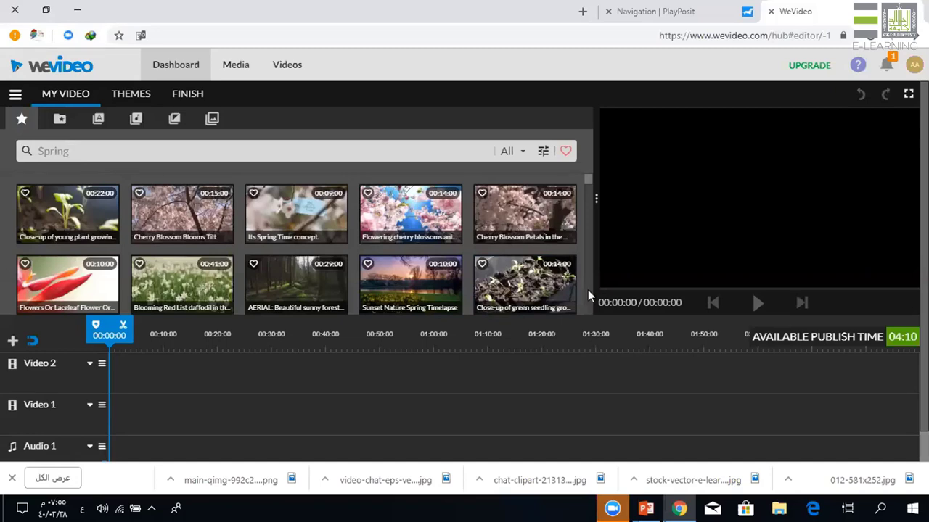
# Start a media import from the computer and browse to the صور folder inside the Pictures folder (الصور).
pyautogui.click(59, 120)
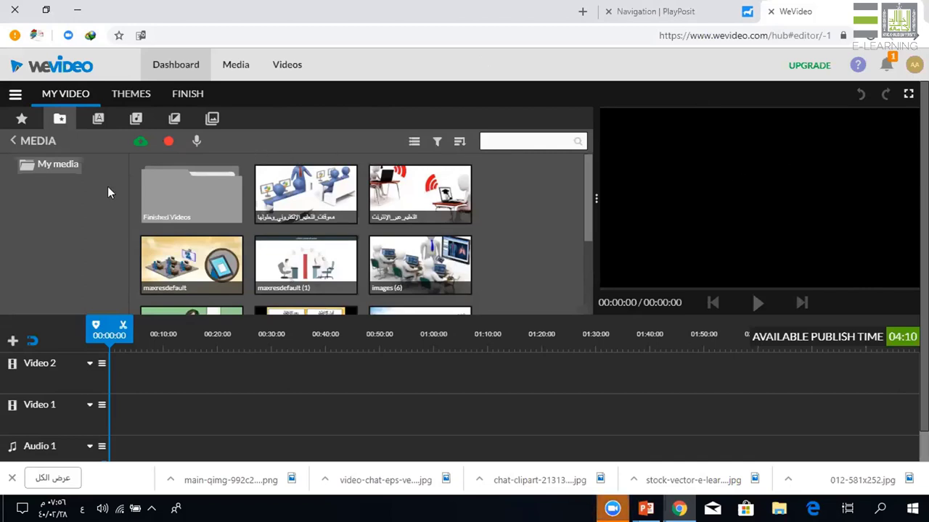
pyautogui.click(141, 142)
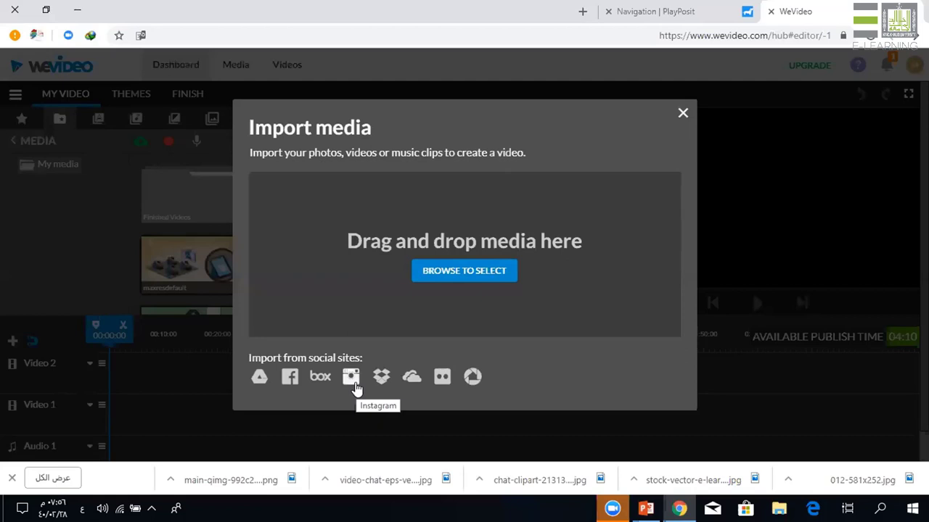
pyautogui.click(454, 277)
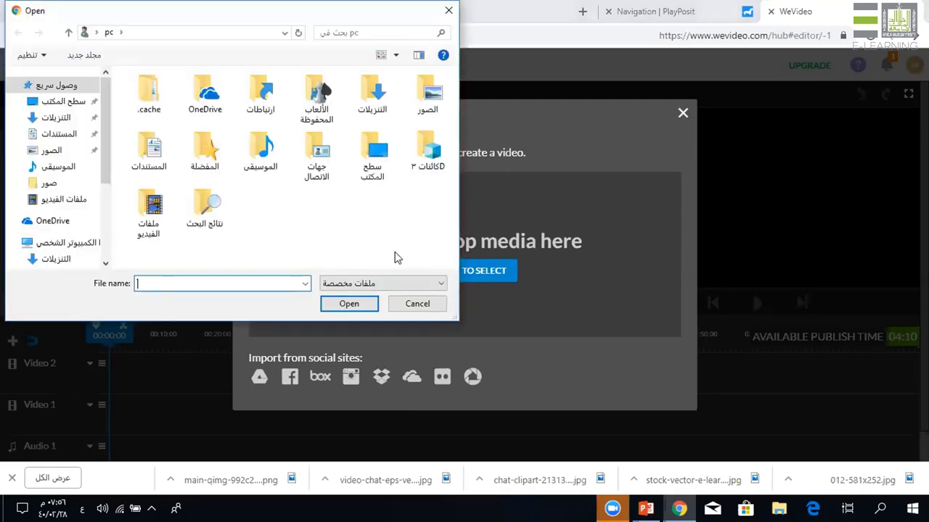
pyautogui.doubleClick(434, 110)
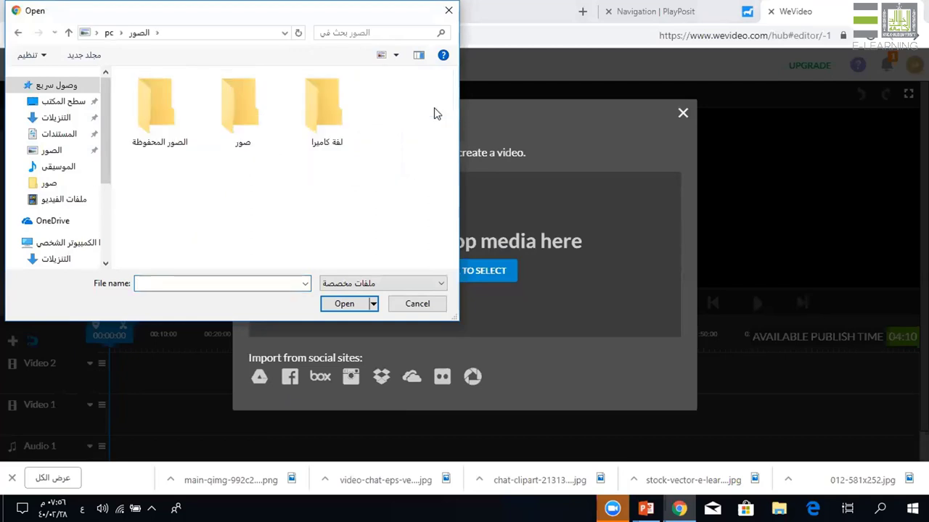
pyautogui.doubleClick(228, 141)
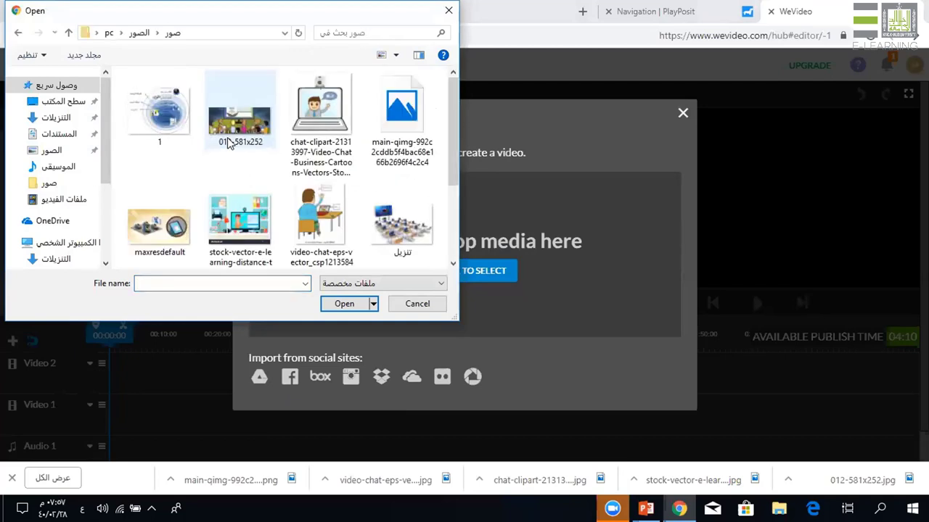
# Import eight images from the folder, leaving out 1 and 012-581x252.
pyautogui.click(159, 217)
pyautogui.keyDown('ctrl'); pyautogui.click(217, 217); pyautogui.keyUp('ctrl')
pyautogui.keyDown('ctrl'); pyautogui.click(309, 189); pyautogui.keyUp('ctrl')
pyautogui.keyDown('ctrl'); pyautogui.click(319, 109); pyautogui.keyUp('ctrl')
pyautogui.keyDown('ctrl'); pyautogui.click(381, 103); pyautogui.keyUp('ctrl')
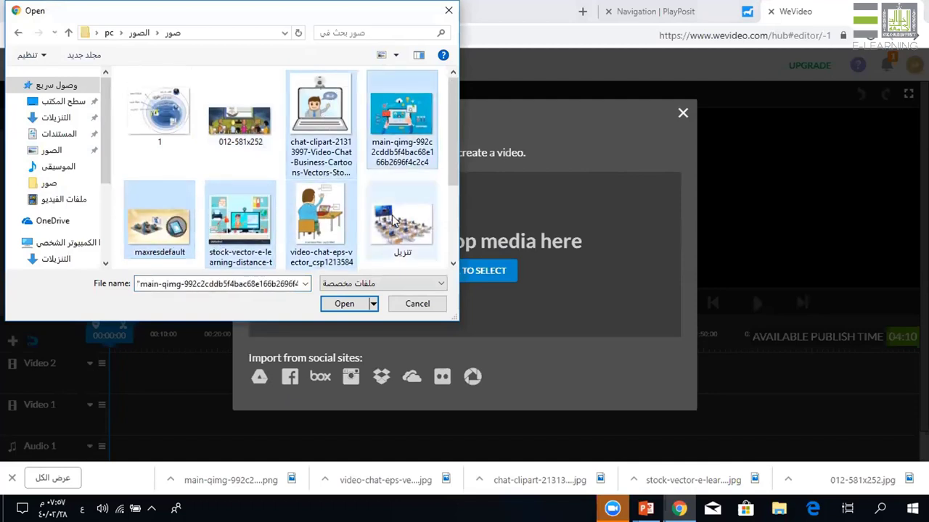
pyautogui.keyDown('ctrl'); pyautogui.click(392, 222); pyautogui.keyUp('ctrl')
pyautogui.scroll(-1, 391, 203)
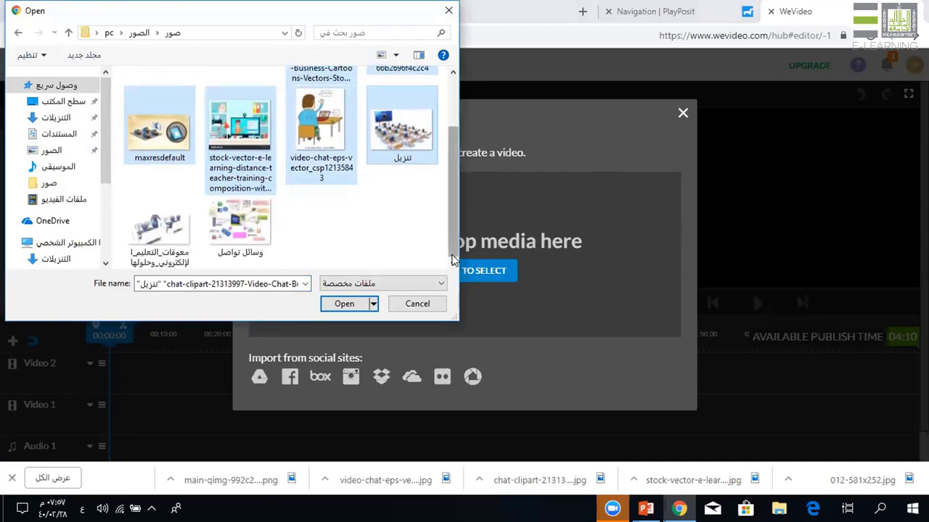
pyautogui.keyDown('ctrl'); pyautogui.click(265, 241); pyautogui.keyUp('ctrl')
pyautogui.keyDown('ctrl'); pyautogui.click(160, 232); pyautogui.keyUp('ctrl')
pyautogui.click(344, 304)
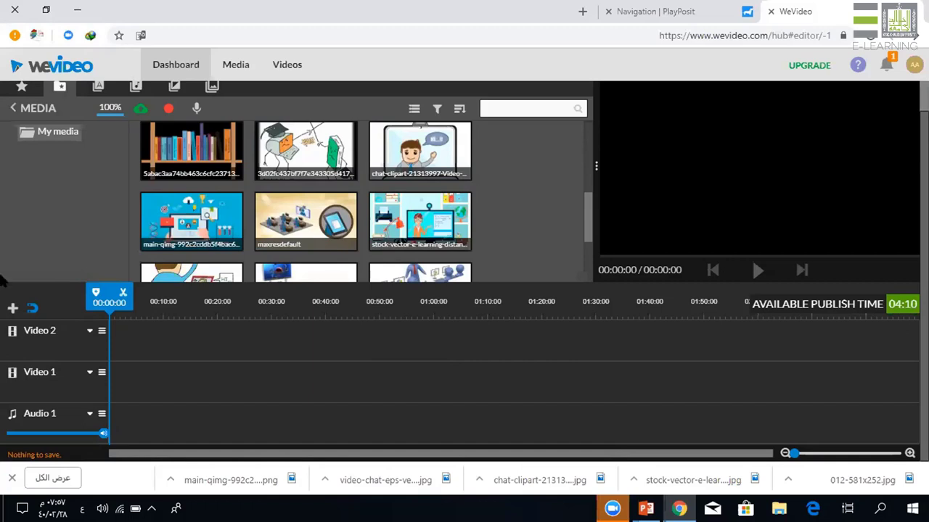
# Add a new audio track titled Audio 2 to the timeline.
pyautogui.moveTo(46, 342)
pyautogui.click(13, 308)
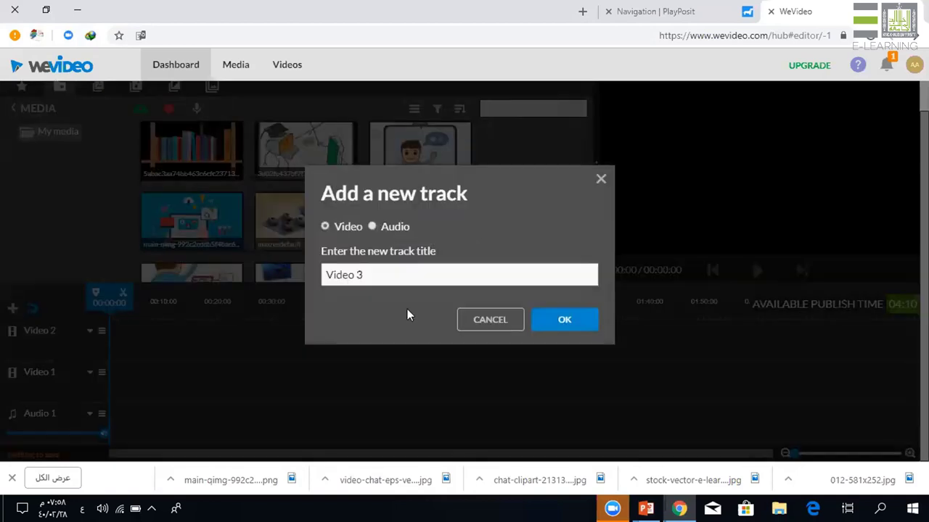
pyautogui.click(373, 226)
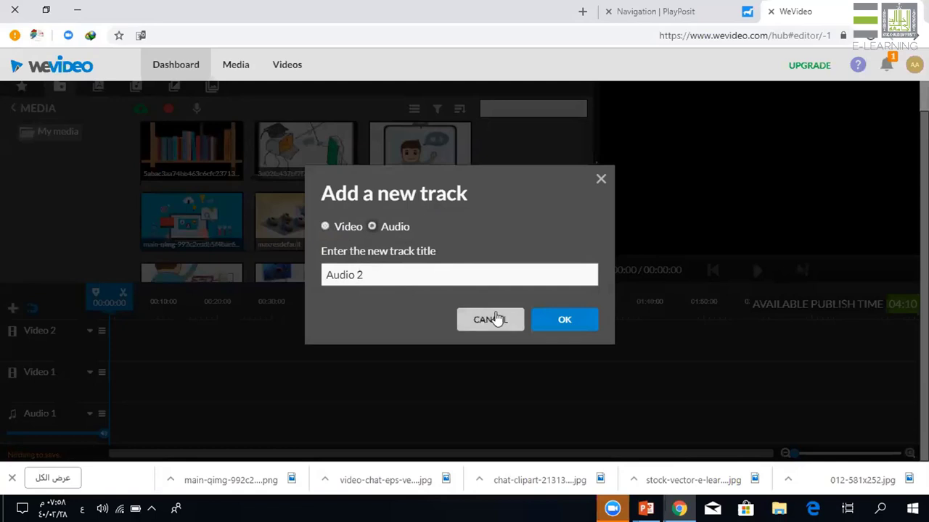
pyautogui.click(554, 320)
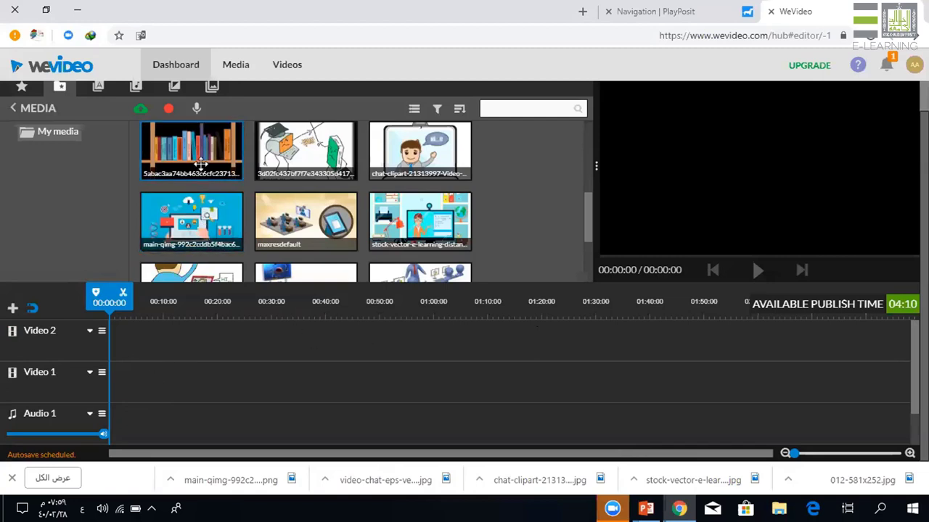
# Place the bookshelf, maxresdefault and stock-vector-e-learning images one after another at the beginning of the Video 1 track.
pyautogui.moveTo(201, 164); pyautogui.dragTo(135, 382)
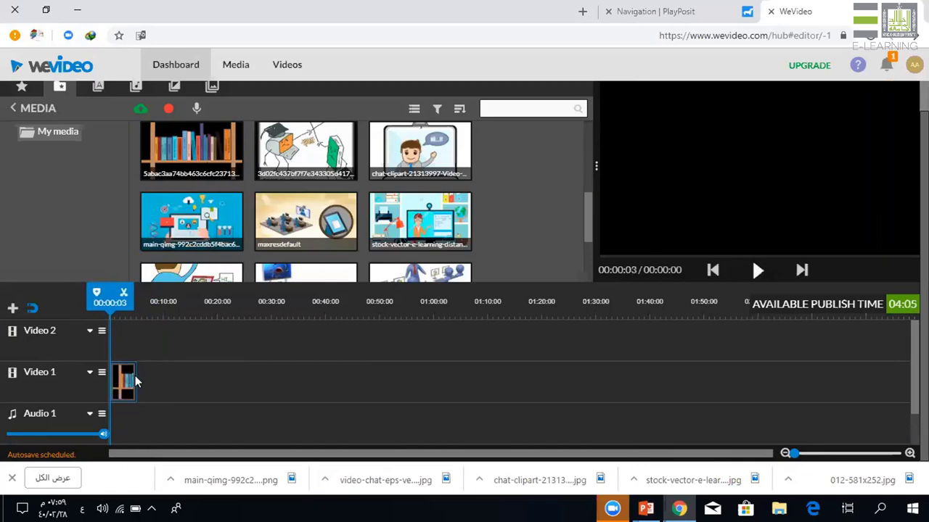
pyautogui.moveTo(292, 251); pyautogui.dragTo(150, 382)
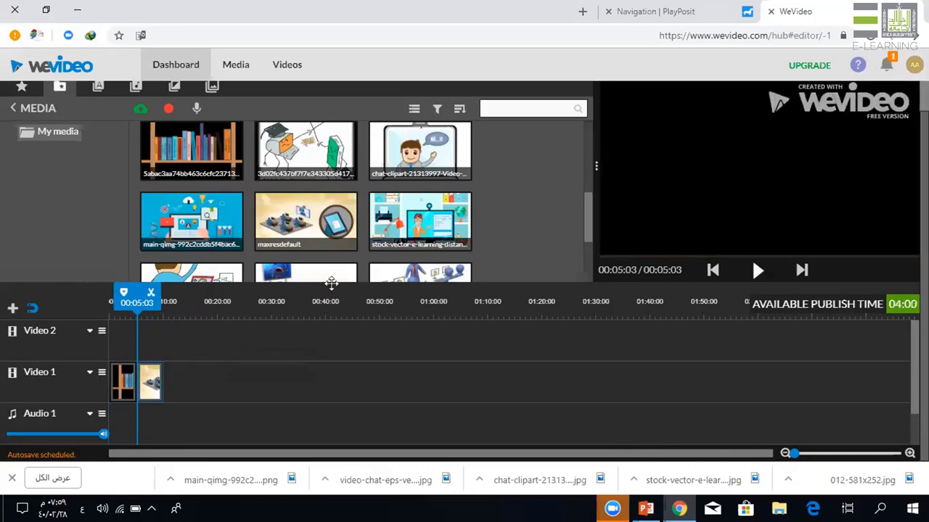
pyautogui.moveTo(447, 222); pyautogui.dragTo(187, 383)
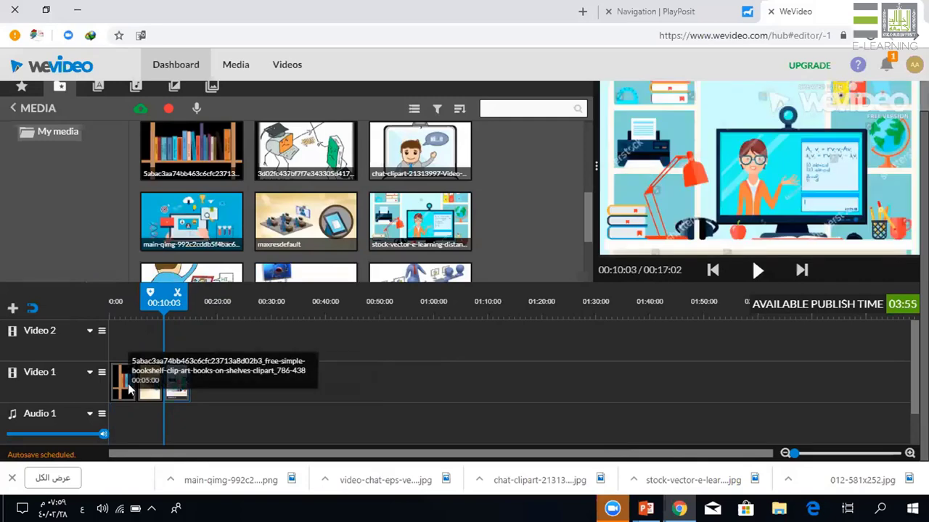
# Space out the three Video 1 clips and extend each to about 8 to 9 seconds so they run back to back.
pyautogui.click(180, 395)
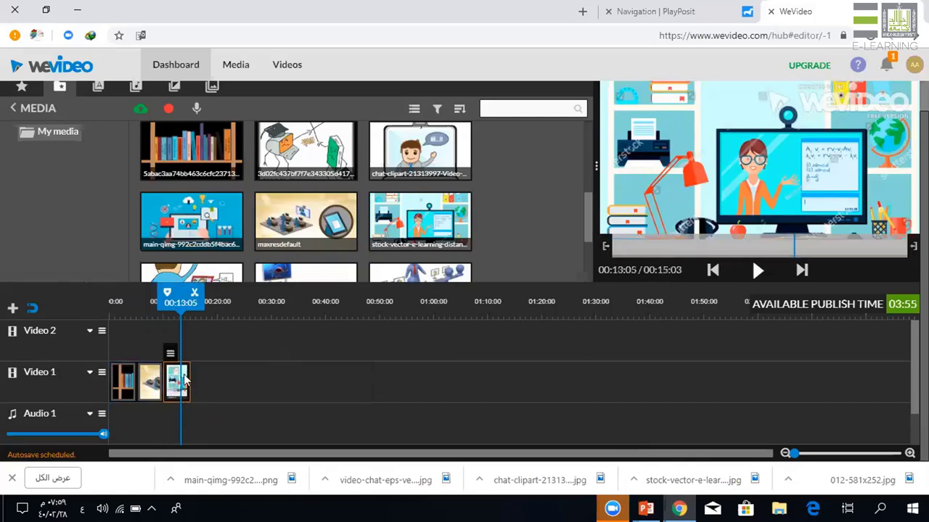
pyautogui.moveTo(176, 386)
pyautogui.mouseDown()
pyautogui.moveTo(214, 386)
pyautogui.moveTo(177, 384)
pyautogui.mouseUp()
pyautogui.click(155, 390)
pyautogui.click(127, 387)
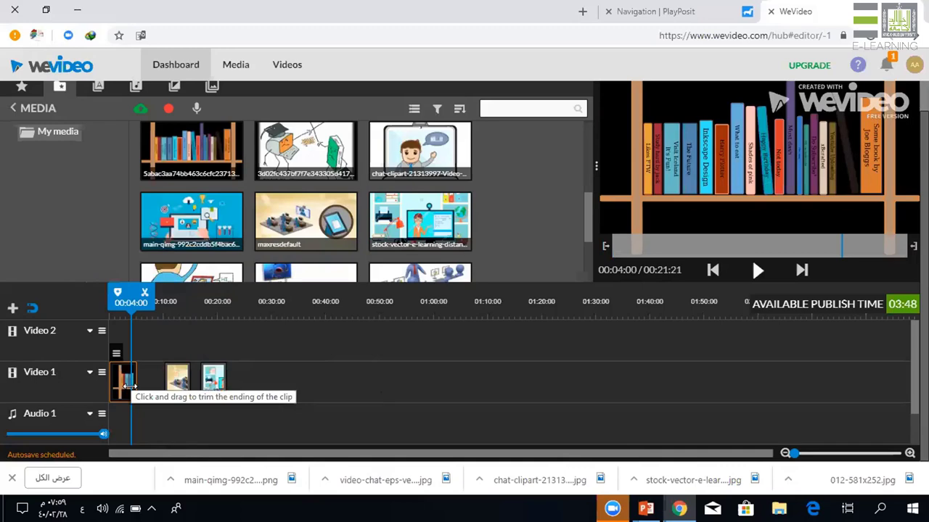
pyautogui.moveTo(129, 386); pyautogui.dragTo(172, 382)
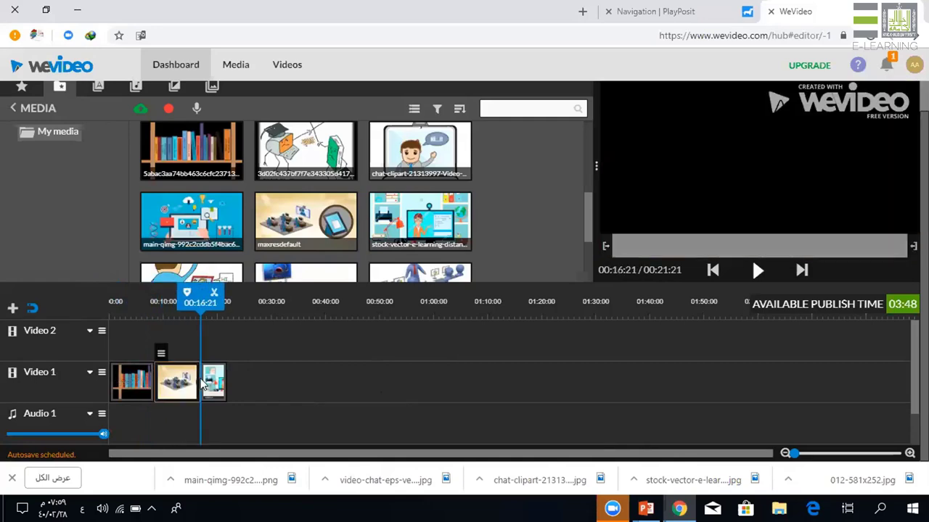
pyautogui.click(216, 381)
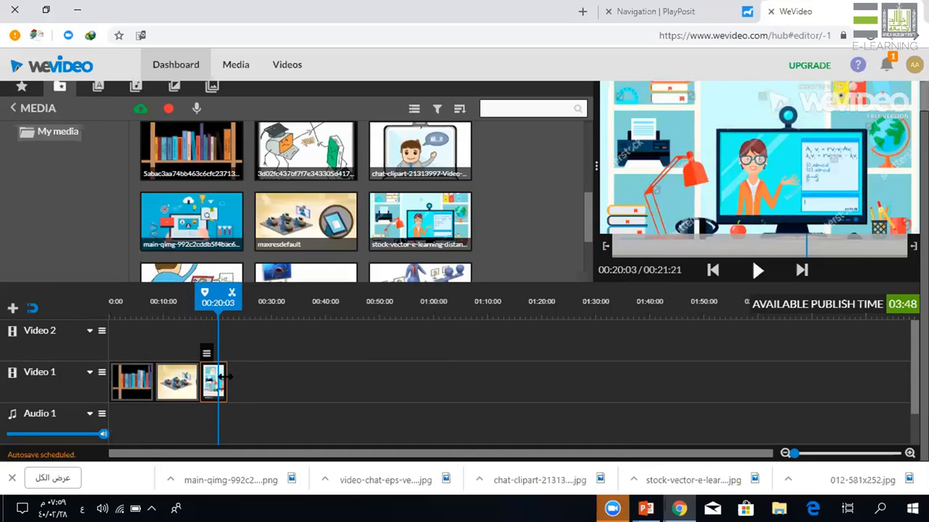
pyautogui.moveTo(224, 377); pyautogui.dragTo(246, 375)
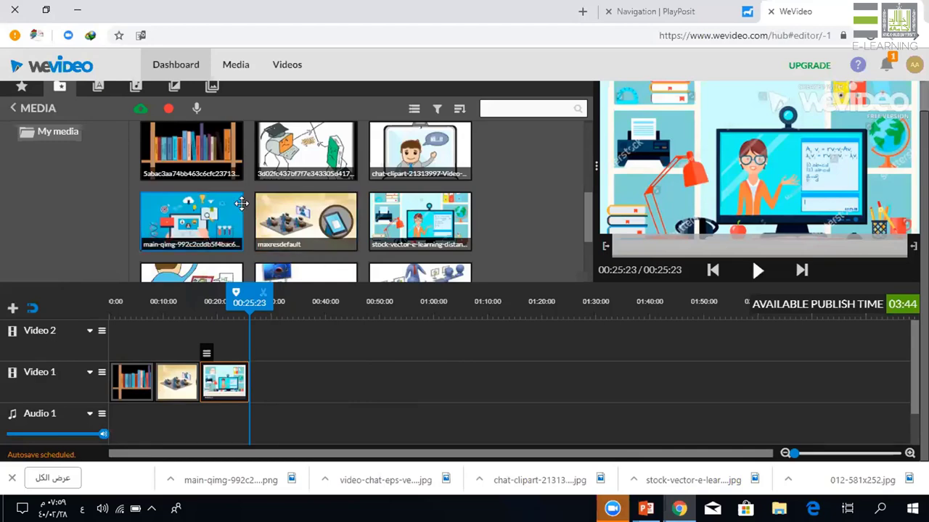
# Append the main-qimg, maxresdefault, stock-vector and chat-clipart images to Video 1 together, at 9 seconds each with the Ken Burns animation.
pyautogui.click(208, 206)
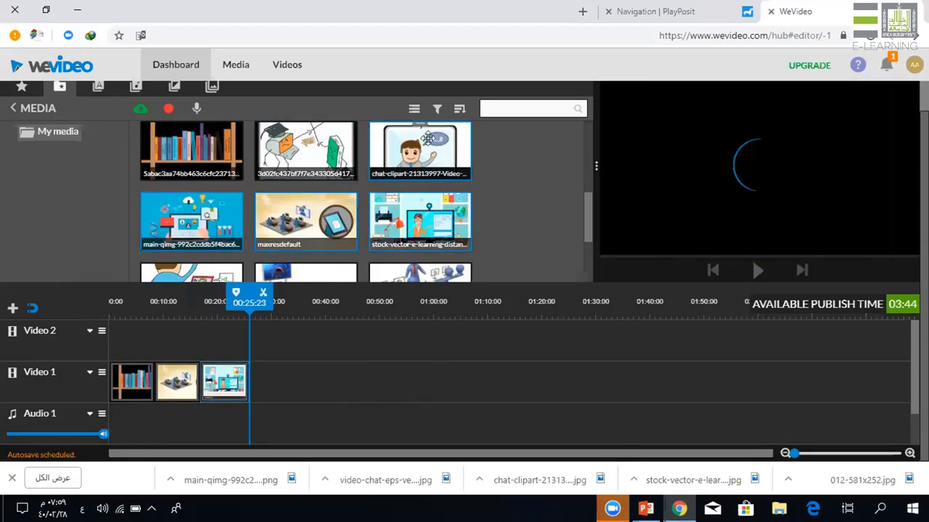
pyautogui.moveTo(420, 214); pyautogui.dragTo(268, 377)
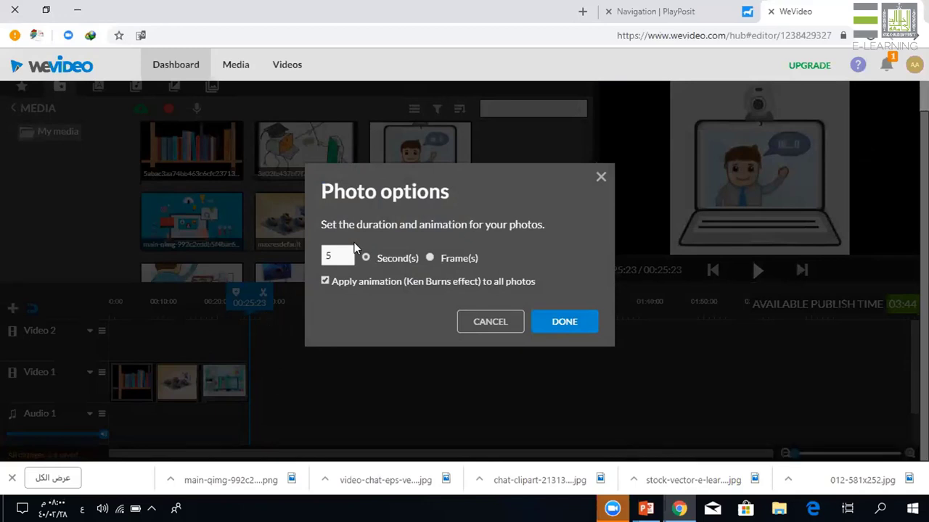
pyautogui.moveTo(337, 255); pyautogui.dragTo(327, 255)
pyautogui.write('7')
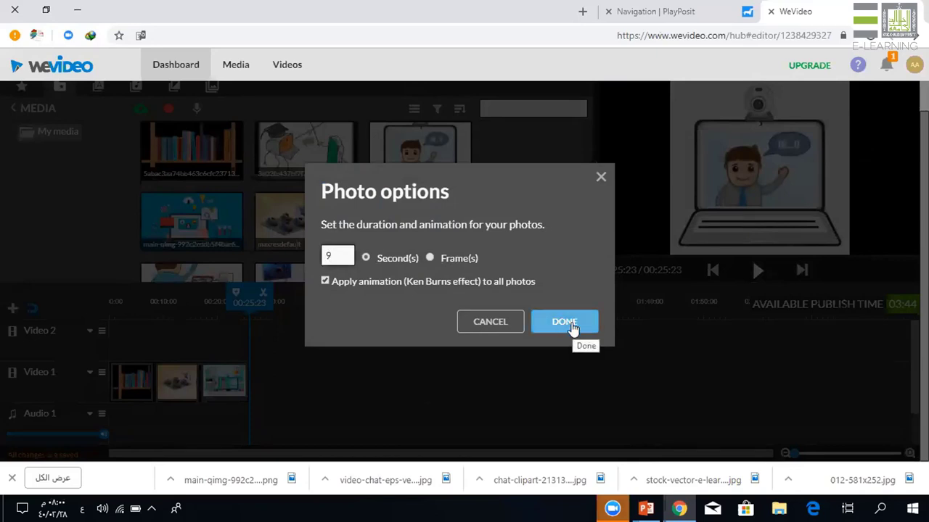
pyautogui.click(571, 325)
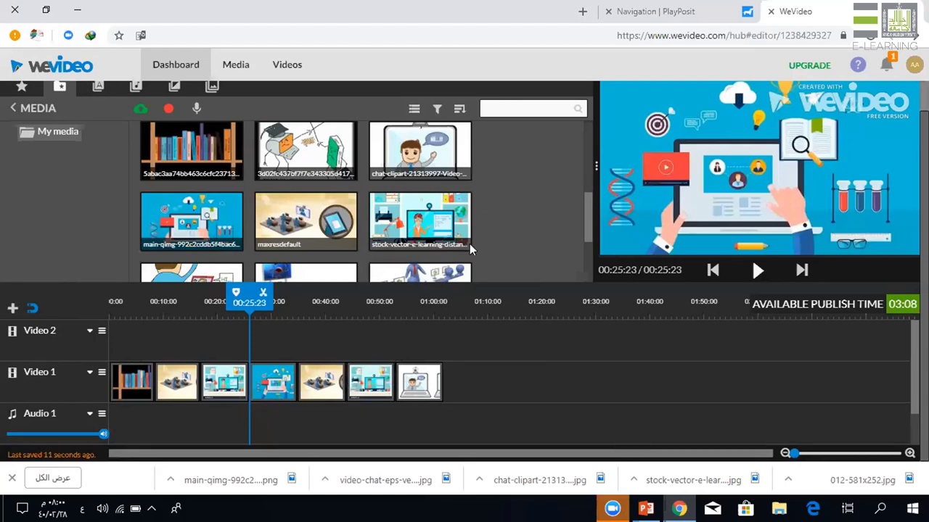
# Look through the Motion, In season, Starter and Callouts text collections, trying out the locked motion titles.
pyautogui.click(587, 133)
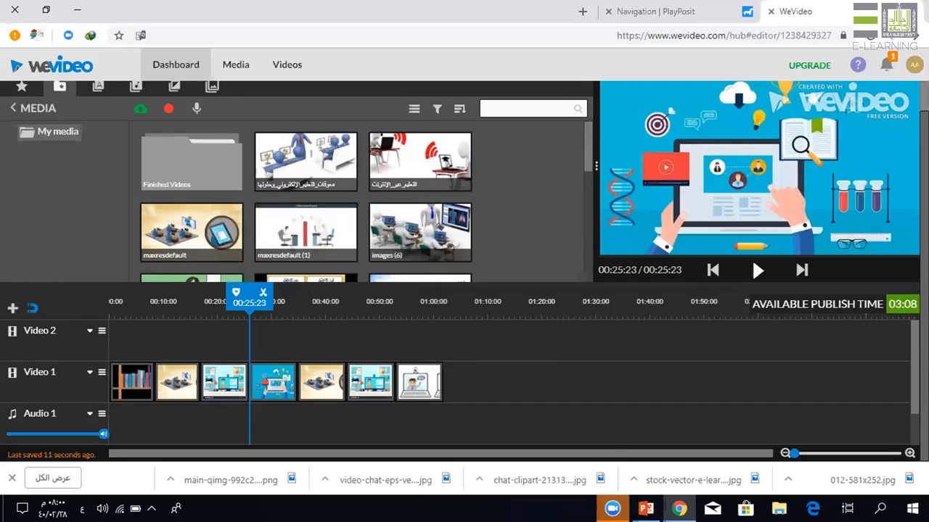
pyautogui.scroll(1, 464, 272)
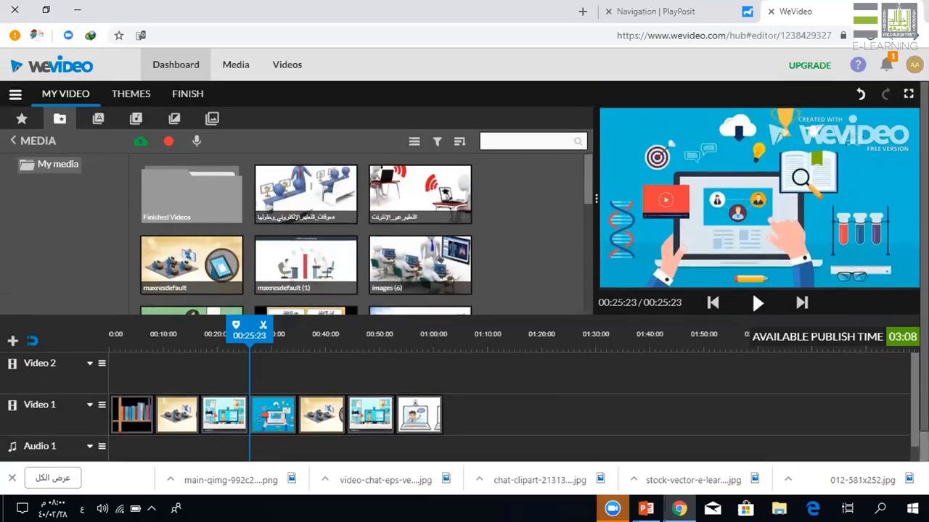
pyautogui.click(97, 119)
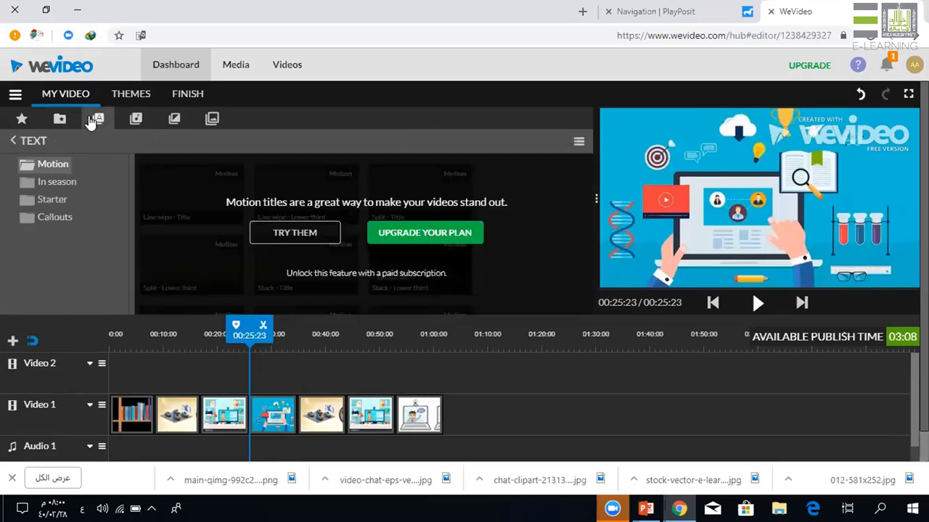
pyautogui.click(294, 233)
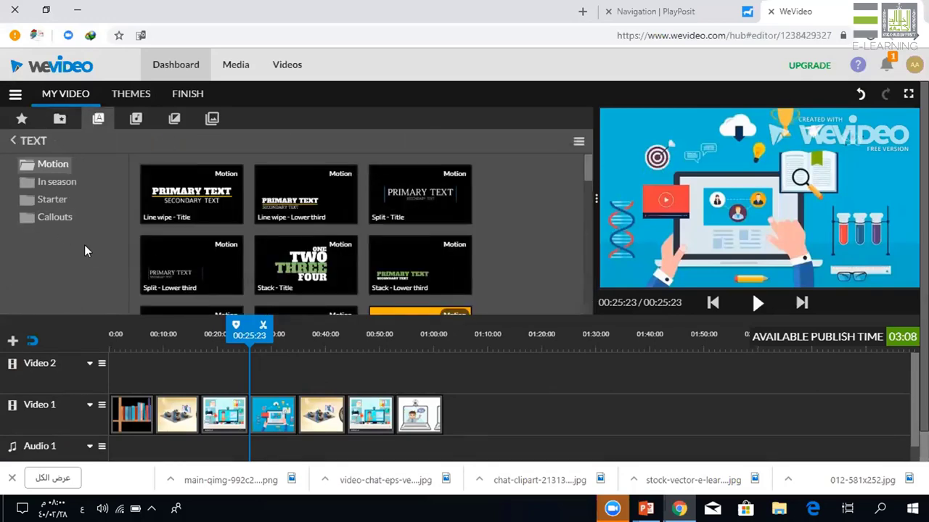
pyautogui.click(58, 182)
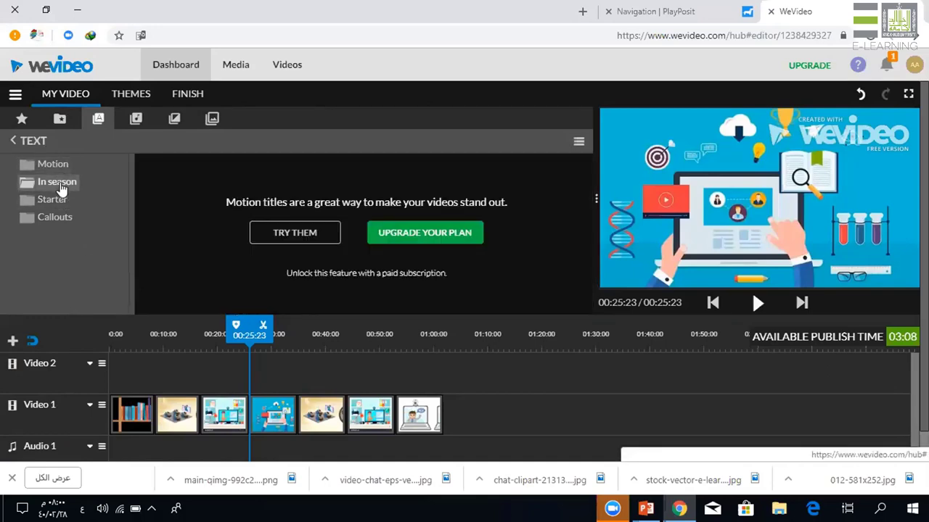
pyautogui.click(318, 244)
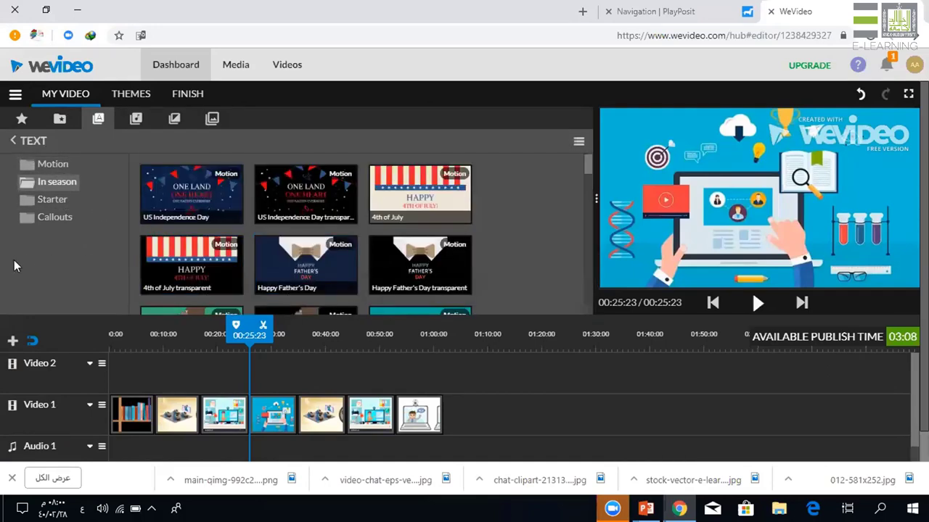
pyautogui.click(38, 206)
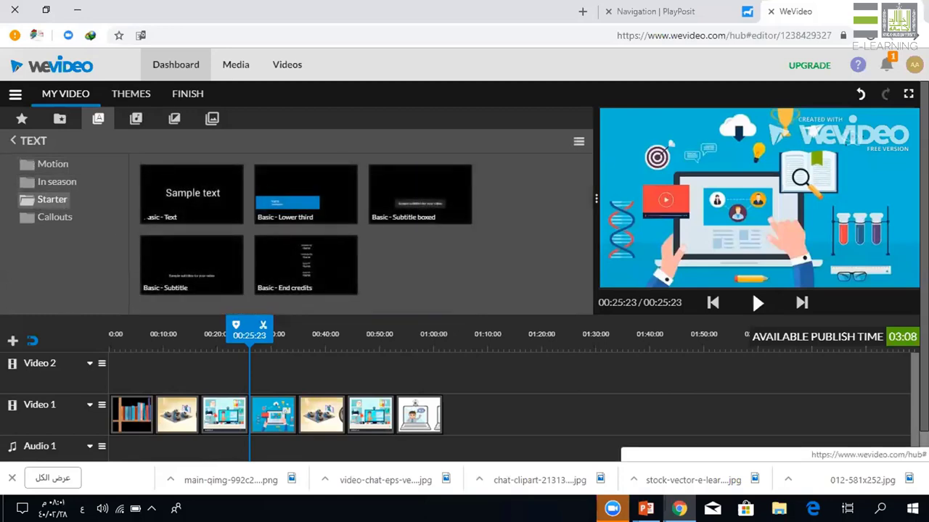
pyautogui.click(32, 226)
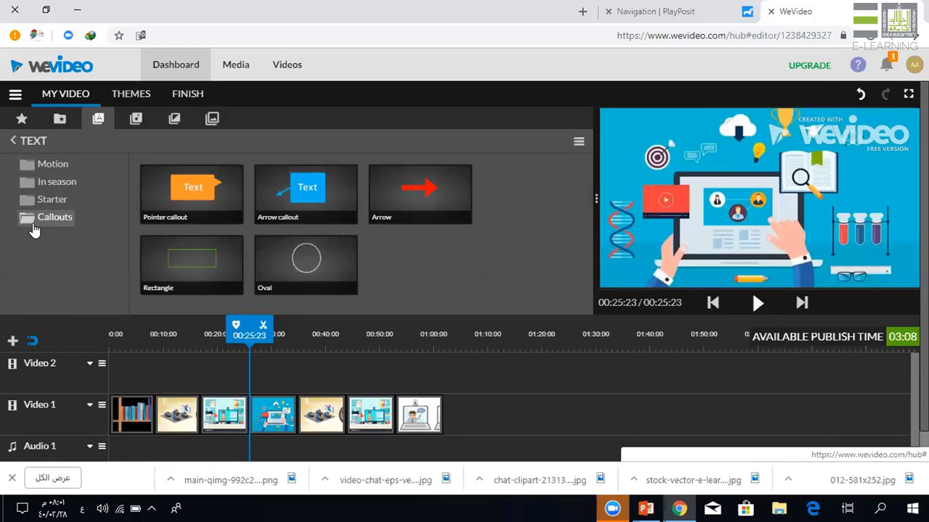
# Place the Starter title Basic - Text on Video 2 above the bookshelf clip and open its animation settings.
pyautogui.click(51, 201)
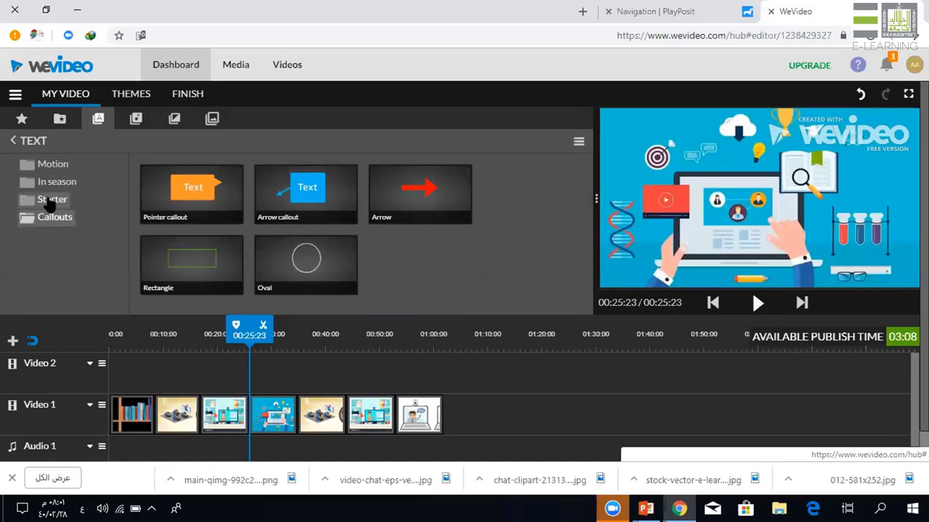
pyautogui.moveTo(161, 190); pyautogui.dragTo(126, 371)
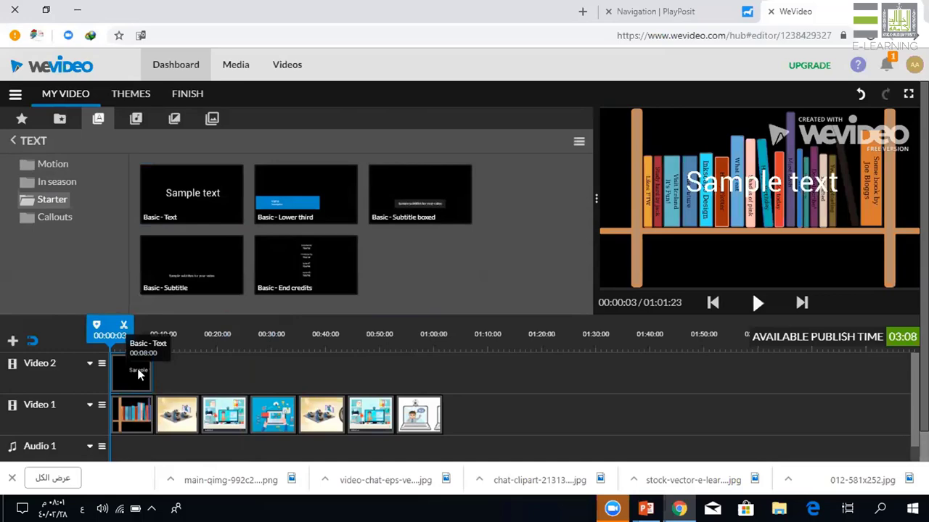
pyautogui.doubleClick(138, 371)
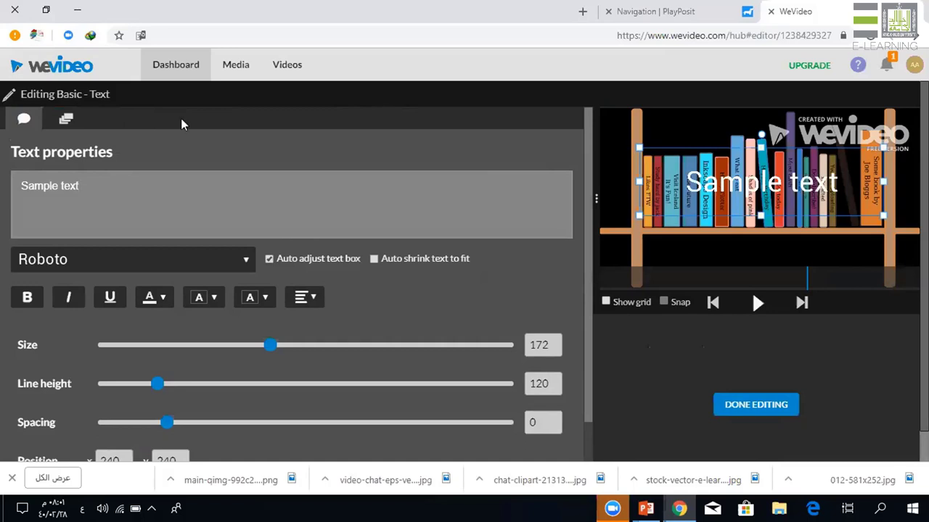
pyautogui.click(66, 120)
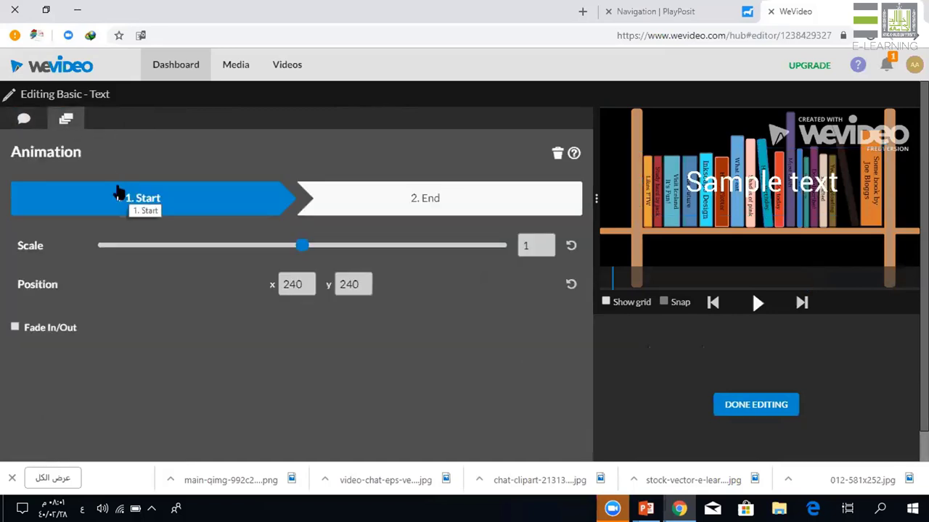
# Replace the title's sample text with "التعليم الالكتروني".
pyautogui.click(21, 120)
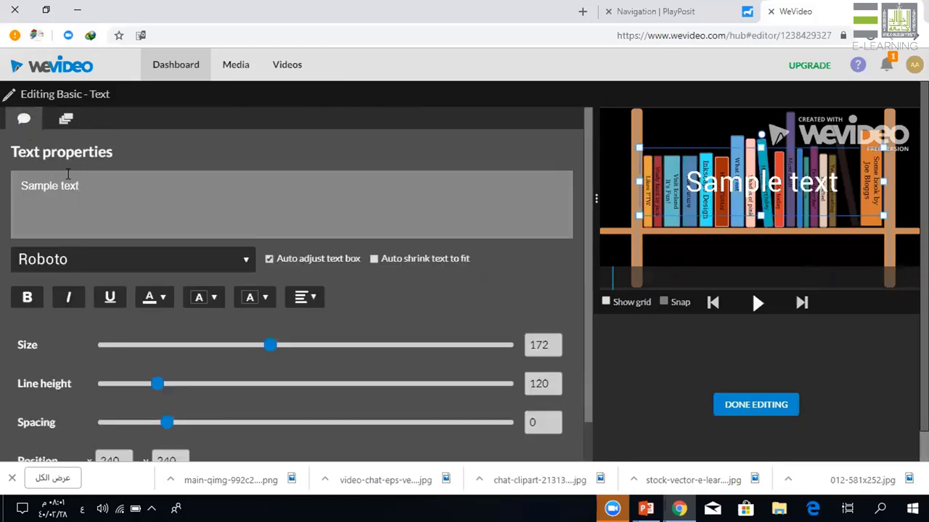
pyautogui.moveTo(78, 186); pyautogui.dragTo(18, 186)
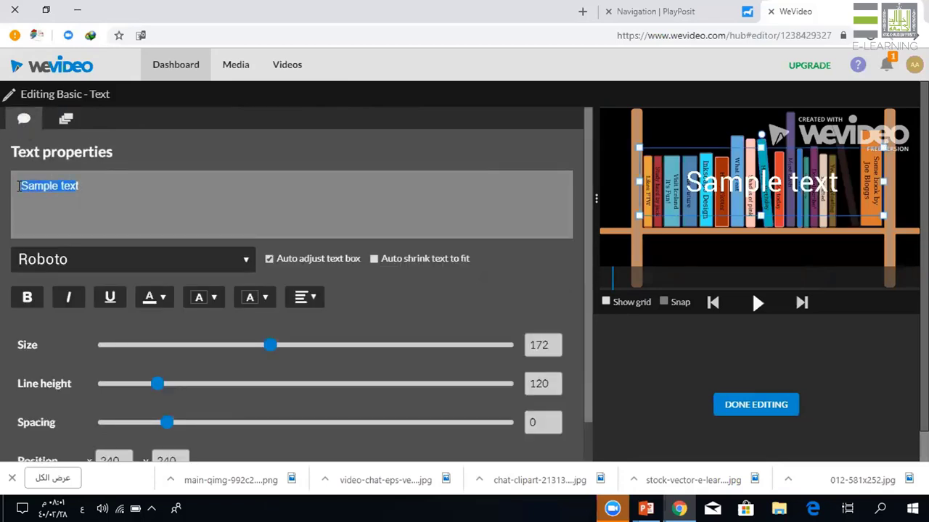
pyautogui.press('BackSpace')
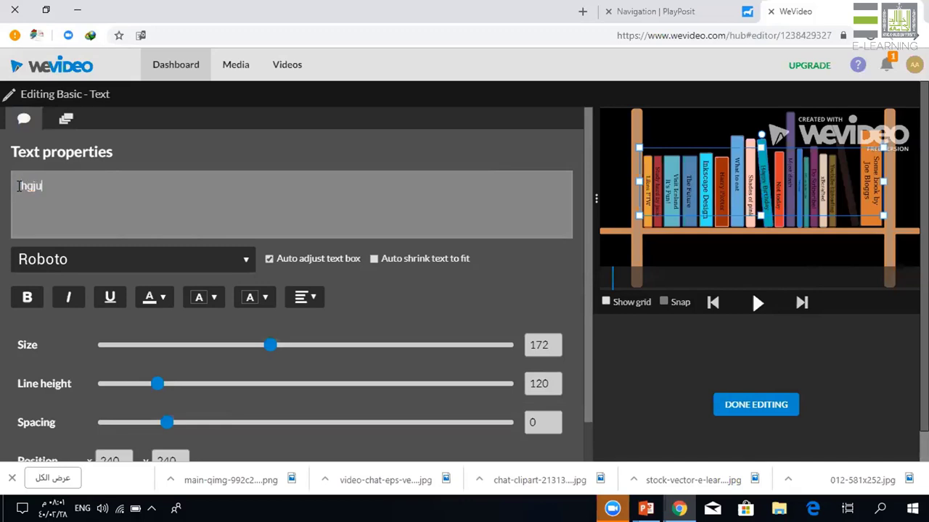
pyautogui.press('BackSpace')
pyautogui.press('BackSpace')
pyautogui.press('BackSpace')
pyautogui.write('التعليم الالكتروني')
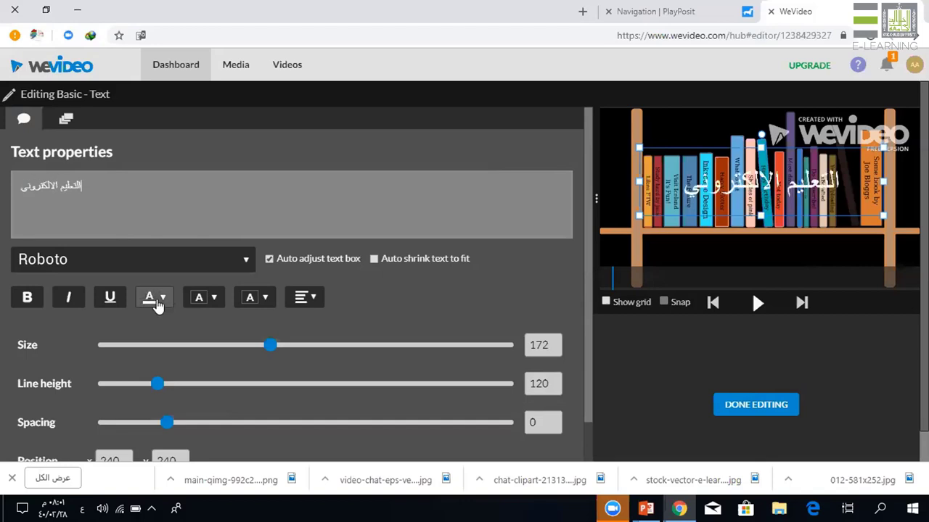
# Format the title text in orange, rgb(255, 153, 0), with italic and bold.
pyautogui.click(165, 303)
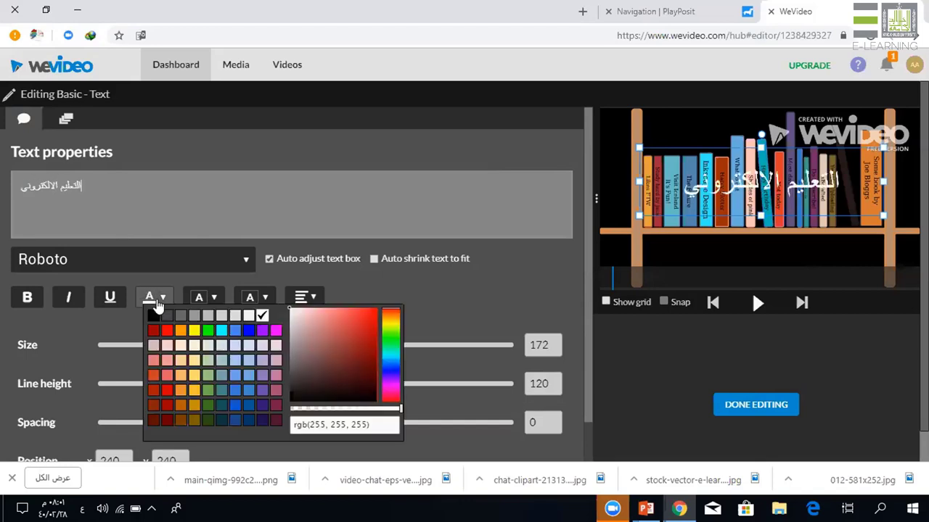
pyautogui.click(180, 331)
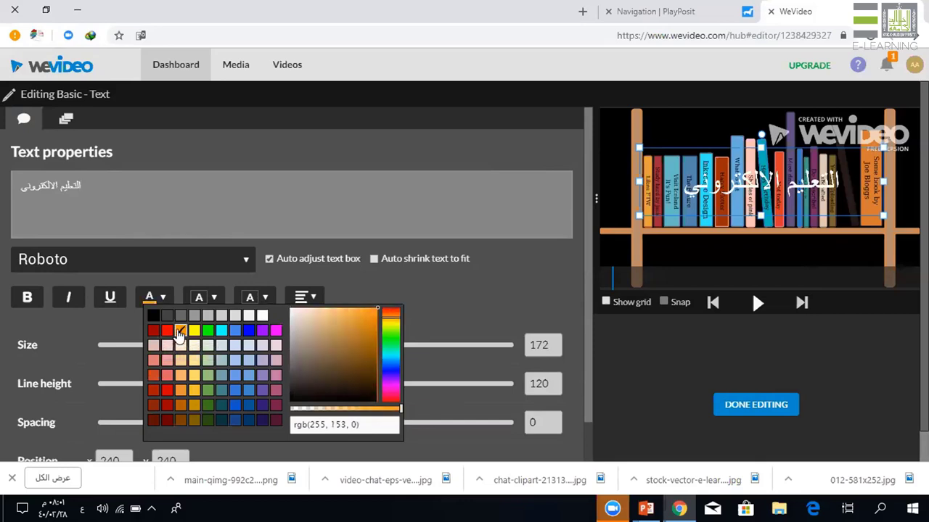
pyautogui.click(244, 230)
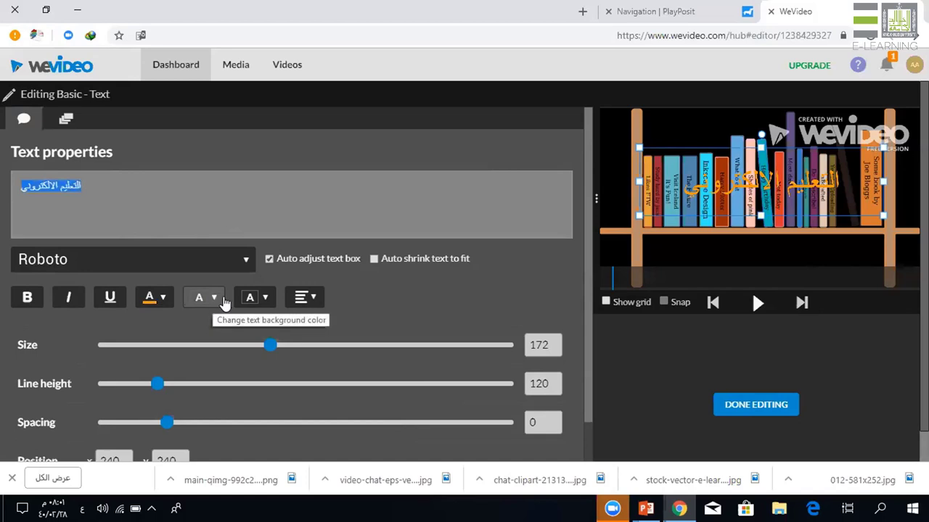
pyautogui.click(305, 297)
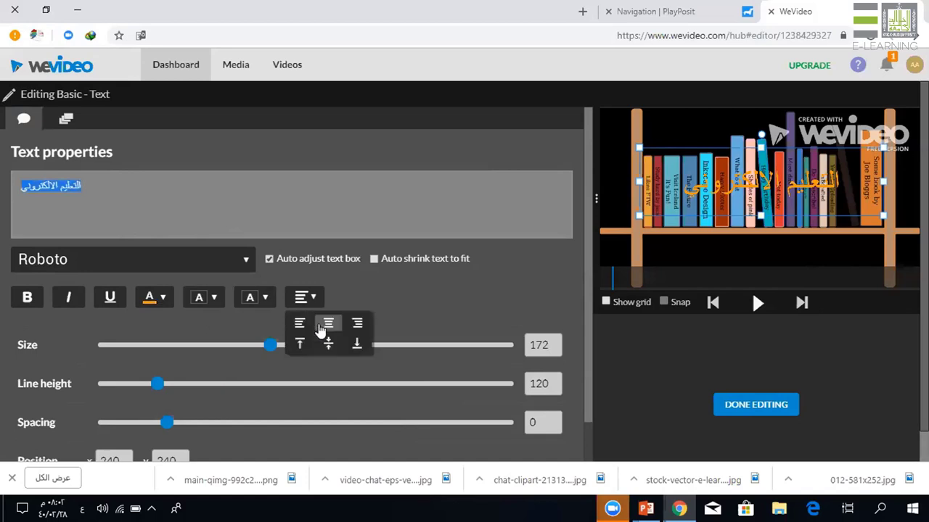
pyautogui.click(69, 301)
pyautogui.click(25, 305)
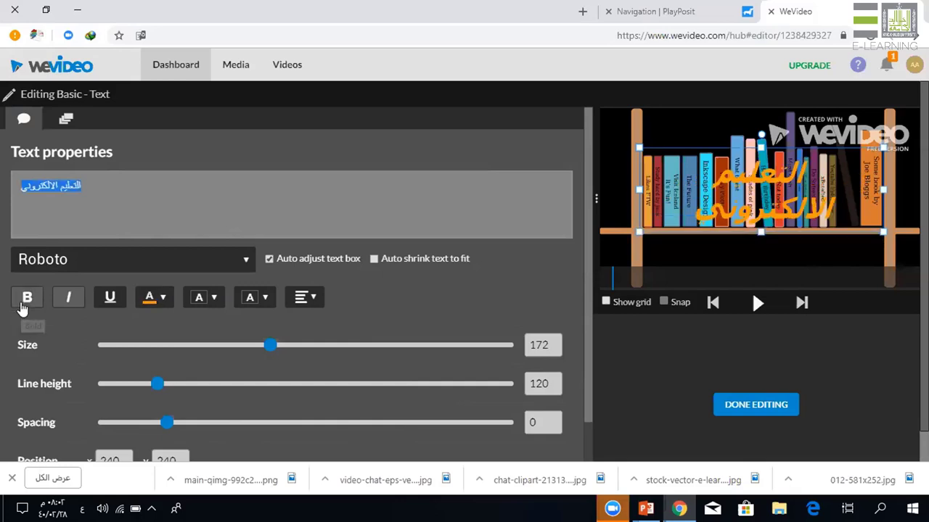
# Animate the title from scale 1.12 at about x 431, y -57 to an end position of about x -90, y 546, and finish editing.
pyautogui.click(67, 119)
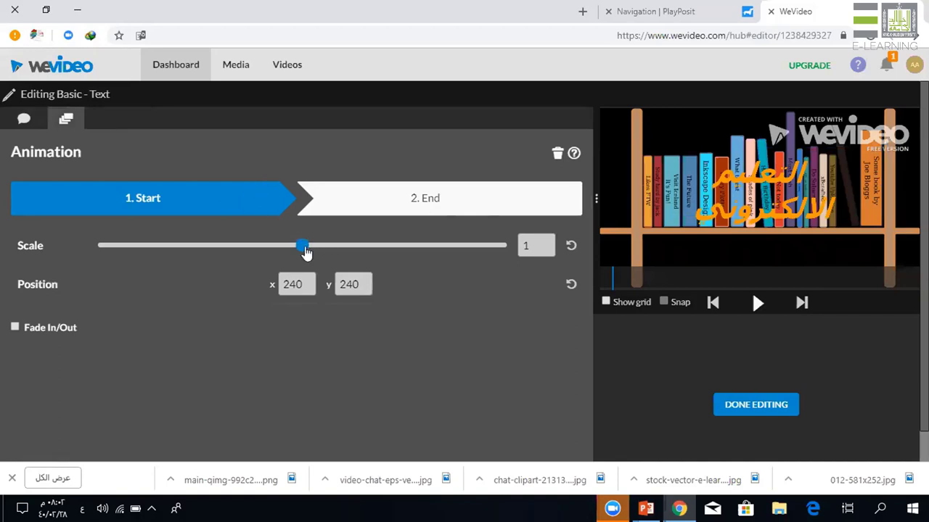
pyautogui.moveTo(305, 250)
pyautogui.mouseDown()
pyautogui.moveTo(283, 249)
pyautogui.moveTo(343, 256)
pyautogui.moveTo(309, 249)
pyautogui.mouseUp()
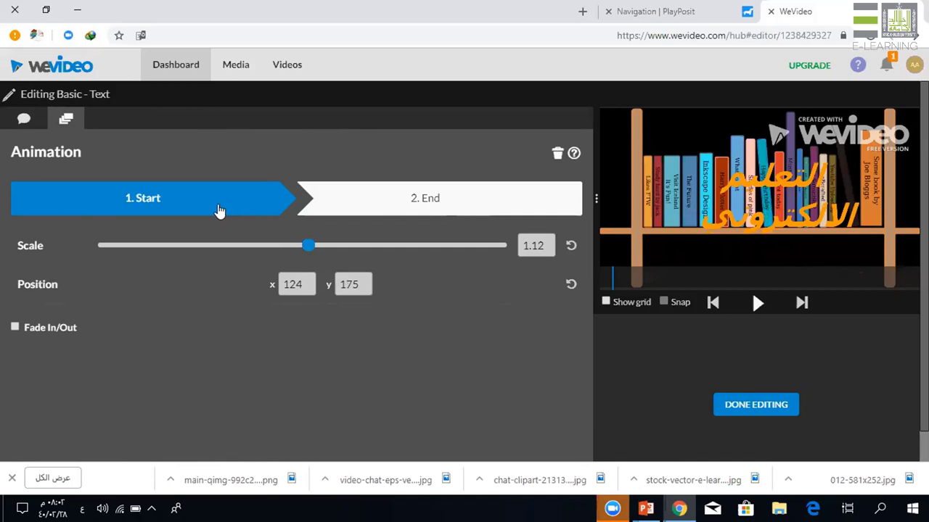
pyautogui.moveTo(807, 173); pyautogui.dragTo(857, 136)
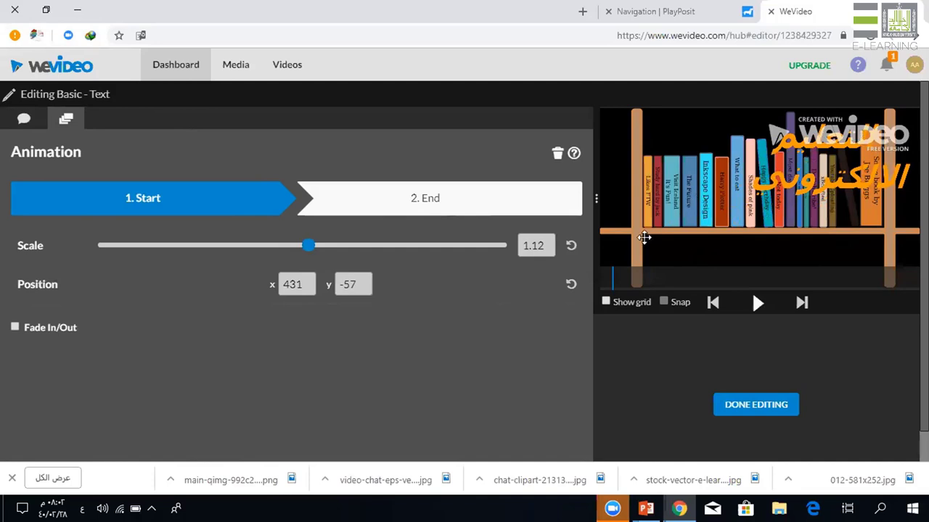
pyautogui.click(479, 204)
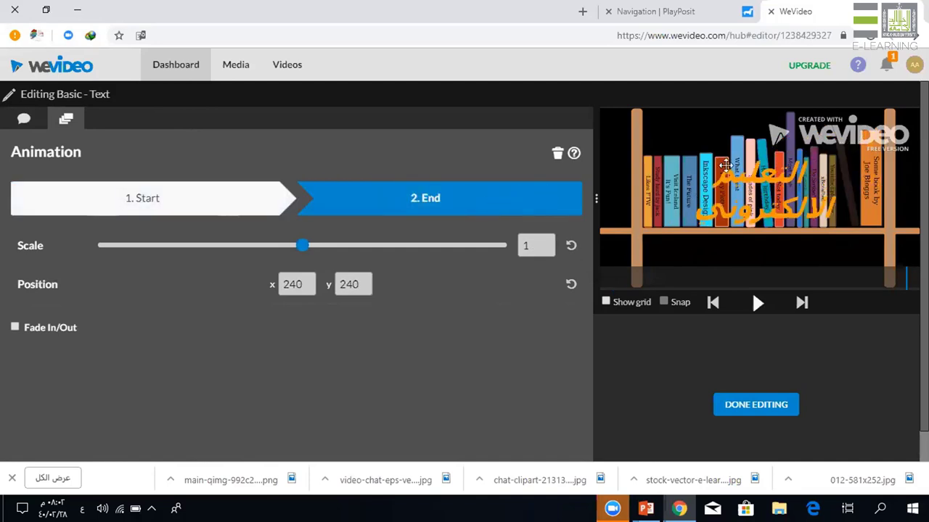
pyautogui.moveTo(740, 172); pyautogui.dragTo(687, 225)
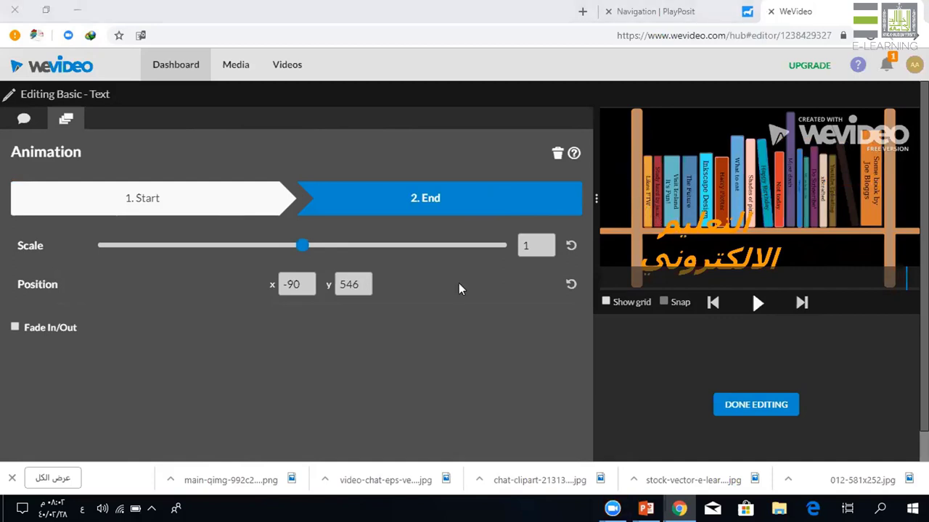
pyautogui.click(779, 408)
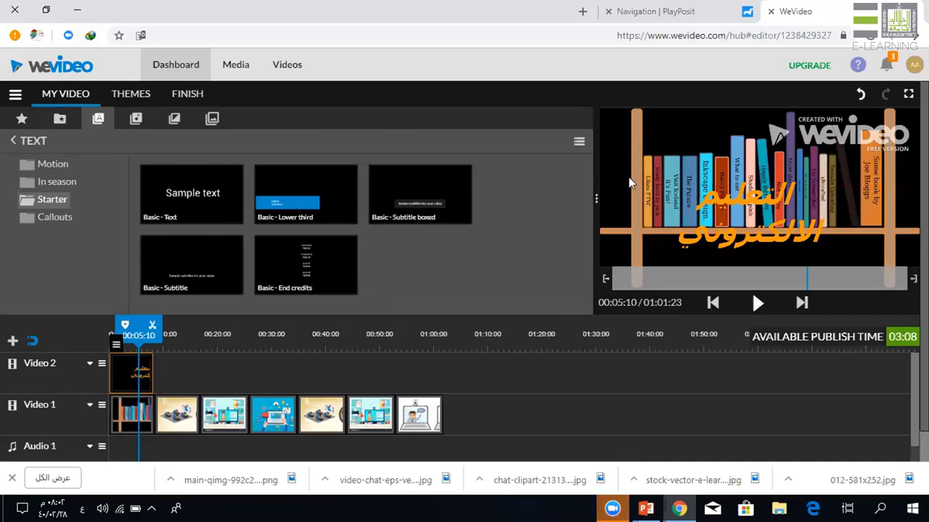
pyautogui.click(620, 500)
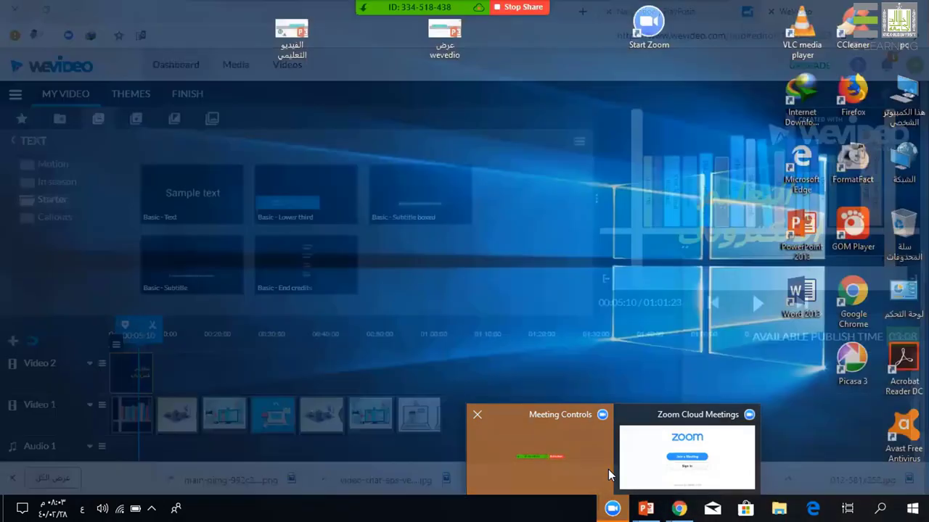
pyautogui.click(608, 470)
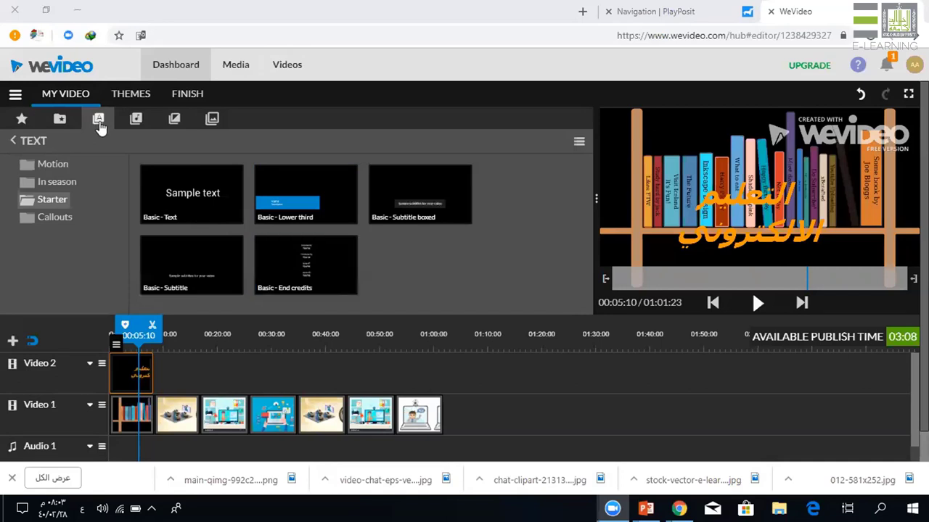
# Look through the Motion, In season, Starter and Callouts text collections.
pyautogui.click(52, 171)
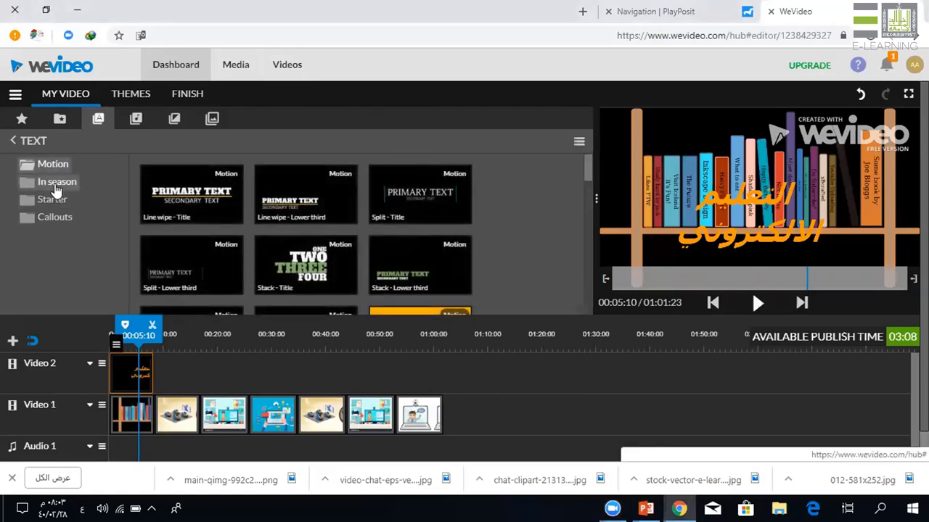
pyautogui.click(56, 187)
pyautogui.click(56, 201)
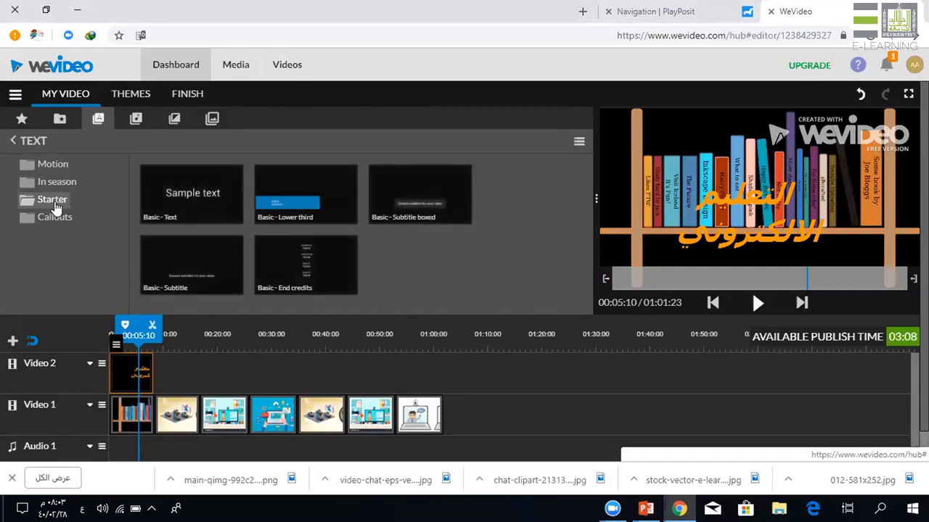
pyautogui.click(55, 217)
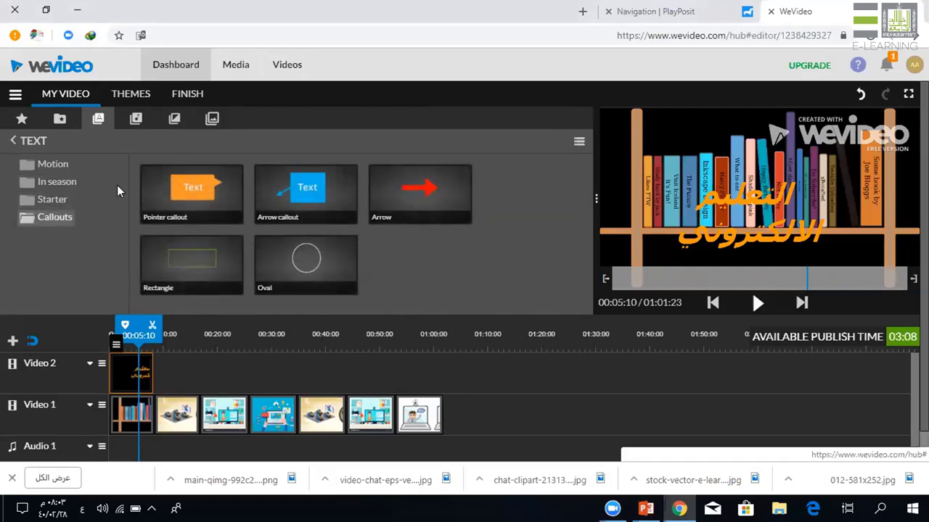
# Browse the Animals, Hospital and Other sound effects in the audio library, previewing Painting with Brush and Sawing Tree.
pyautogui.click(135, 120)
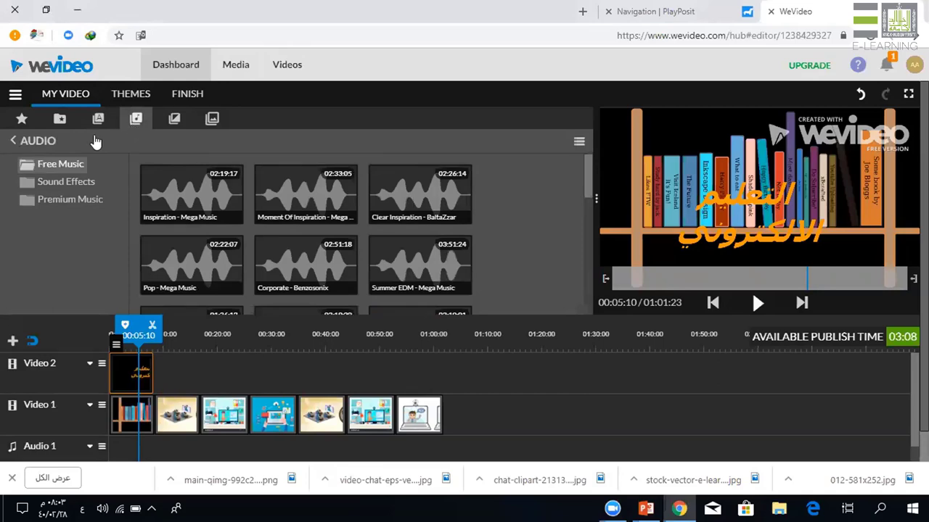
pyautogui.click(65, 182)
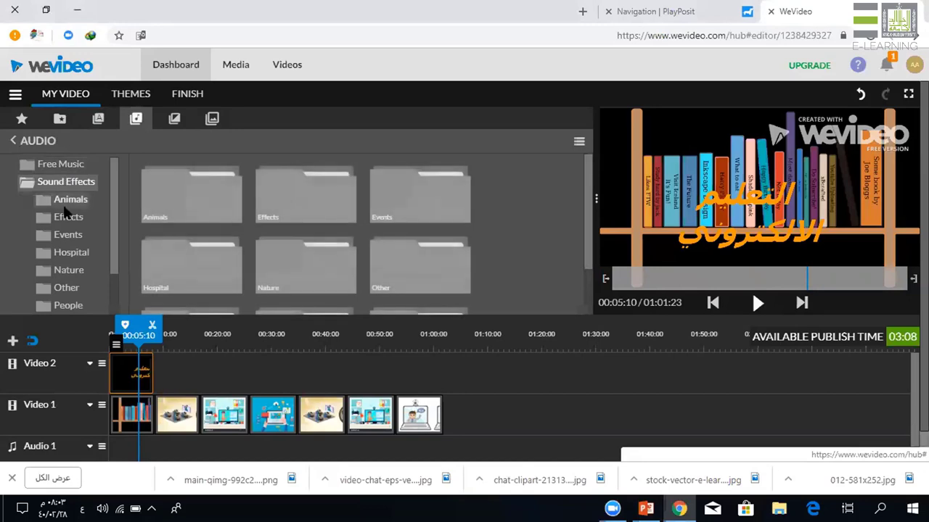
pyautogui.click(67, 203)
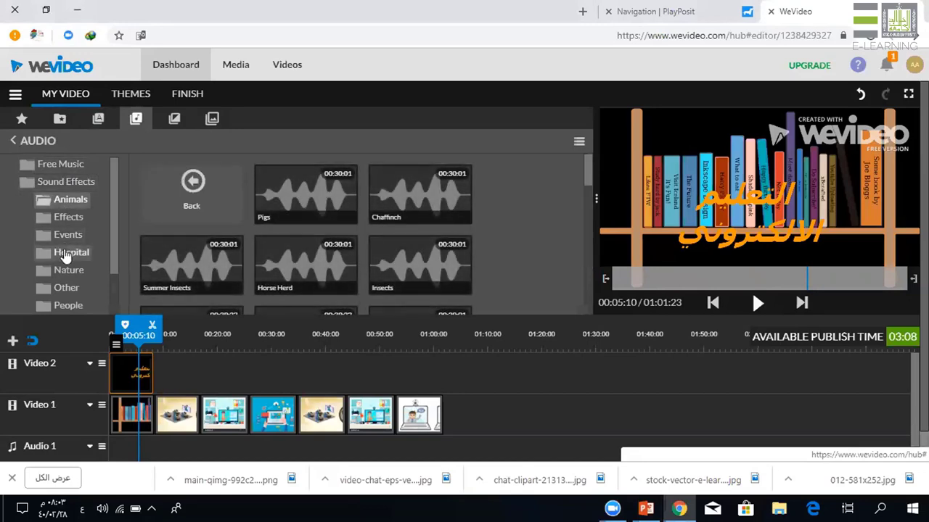
pyautogui.click(67, 253)
pyautogui.click(62, 289)
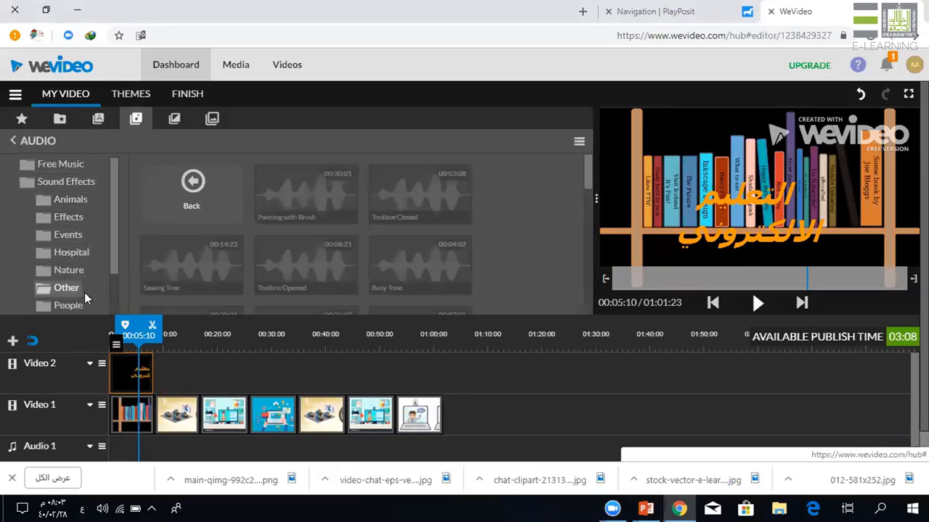
pyautogui.scroll(-2, 109, 297)
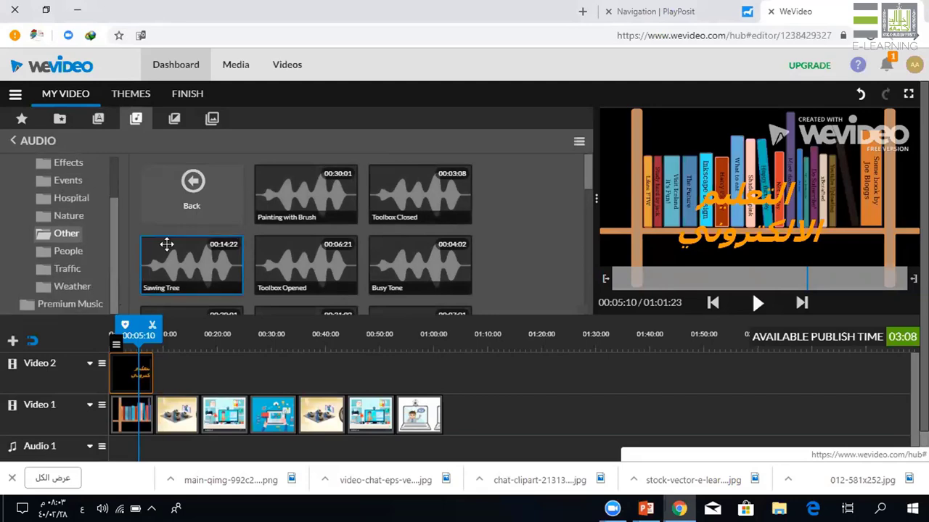
pyautogui.click(288, 221)
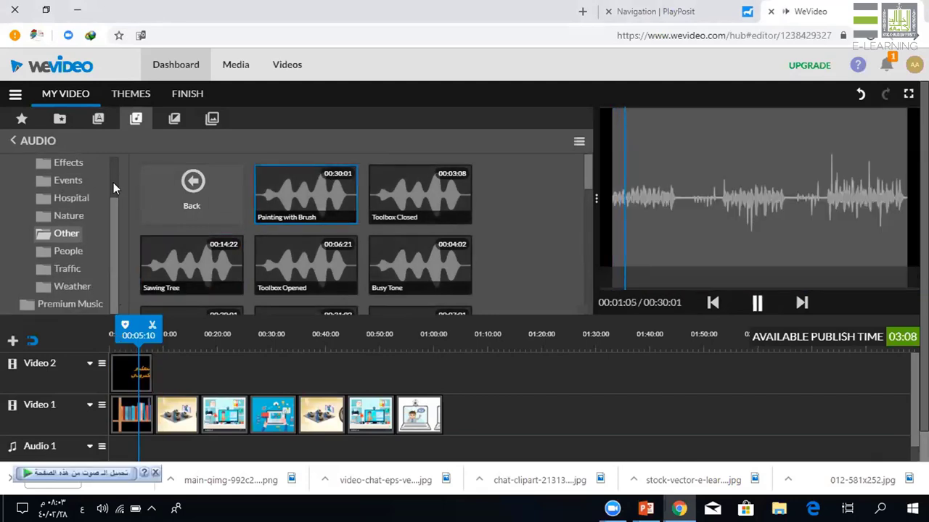
pyautogui.click(187, 263)
pyautogui.moveTo(114, 208); pyautogui.dragTo(114, 152)
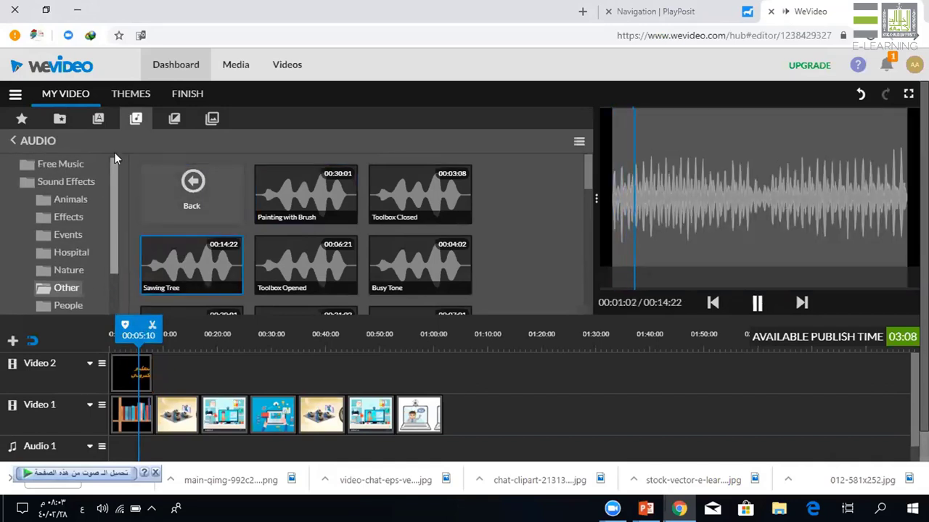
# Place the free music track Inspiration - Mega Music at the start of Audio 1.
pyautogui.click(61, 165)
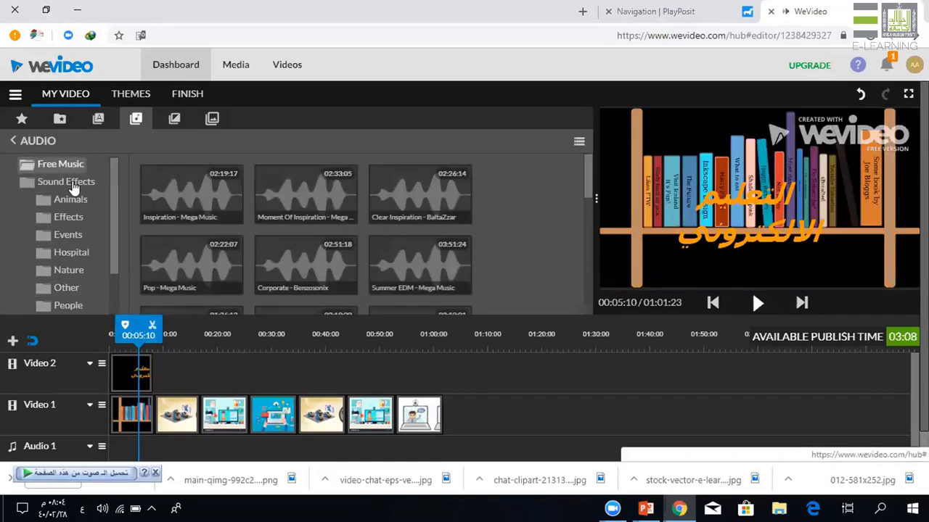
pyautogui.click(166, 186)
pyautogui.moveTo(156, 183); pyautogui.dragTo(131, 450)
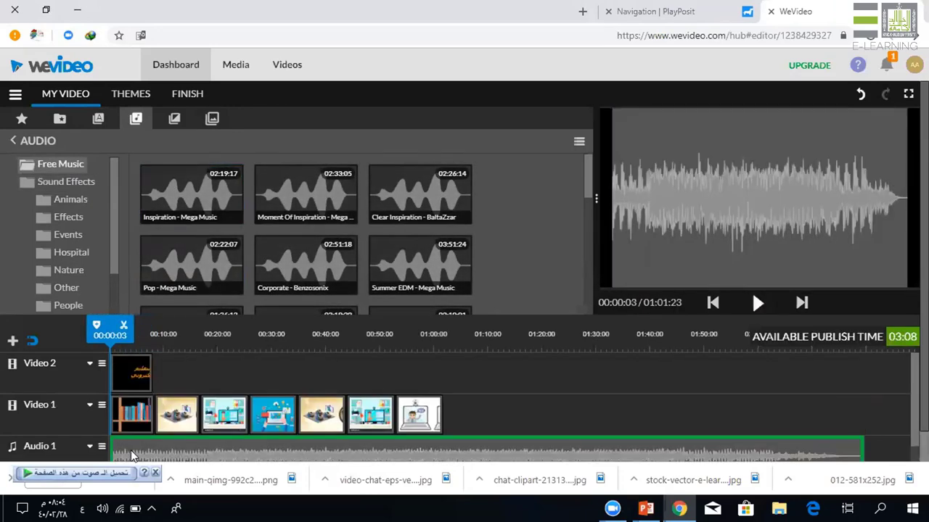
# Split the music on Audio 1 at 01:05:10, just past the last photo clip, and delete the part after the cut.
pyautogui.click(440, 422)
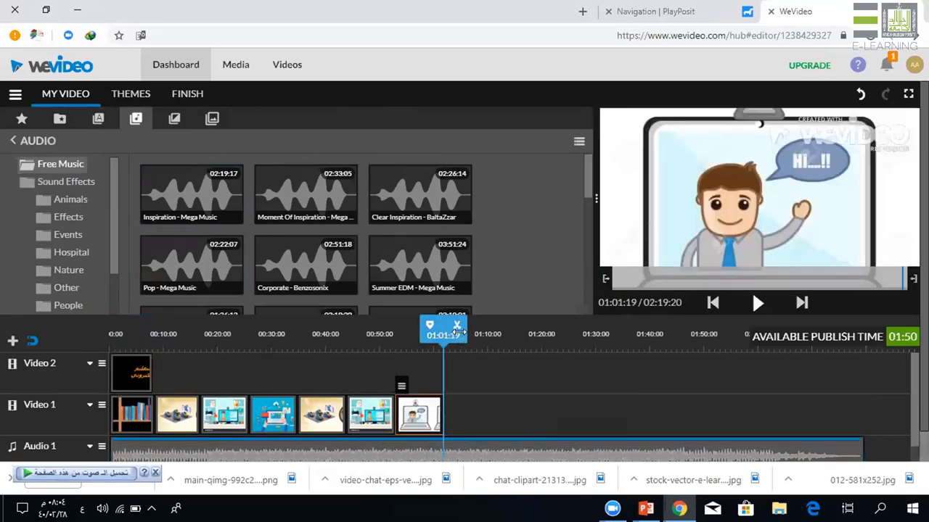
pyautogui.click(462, 451)
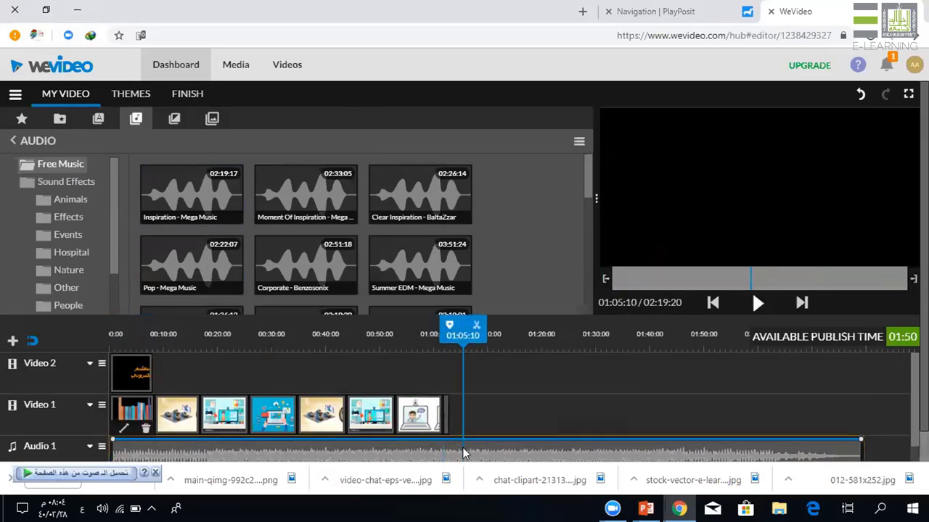
pyautogui.click(476, 326)
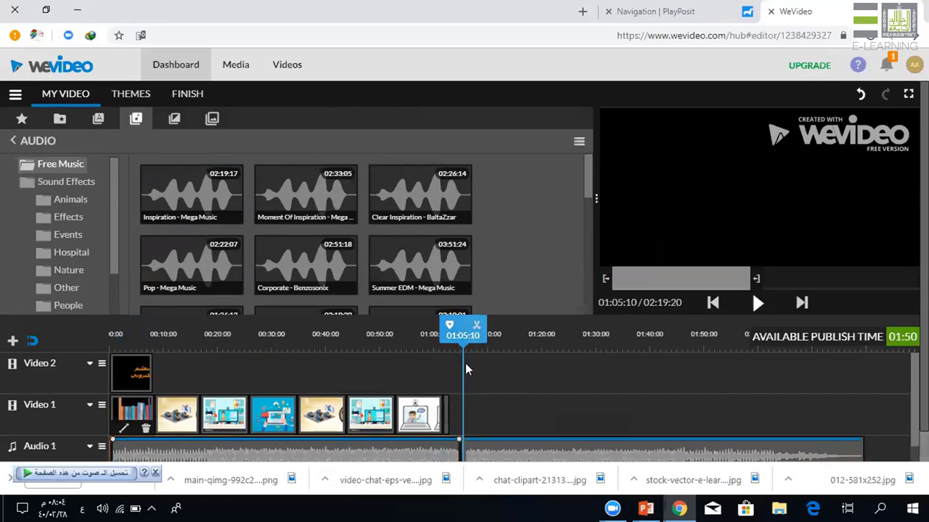
pyautogui.click(473, 450)
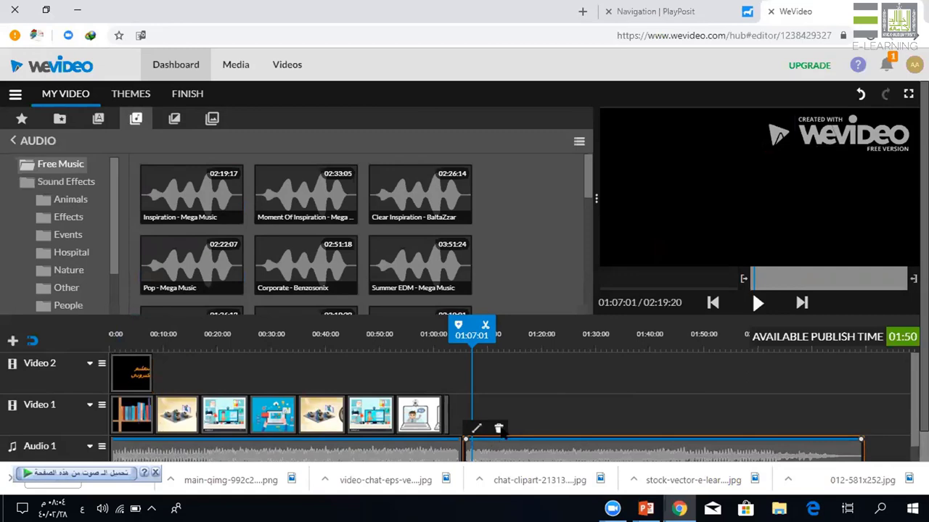
pyautogui.click(498, 428)
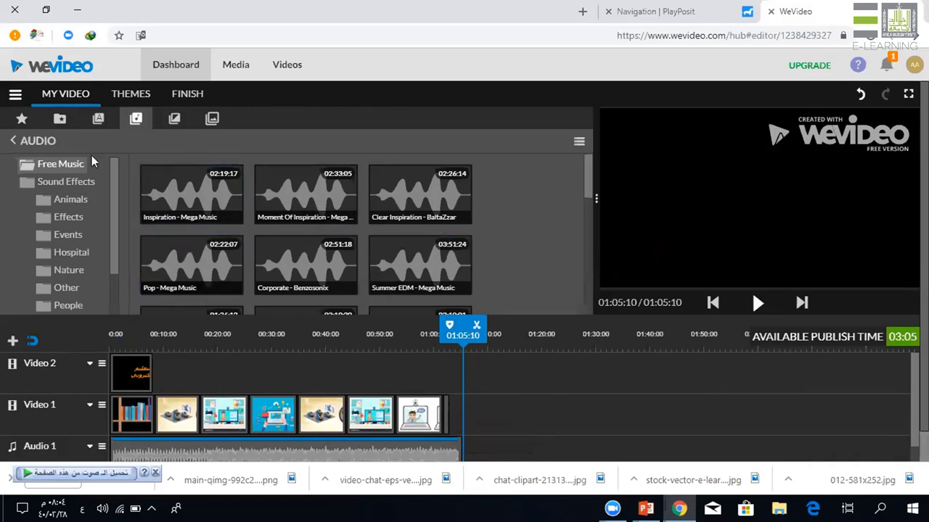
pyautogui.click(58, 120)
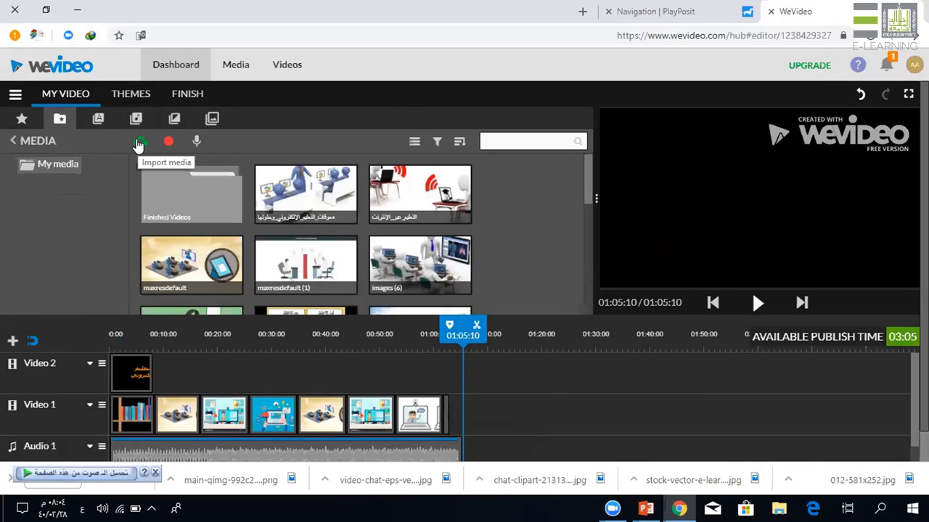
pyautogui.click(136, 119)
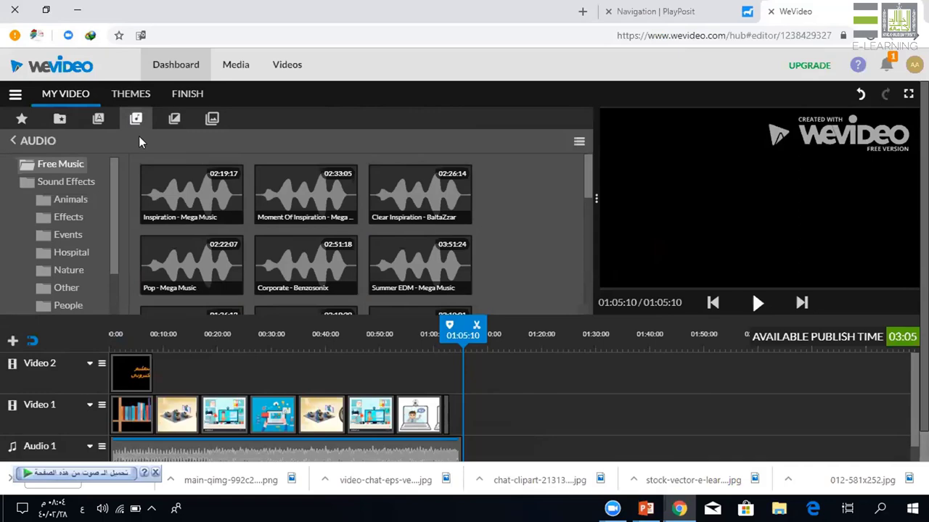
# Place standard transitions at all six joins between the photo clips on Video 1, including Puzzle Right, DirectionalWipe and Mosaic.
pyautogui.click(173, 119)
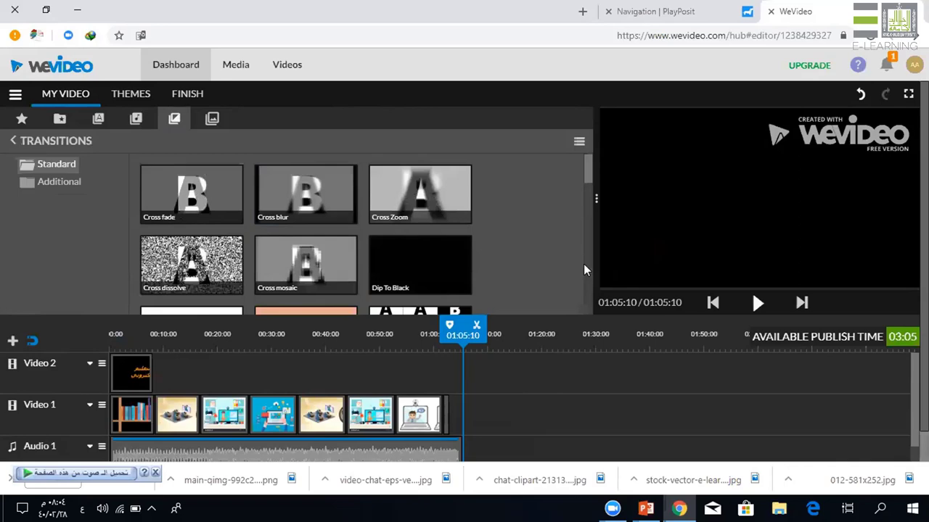
pyautogui.scroll(-2, 583, 269)
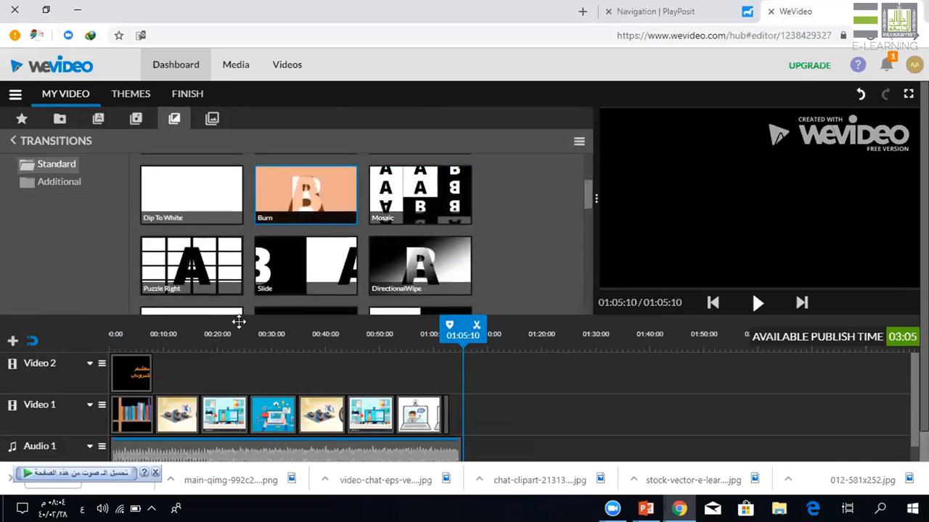
pyautogui.moveTo(290, 239)
pyautogui.mouseDown()
pyautogui.moveTo(297, 261)
pyautogui.moveTo(156, 412)
pyautogui.mouseUp()
pyautogui.moveTo(216, 285); pyautogui.dragTo(247, 410)
pyautogui.moveTo(211, 285); pyautogui.dragTo(200, 413)
pyautogui.moveTo(398, 281); pyautogui.dragTo(296, 420)
pyautogui.moveTo(435, 269); pyautogui.dragTo(347, 412)
pyautogui.moveTo(451, 174); pyautogui.dragTo(395, 413)
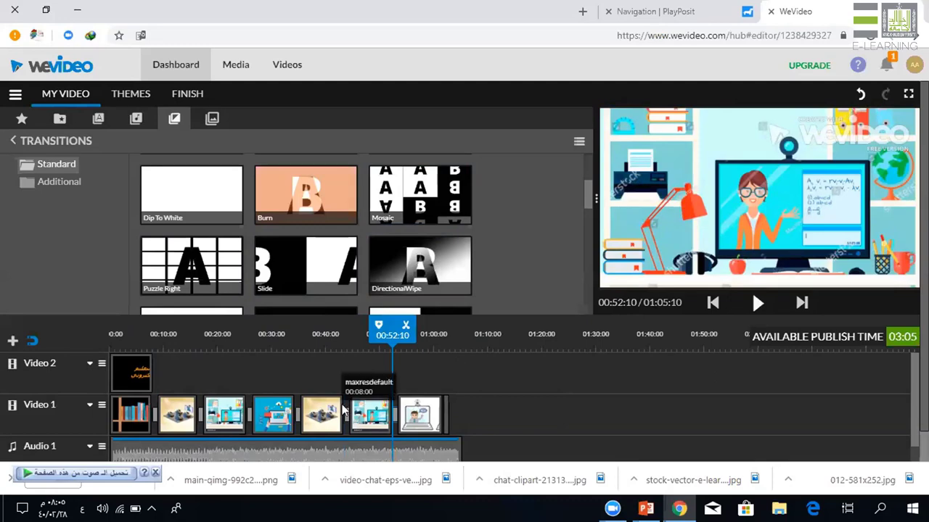
# Set the duration of the DirectionalWipe transition between the fourth and fifth photo clips to 2 s.
pyautogui.click(297, 423)
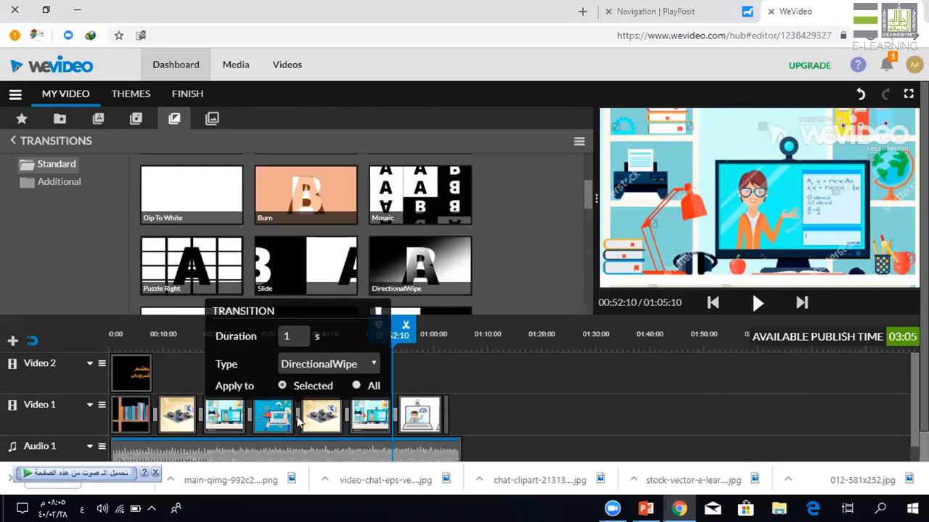
pyautogui.doubleClick(286, 336)
pyautogui.write('2')
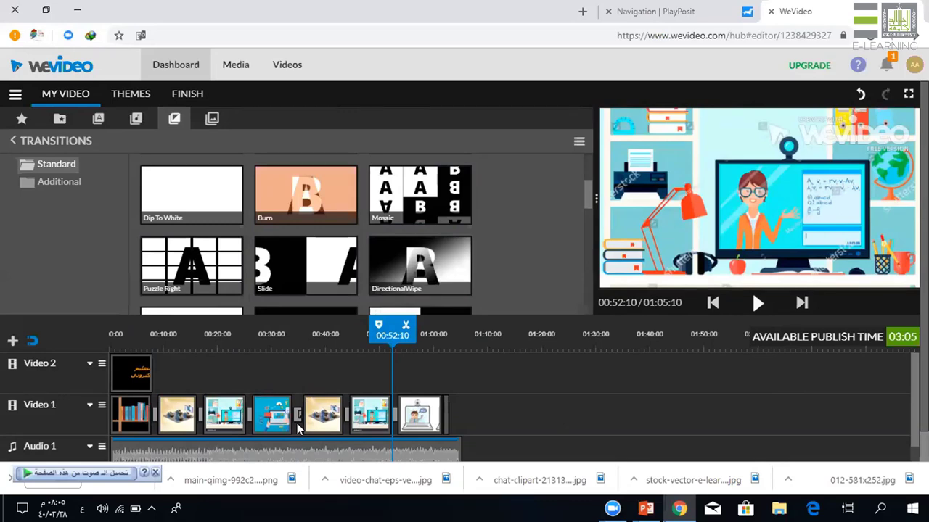
pyautogui.moveTo(143, 419); pyautogui.dragTo(206, 415)
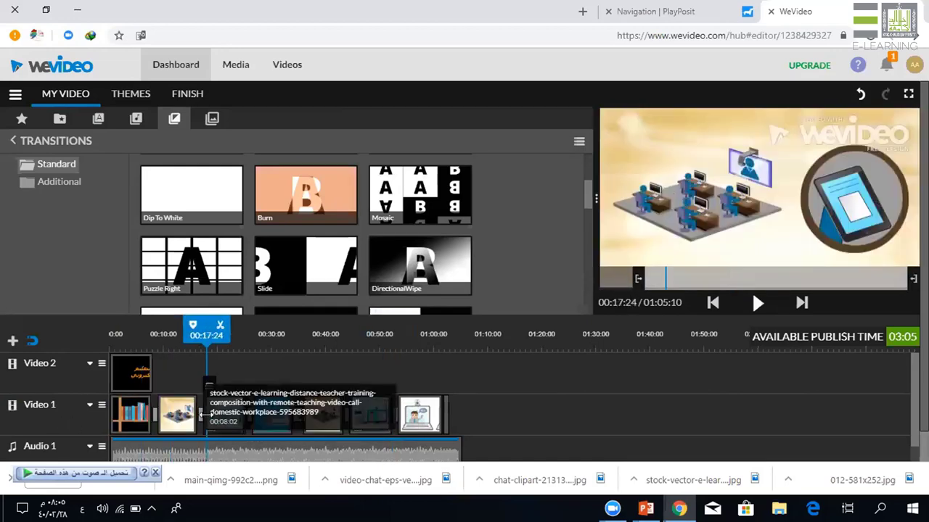
# Add the White Streaks background graphic to Video 1 directly after the last photo clip.
pyautogui.click(211, 122)
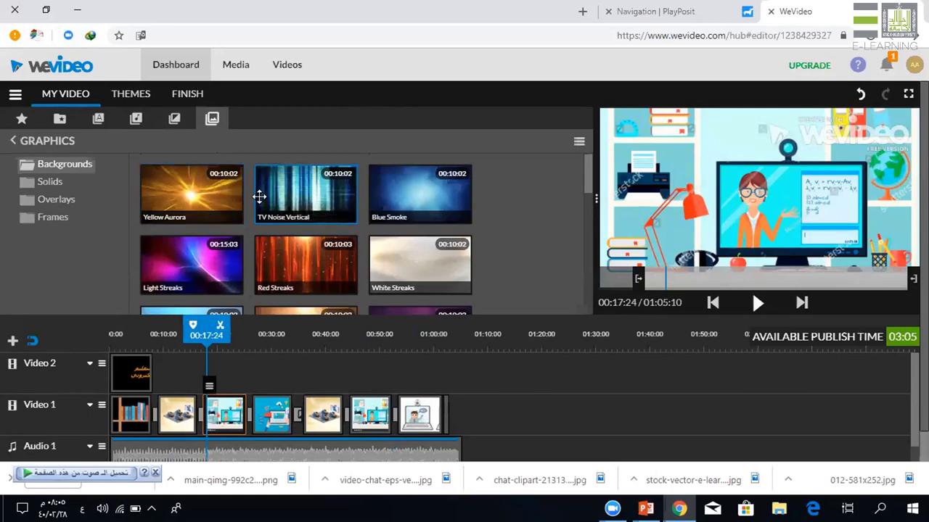
pyautogui.click(589, 292)
pyautogui.moveTo(588, 292); pyautogui.dragTo(564, 201)
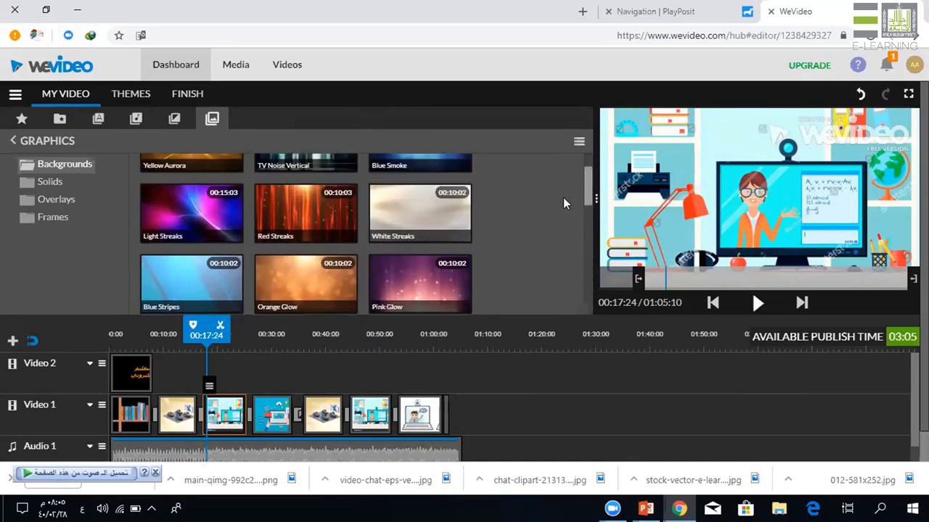
pyautogui.moveTo(420, 213)
pyautogui.mouseDown()
pyautogui.moveTo(501, 300)
pyautogui.moveTo(504, 374)
pyautogui.moveTo(467, 401)
pyautogui.mouseUp()
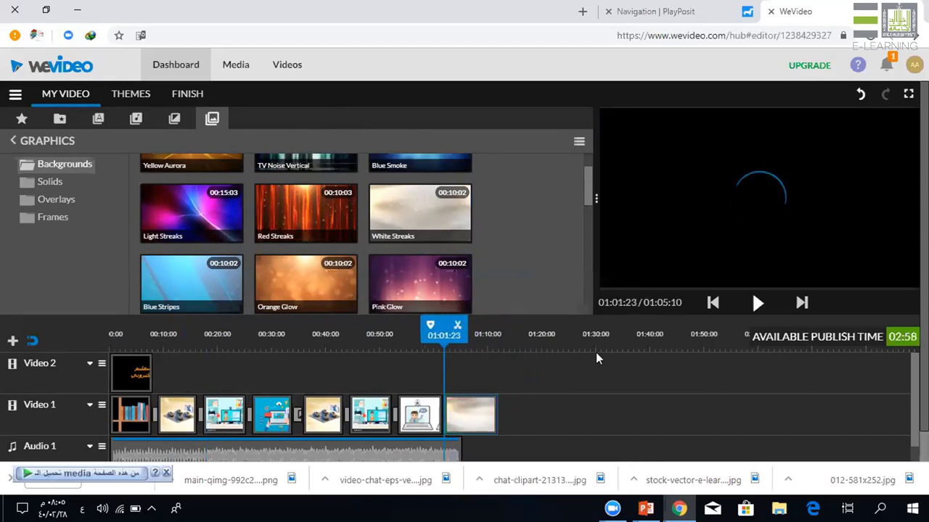
# Preview the White Streaks clip briefly, and move the Arabic title on Video 2 from the video's start to sit above it.
pyautogui.click(757, 301)
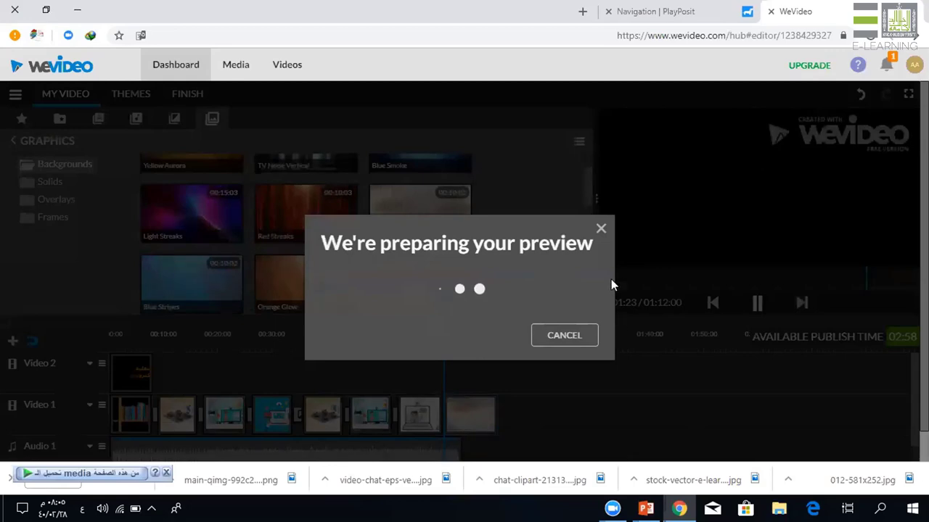
pyautogui.click(601, 229)
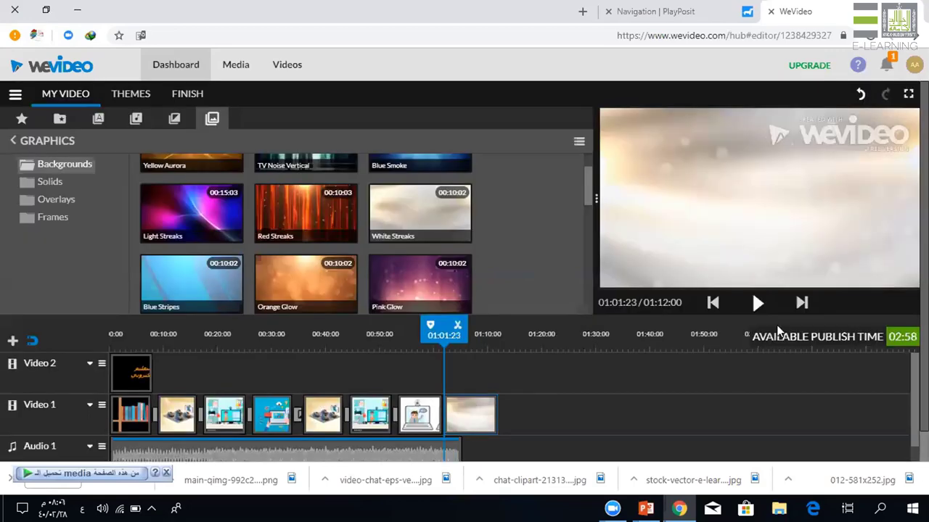
pyautogui.click(757, 303)
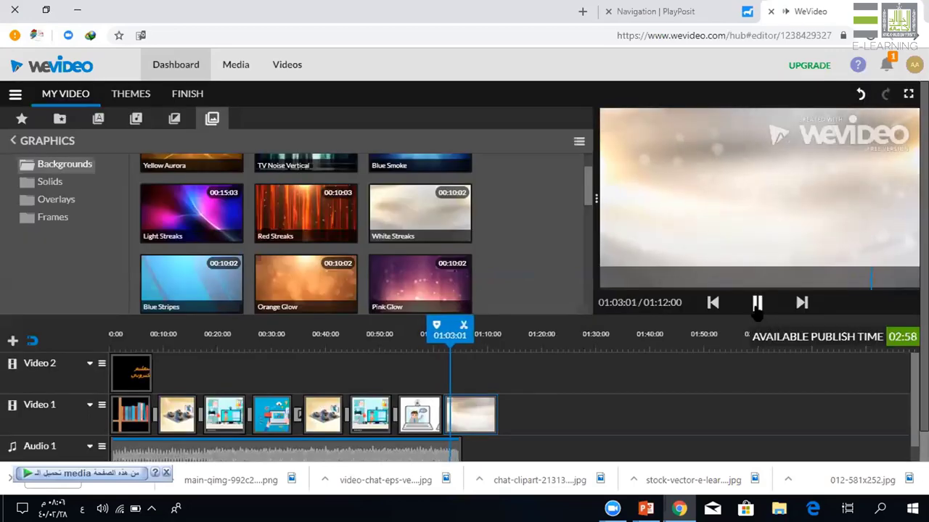
pyautogui.click(756, 303)
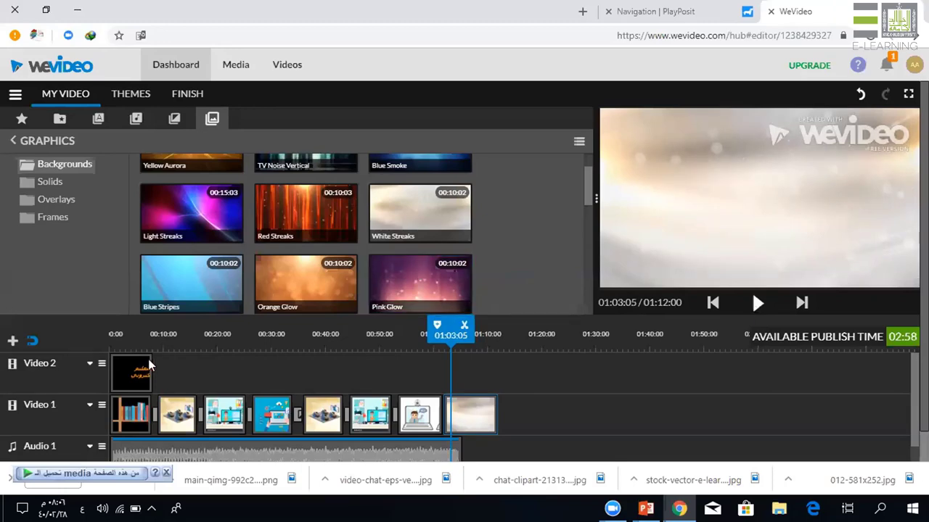
pyautogui.moveTo(132, 371); pyautogui.dragTo(476, 370)
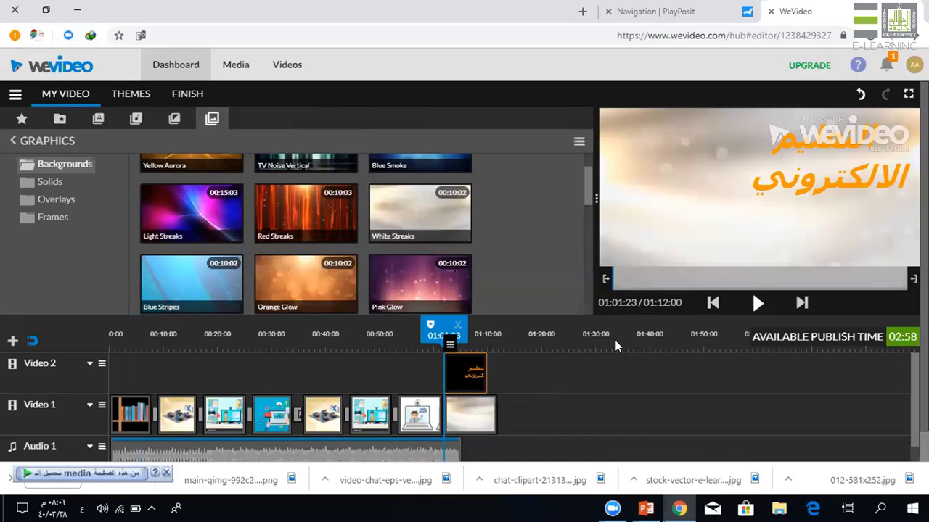
# Look through the stock, personal media, text, audio, transition and background graphics libraries.
pyautogui.click(20, 120)
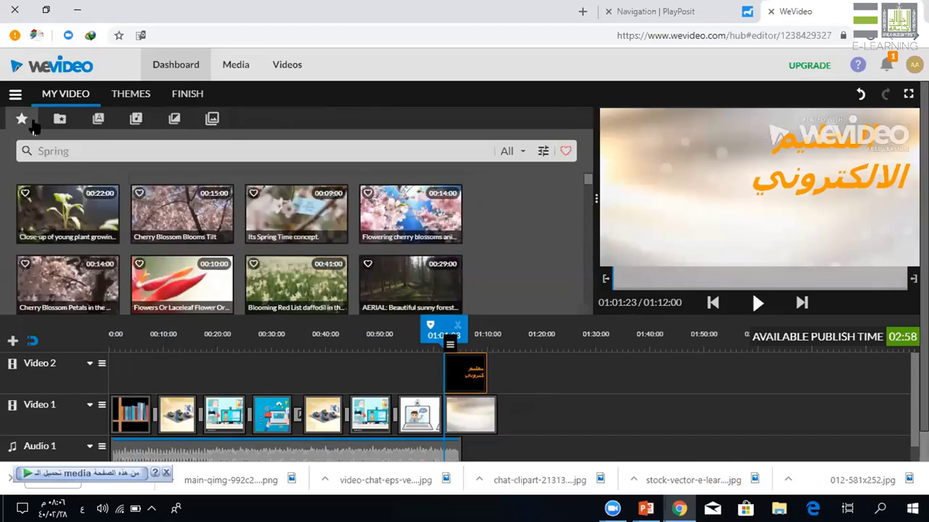
pyautogui.click(60, 122)
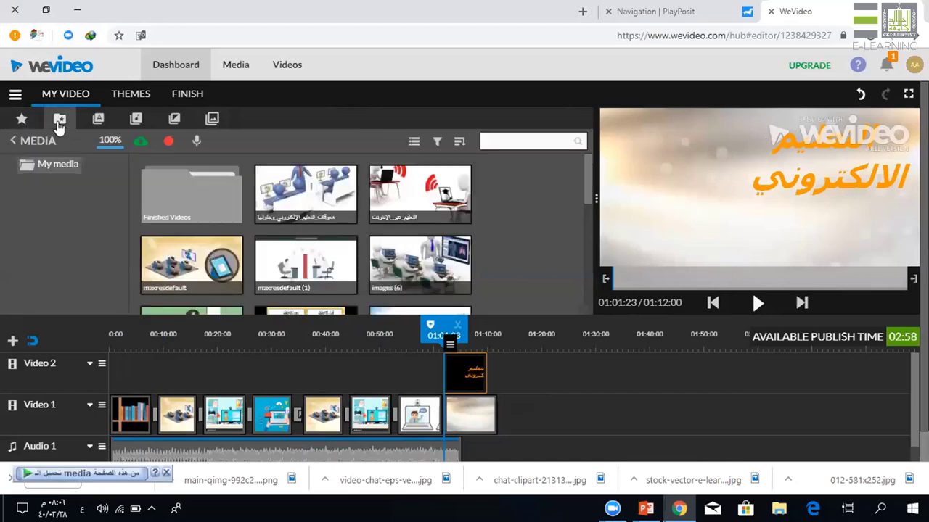
pyautogui.click(98, 120)
pyautogui.click(136, 119)
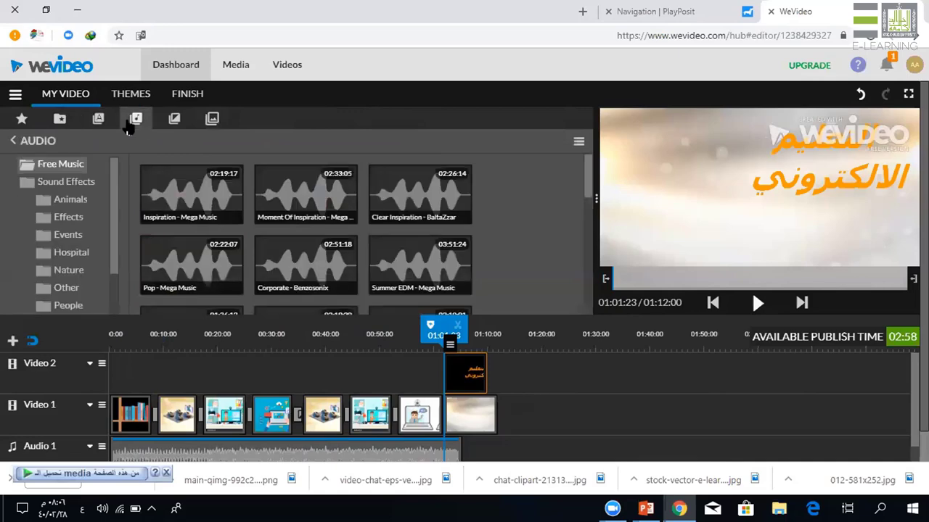
pyautogui.click(173, 121)
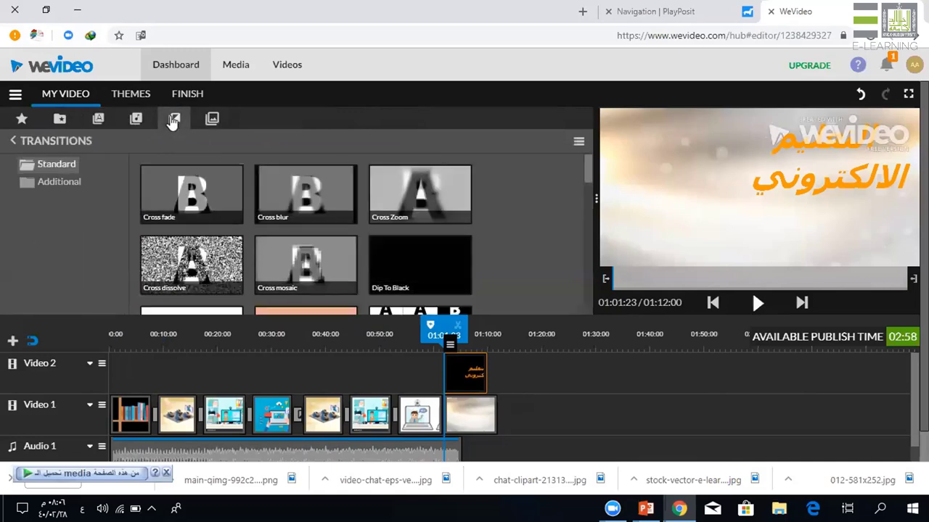
pyautogui.click(210, 119)
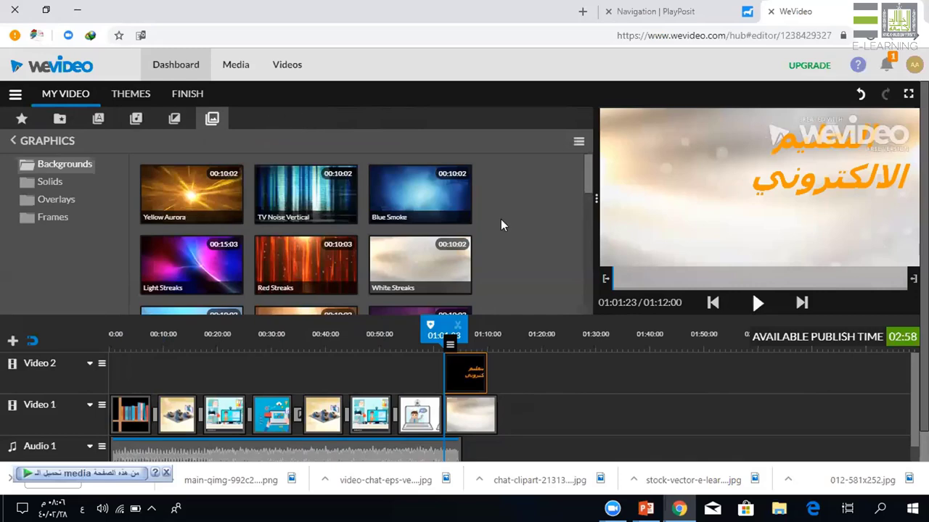
pyautogui.scroll(-2, 589, 288)
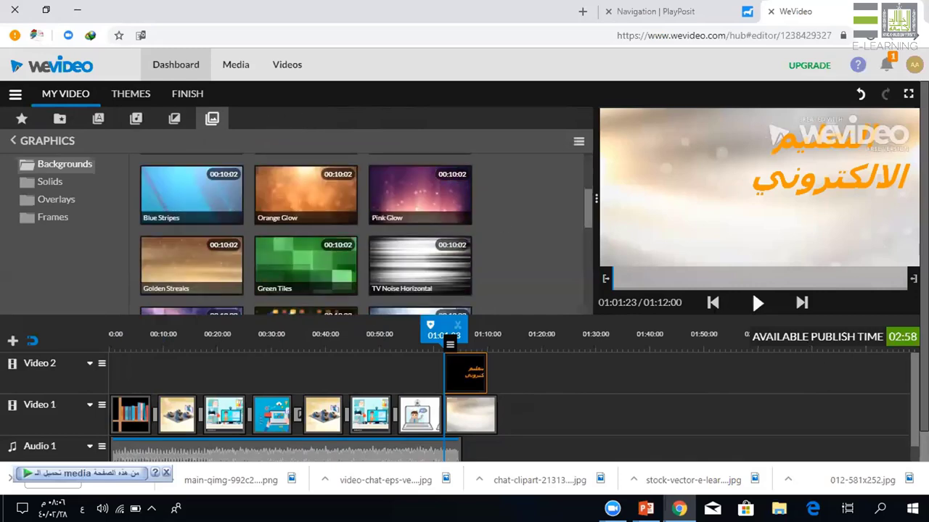
# Lower the volume of the Audio 1 track to about 96%.
pyautogui.scroll(-1, 808, 436)
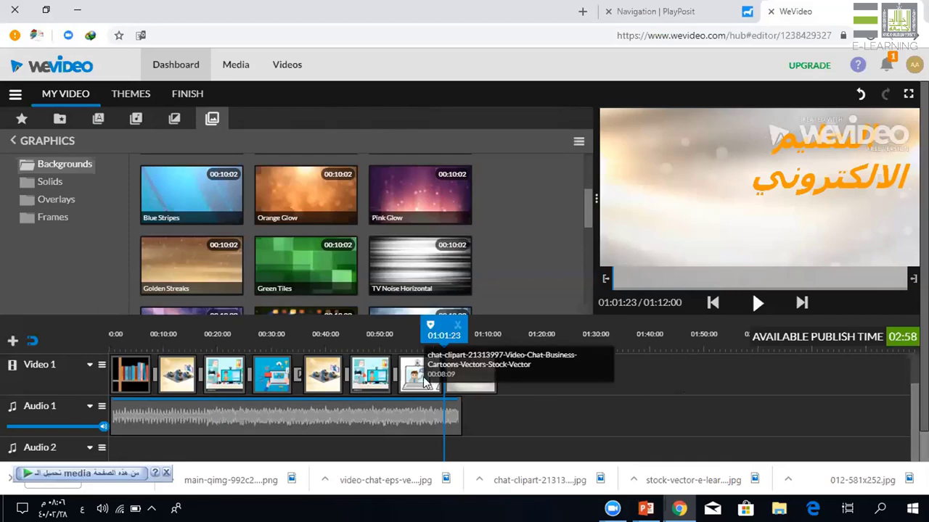
pyautogui.click(400, 411)
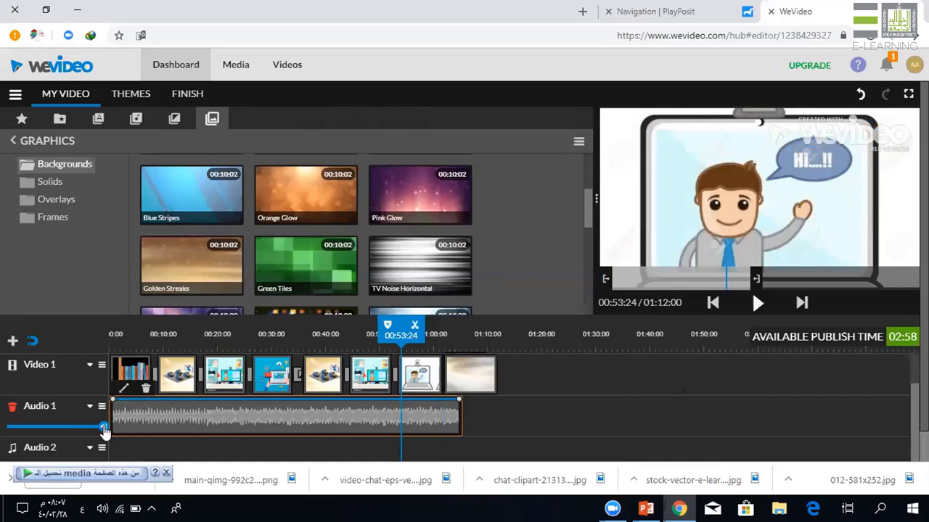
pyautogui.moveTo(103, 428)
pyautogui.mouseDown()
pyautogui.moveTo(77, 431)
pyautogui.moveTo(103, 430)
pyautogui.mouseUp()
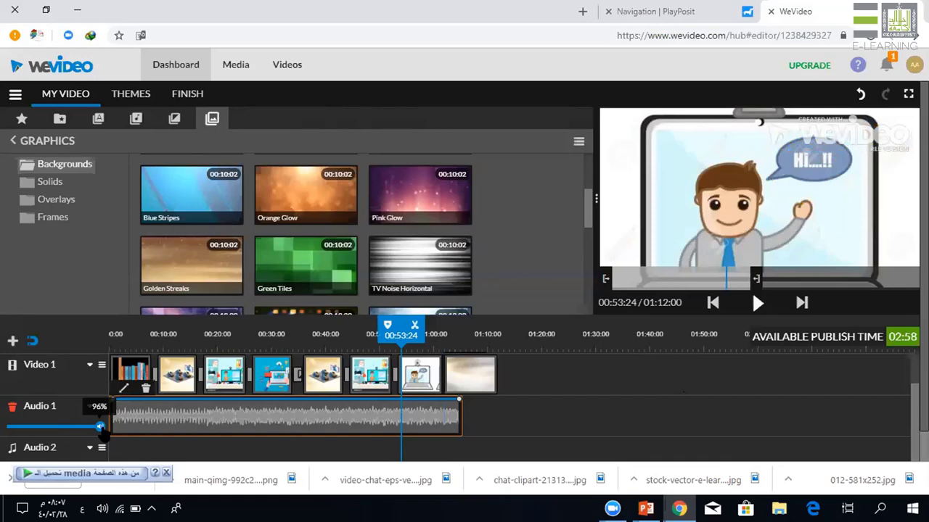
pyautogui.moveTo(103, 433); pyautogui.dragTo(104, 433)
# Shape a fade-in on the Audio 1 music by lowering its starting volume point and adding rising points over about the first 10 seconds.
pyautogui.click(371, 429)
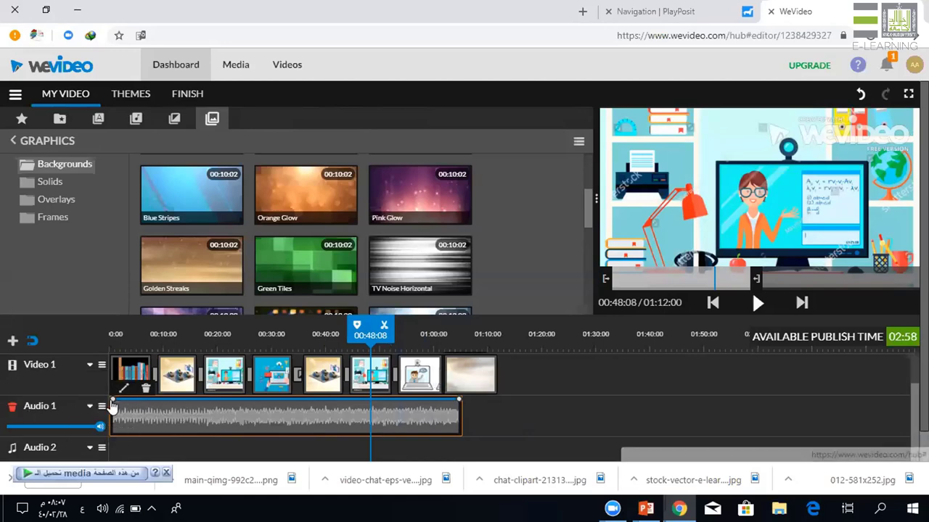
pyautogui.moveTo(112, 400); pyautogui.dragTo(114, 435)
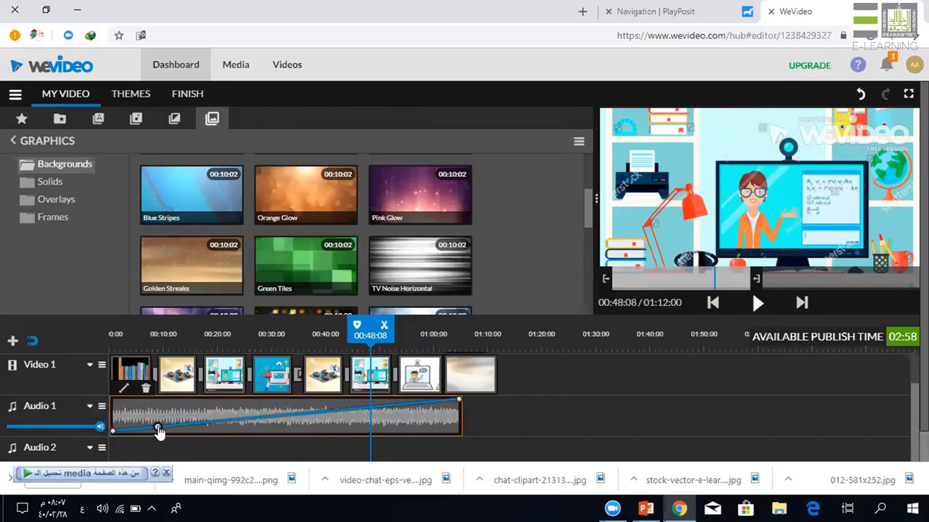
pyautogui.moveTo(159, 431)
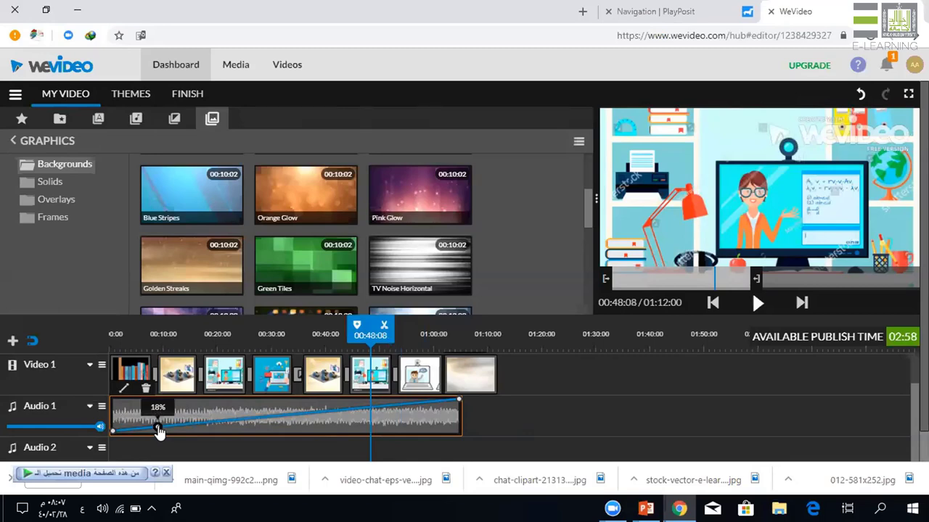
pyautogui.moveTo(160, 430); pyautogui.dragTo(137, 420)
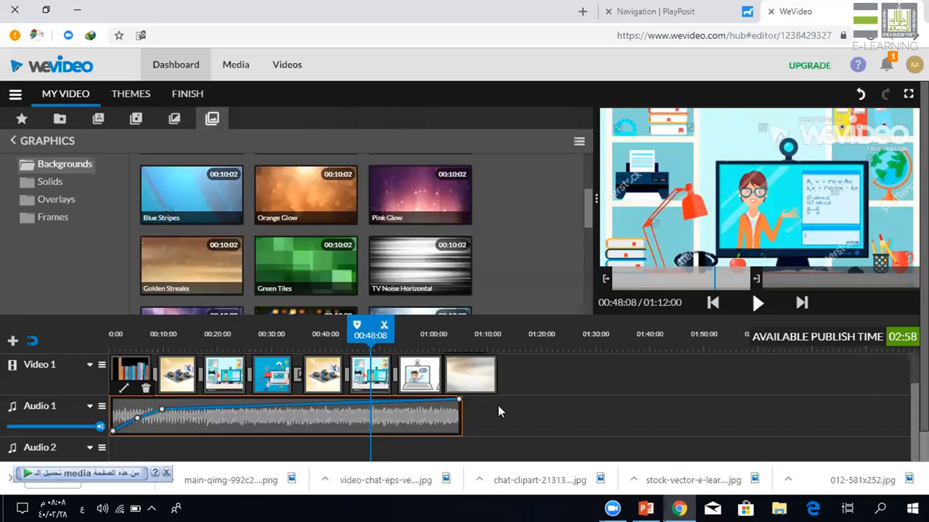
# Shape a fade-out on the Audio 1 music by lowering its end volume point and adding a higher point about 7 seconds before it.
pyautogui.moveTo(457, 408)
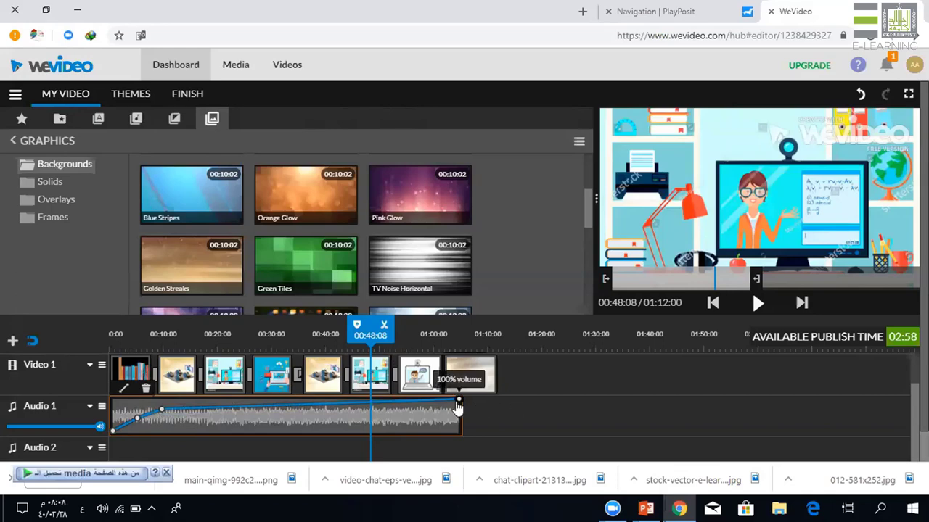
pyautogui.moveTo(457, 408); pyautogui.dragTo(452, 434)
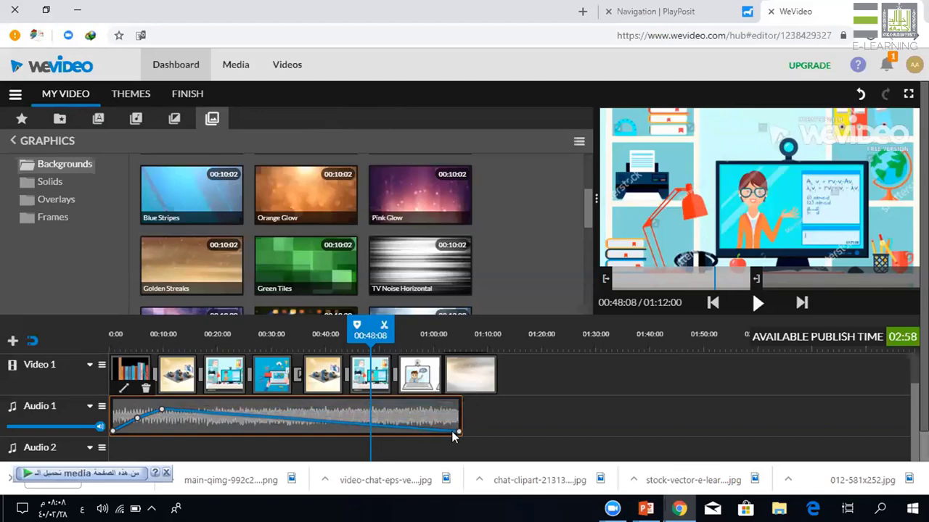
pyautogui.moveTo(428, 434); pyautogui.dragTo(423, 415)
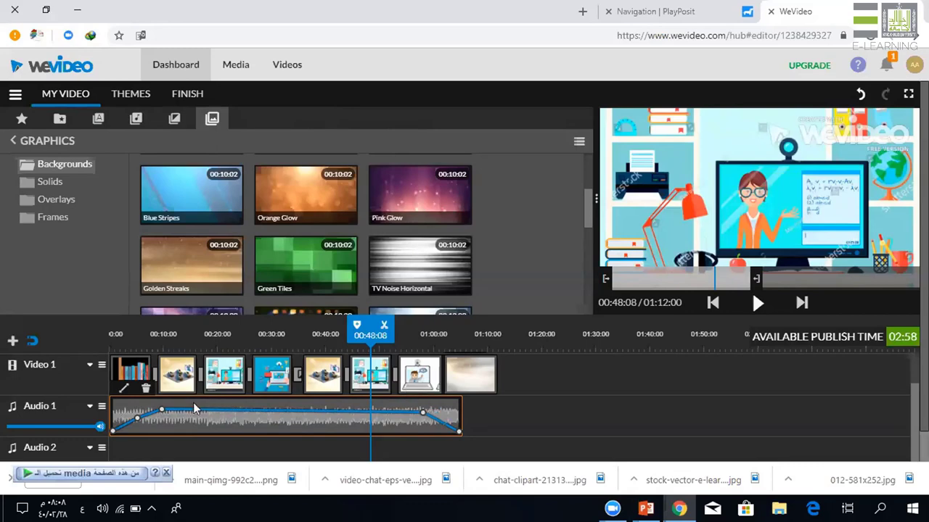
# Raise the middle of the music to near full volume with points at about 14 and 53 seconds, and return the playhead to the start.
pyautogui.moveTo(186, 410); pyautogui.dragTo(186, 403)
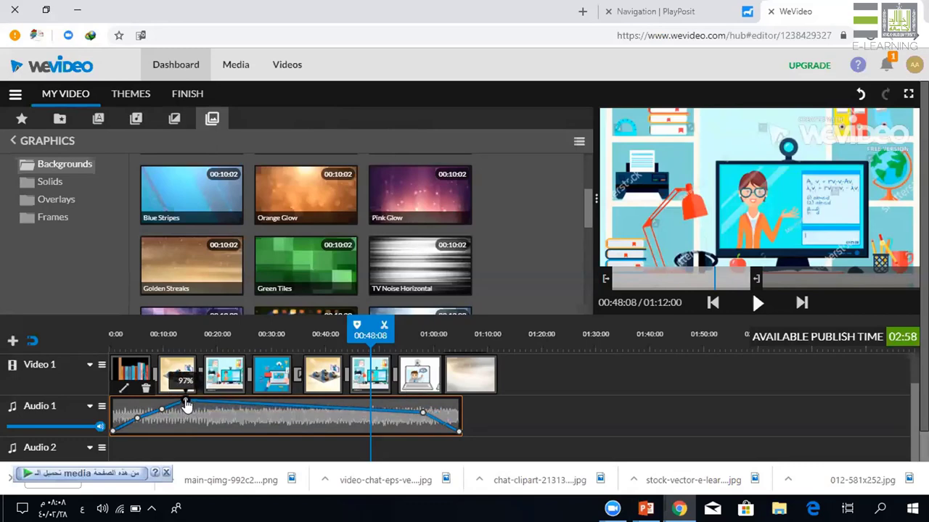
pyautogui.moveTo(393, 410); pyautogui.dragTo(396, 401)
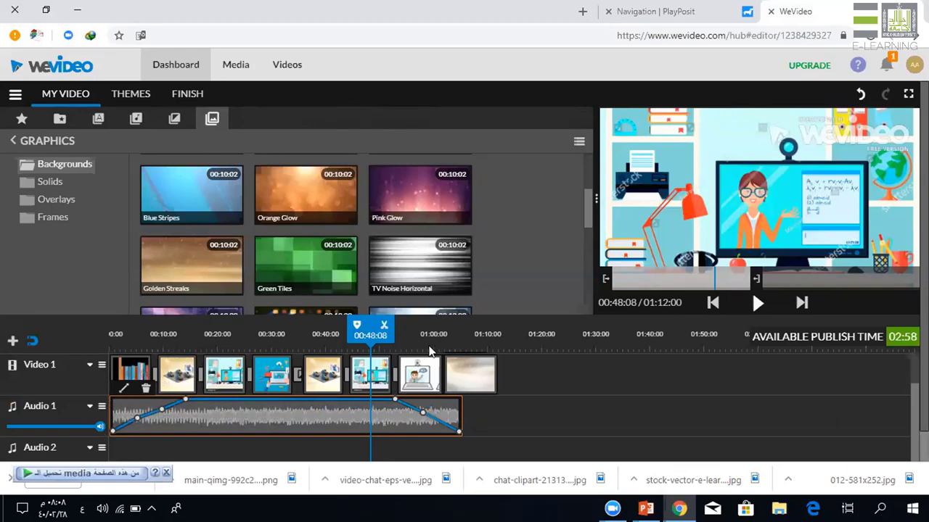
pyautogui.click(711, 303)
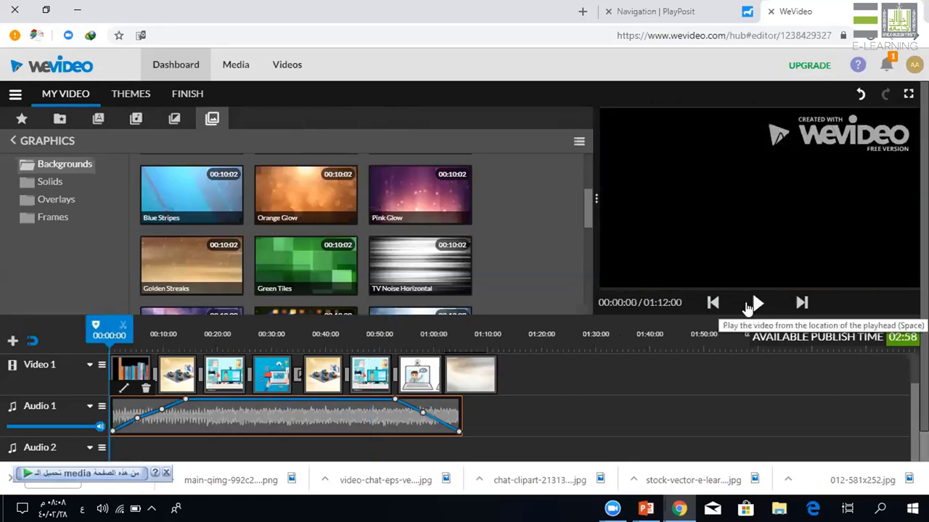
# Play the first few seconds of the slideshow to check the music's fade-in, and look over the timeline tracks.
pyautogui.click(747, 308)
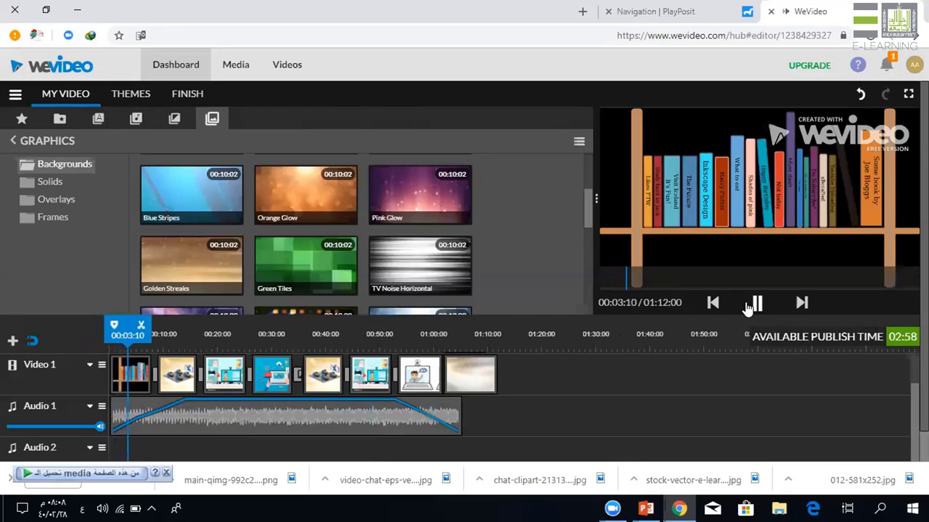
pyautogui.click(747, 309)
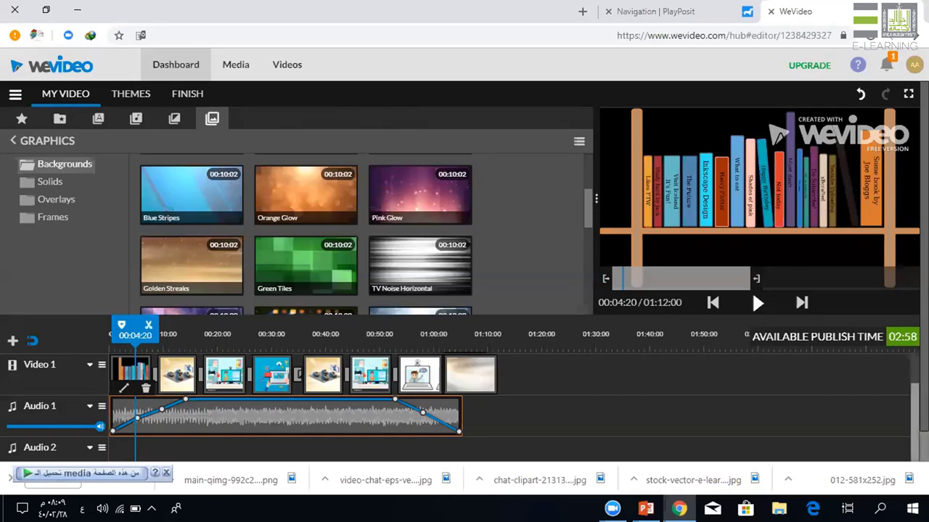
pyautogui.scroll(2, 914, 407)
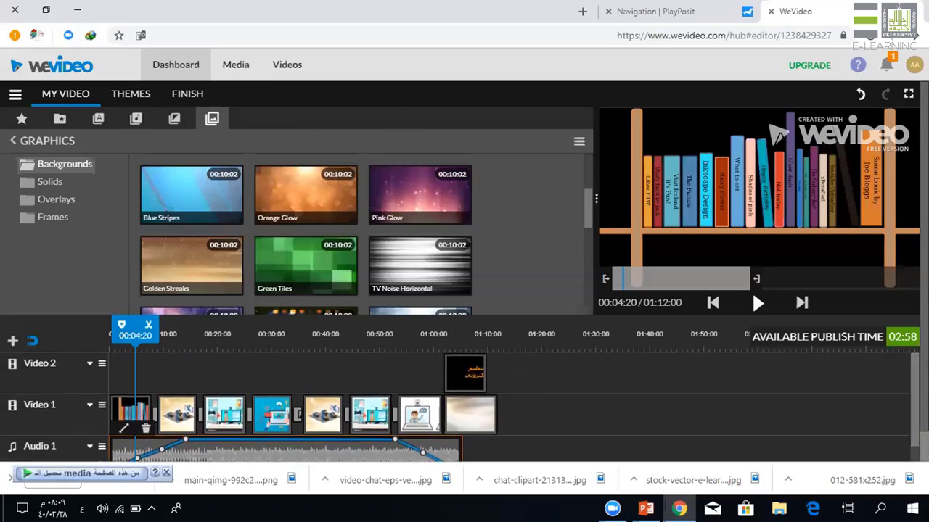
pyautogui.scroll(-2, 914, 406)
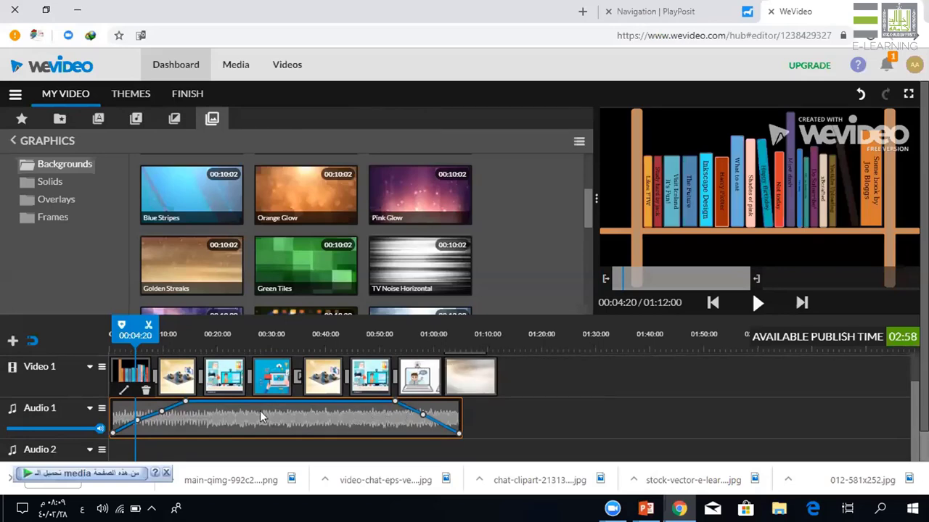
# Split the Audio 1 music at 00:13:24 and 00:51:11, and delete the piece after the second cut.
pyautogui.moveTo(135, 327); pyautogui.dragTo(187, 327)
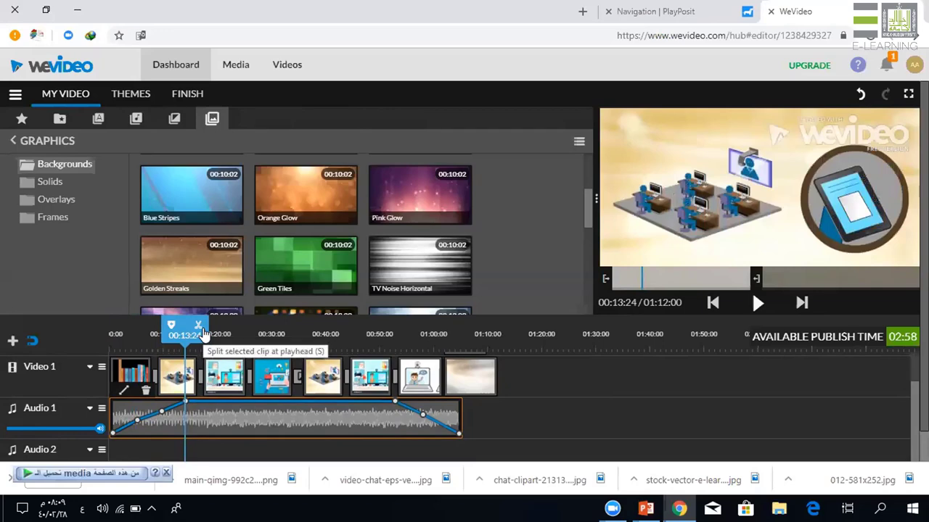
pyautogui.click(201, 327)
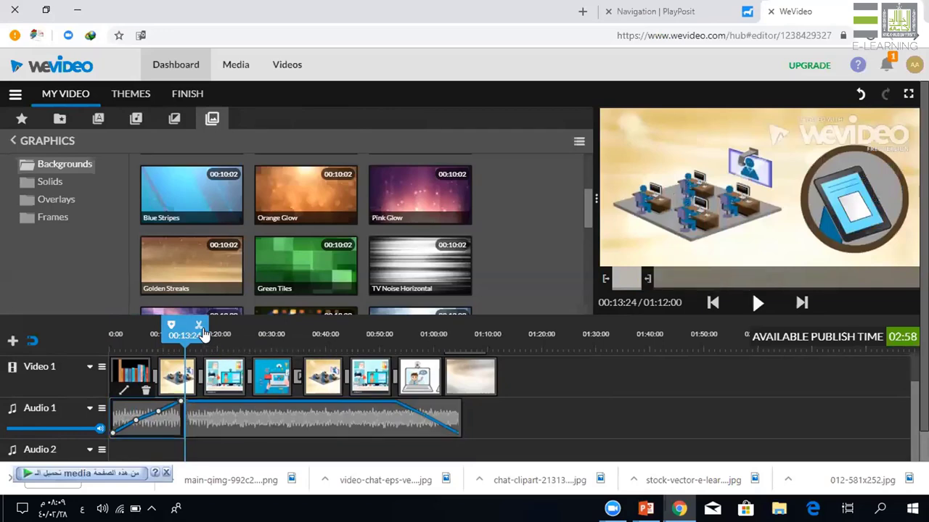
pyautogui.click(202, 426)
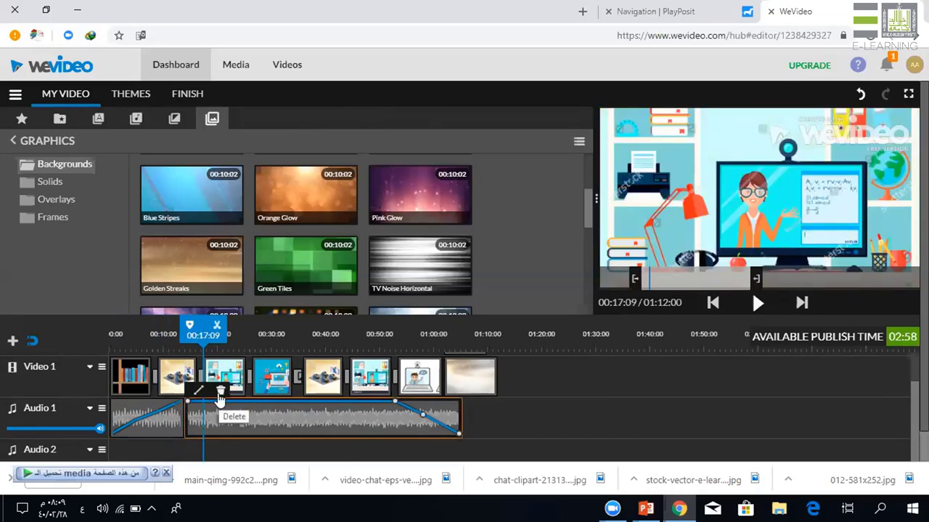
pyautogui.click(200, 332)
pyautogui.moveTo(199, 331); pyautogui.dragTo(385, 332)
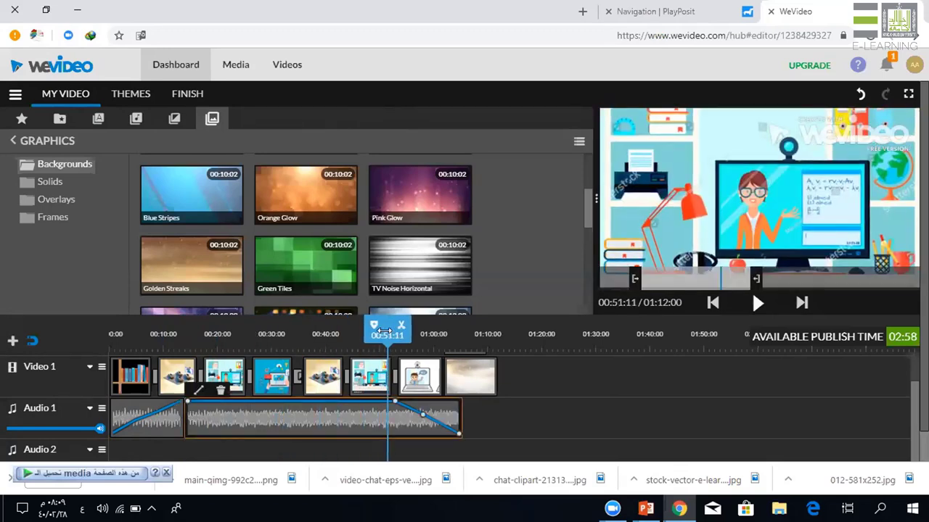
pyautogui.click(402, 330)
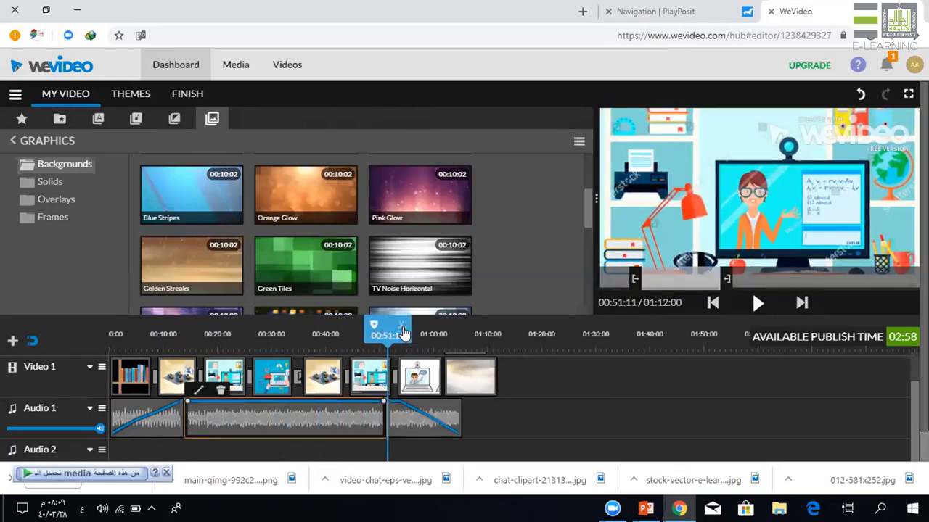
pyautogui.click(410, 434)
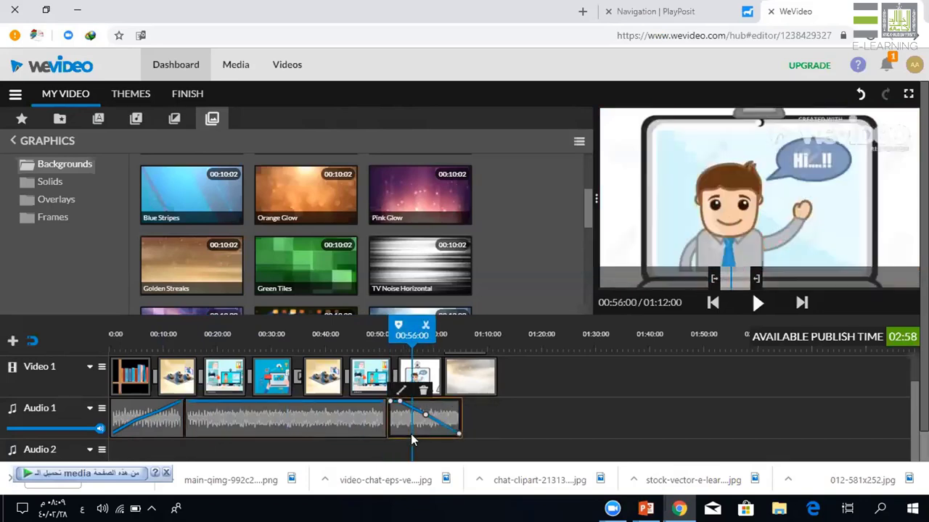
pyautogui.click(423, 391)
# Split the long music piece on Audio 1 at 00:25:12 and 00:34:08, and delete the piece between the cuts.
pyautogui.click(350, 420)
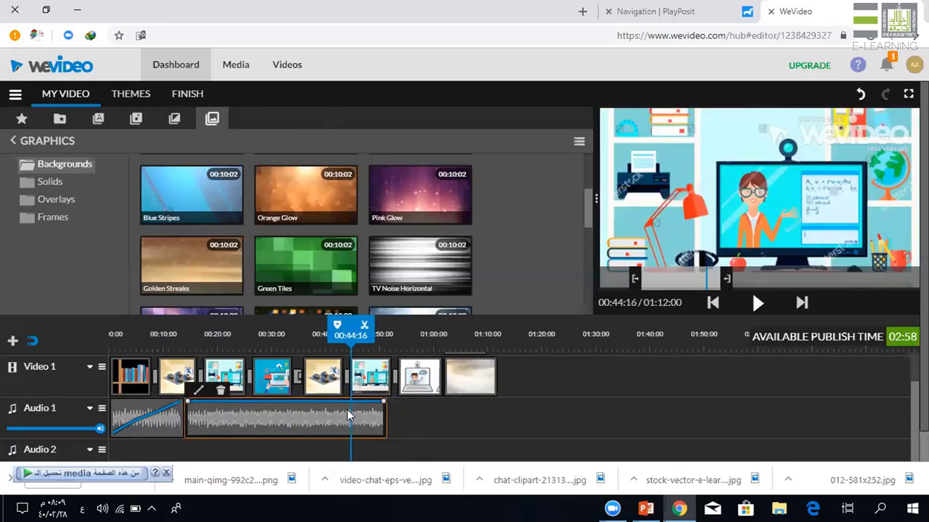
pyautogui.moveTo(350, 326); pyautogui.dragTo(246, 333)
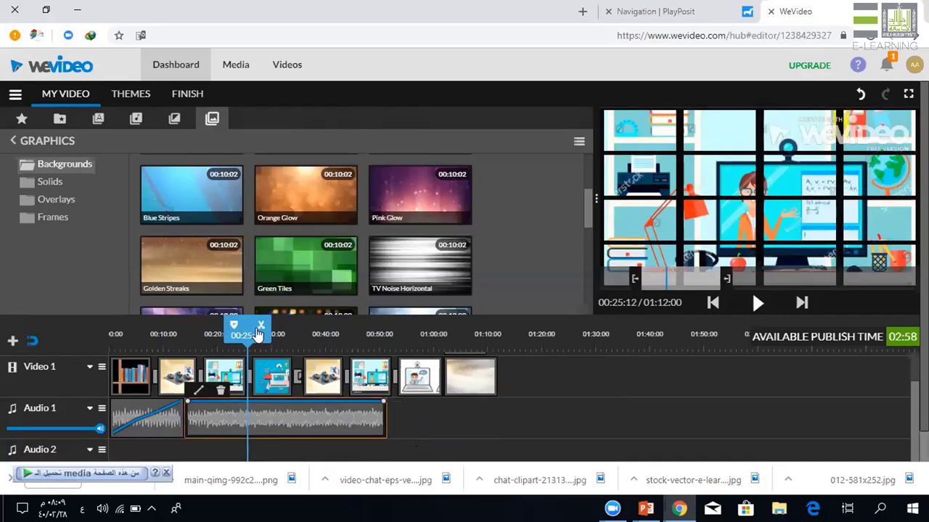
pyautogui.click(261, 333)
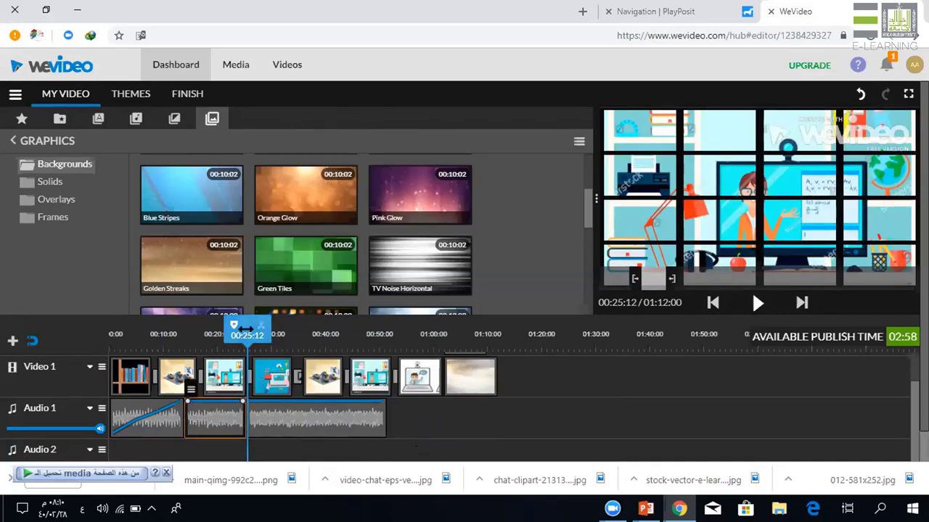
pyautogui.moveTo(247, 330); pyautogui.dragTo(283, 329)
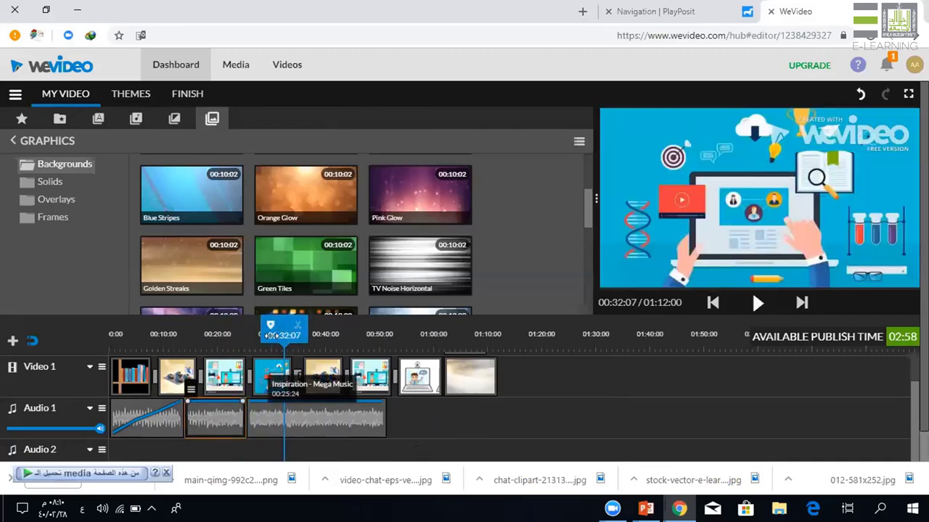
pyautogui.click(296, 420)
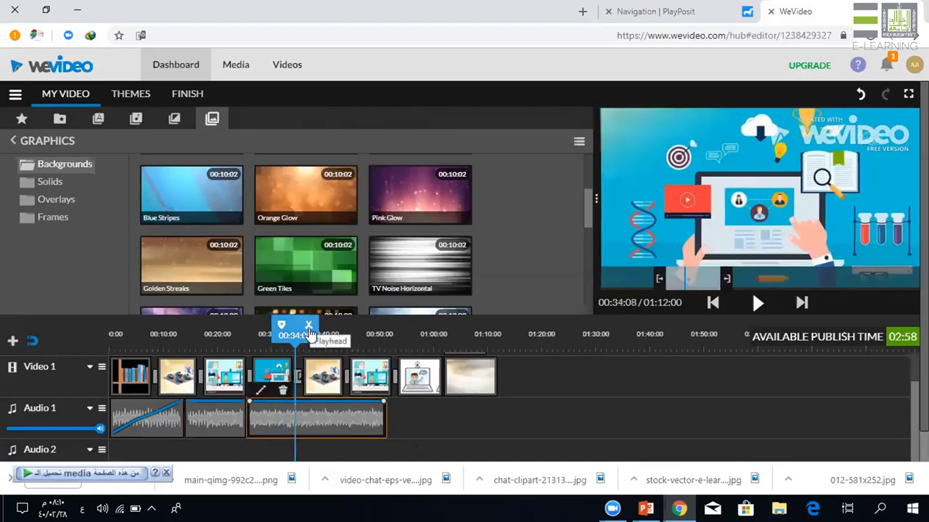
pyautogui.click(308, 326)
pyautogui.click(279, 414)
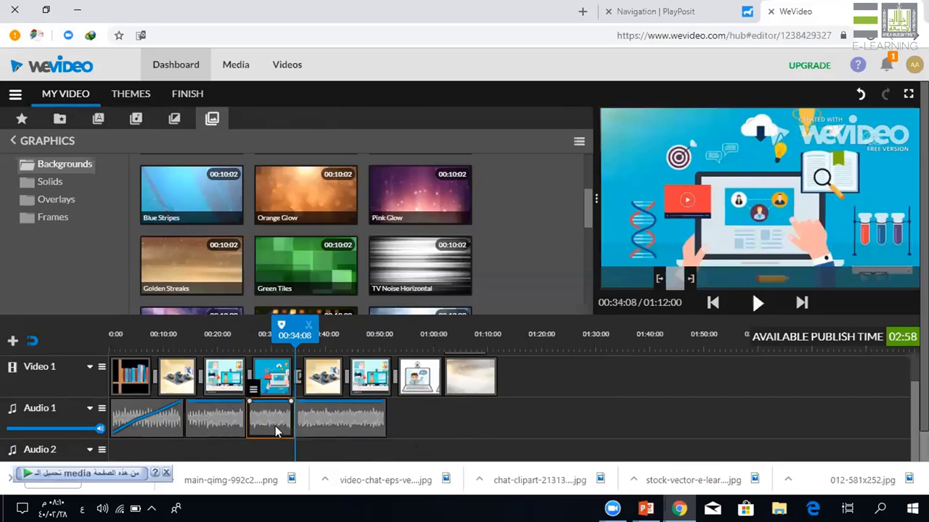
pyautogui.press('Delete')
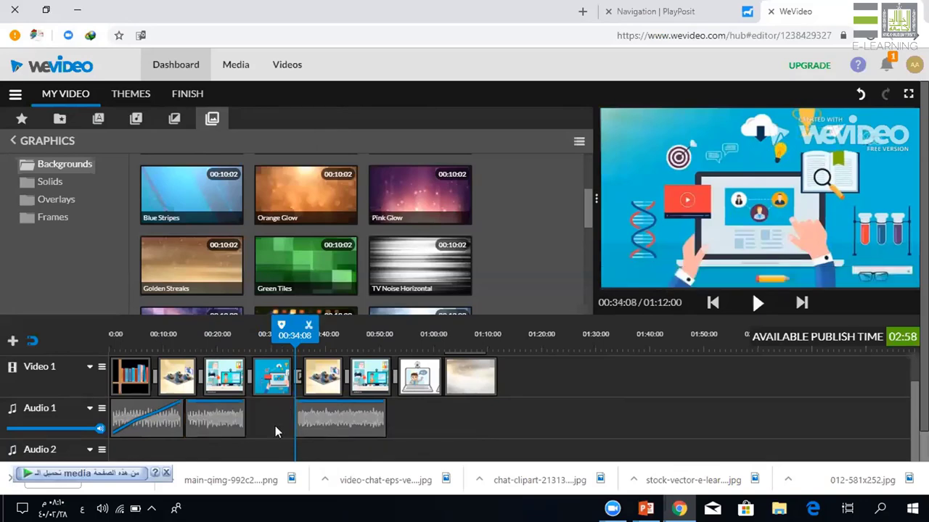
# Close the gap on Audio 1 by shifting the first two music pieces later, up against the third piece.
pyautogui.moveTo(307, 422); pyautogui.dragTo(257, 423)
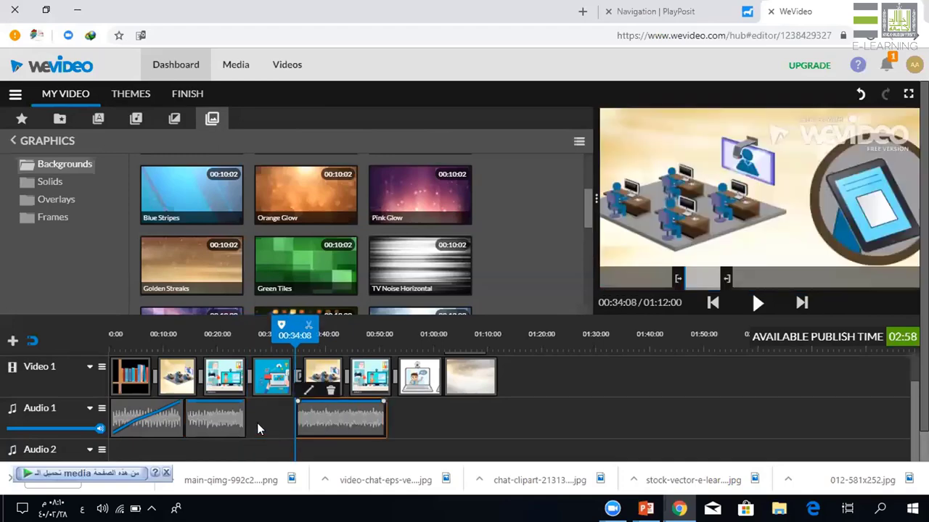
pyautogui.click(382, 415)
pyautogui.moveTo(350, 412); pyautogui.dragTo(313, 412)
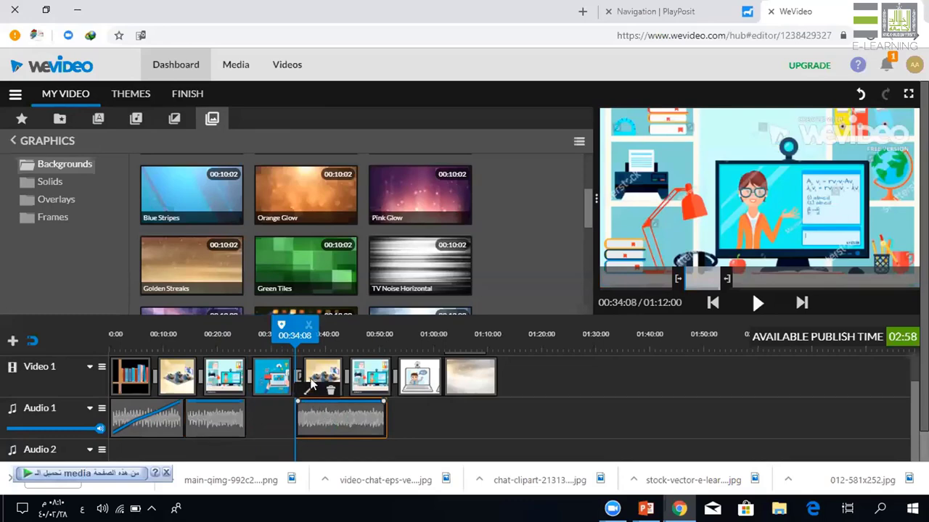
pyautogui.moveTo(384, 419); pyautogui.dragTo(319, 421)
pyautogui.click(236, 423)
pyautogui.moveTo(252, 423); pyautogui.dragTo(284, 423)
pyautogui.moveTo(179, 419); pyautogui.dragTo(226, 419)
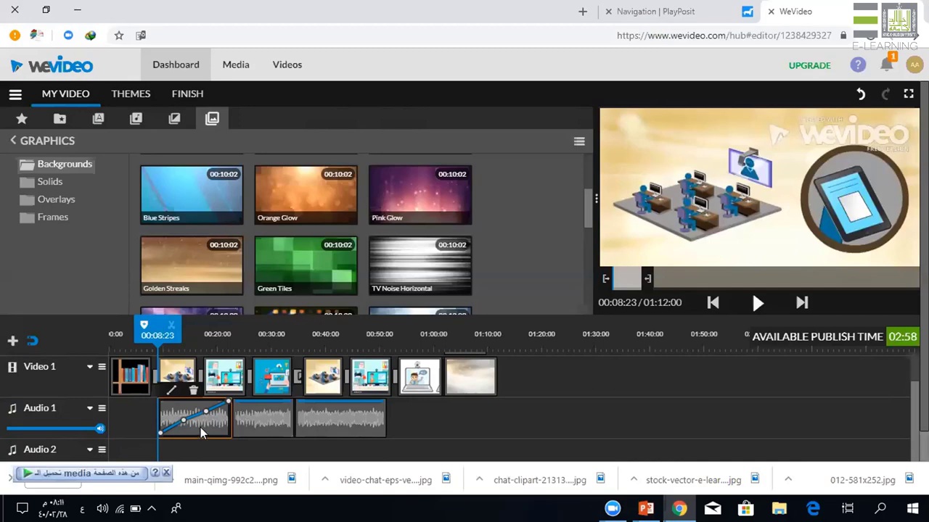
# Delete the three remaining music pieces from Audio 1.
pyautogui.press('Delete')
pyautogui.click(259, 421)
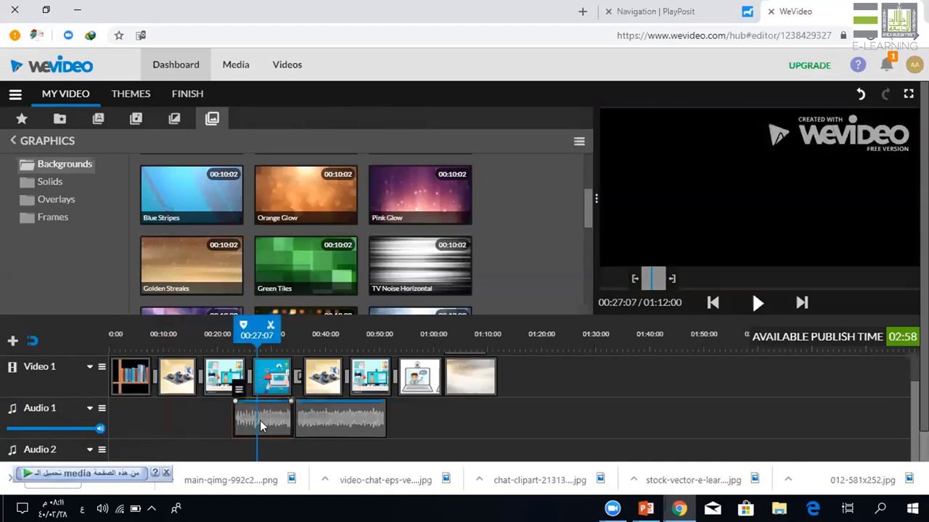
pyautogui.press('Delete')
pyautogui.click(322, 426)
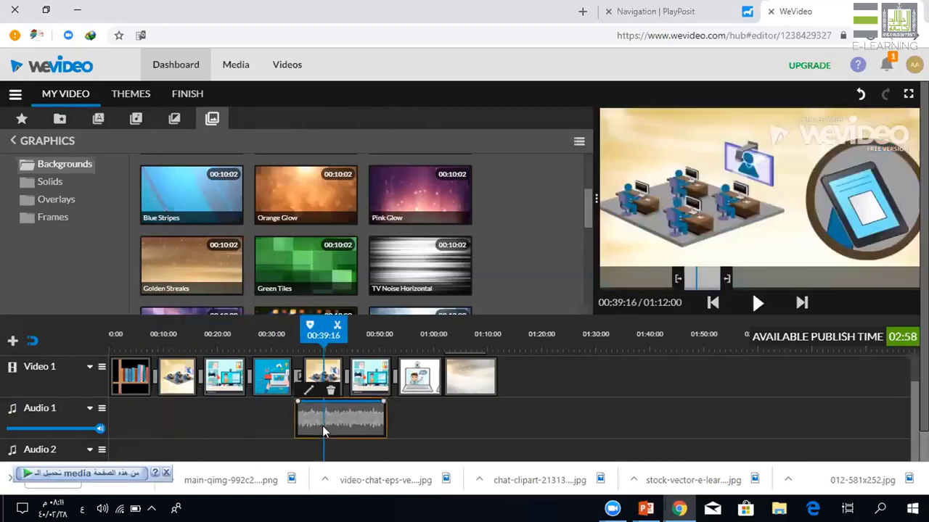
pyautogui.press('Delete')
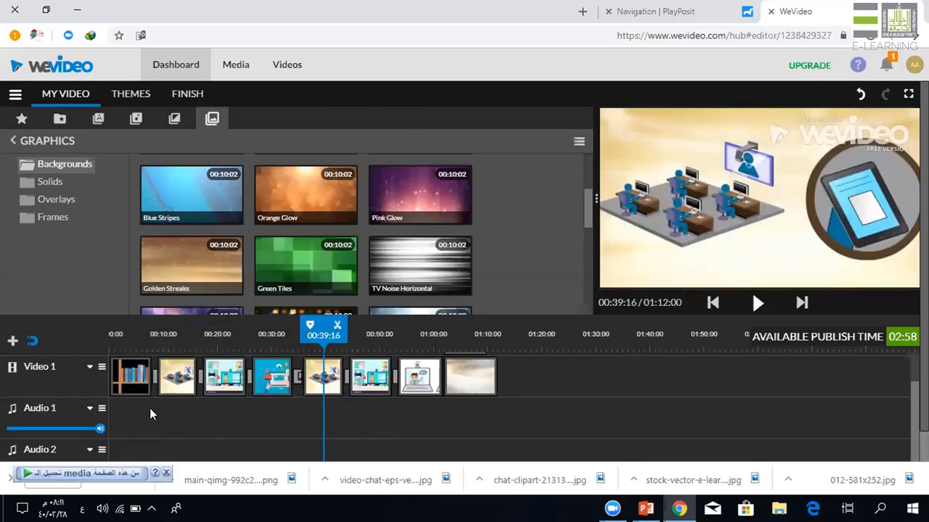
# Add the free music Inspiration - Mega Music at the start of Audio 1 and cut off everything after 01:18:16.
pyautogui.click(136, 118)
pyautogui.moveTo(208, 197); pyautogui.dragTo(130, 417)
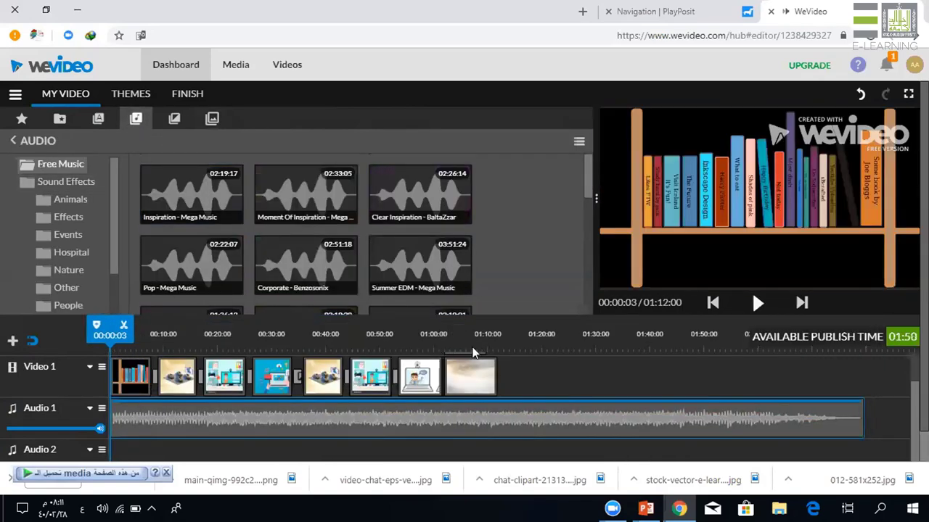
pyautogui.click(497, 391)
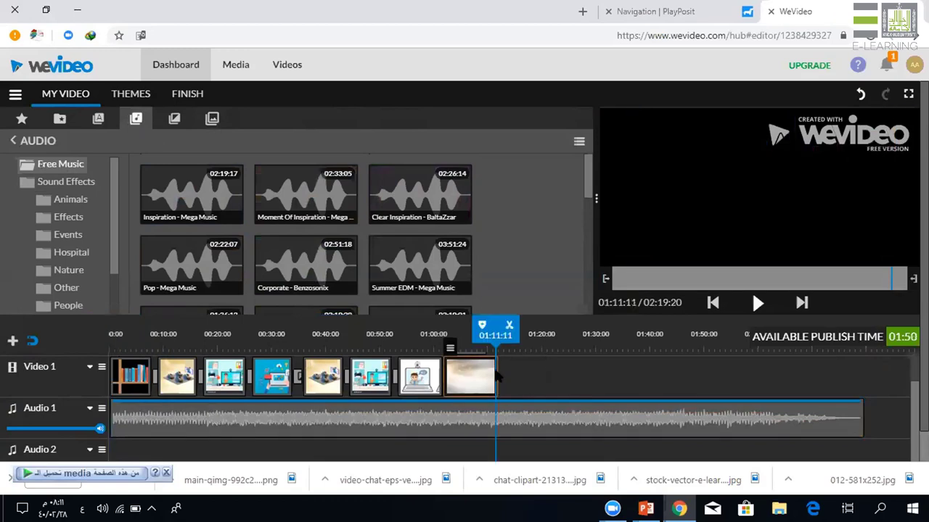
pyautogui.click(536, 412)
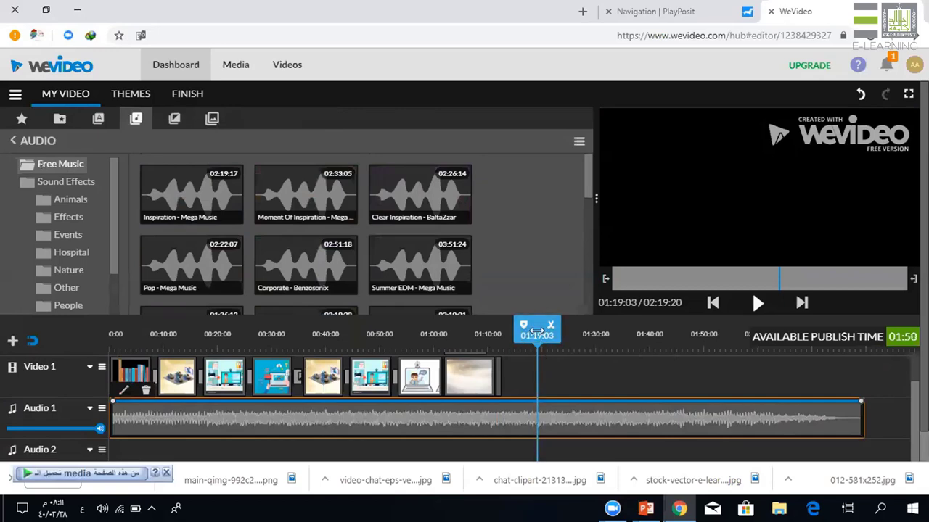
pyautogui.click(533, 381)
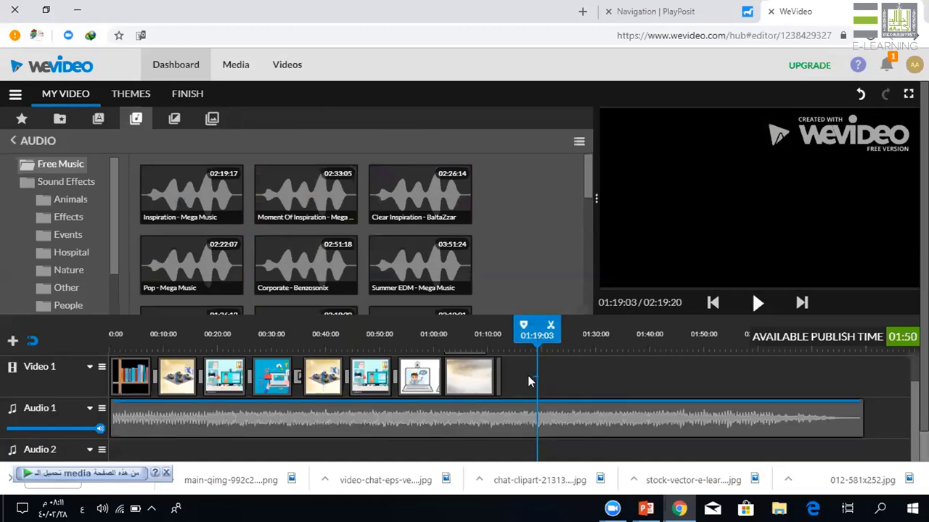
pyautogui.moveTo(537, 334); pyautogui.dragTo(499, 333)
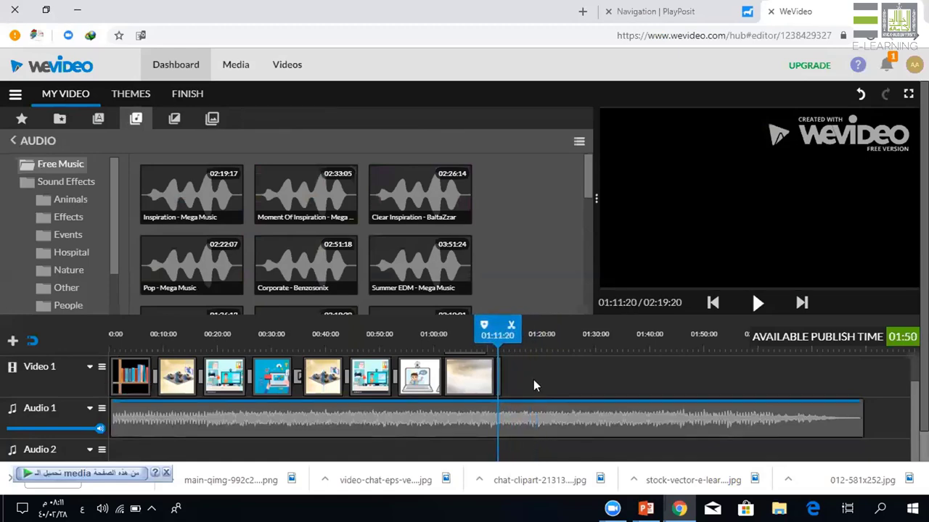
pyautogui.click(533, 412)
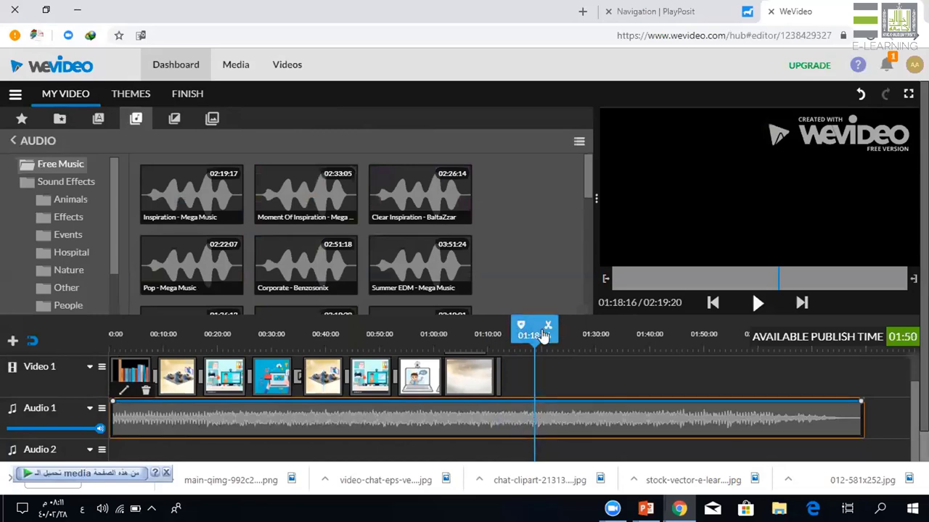
pyautogui.press('Delete')
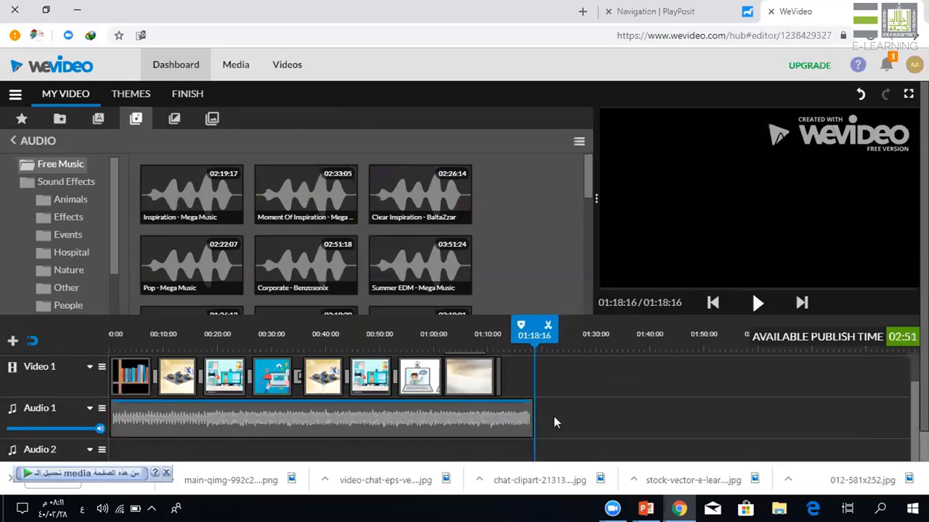
# Place the weather sound effect Antarctic whiteout at the start of Audio 2, and select the music clip on Audio 1.
pyautogui.click(222, 427)
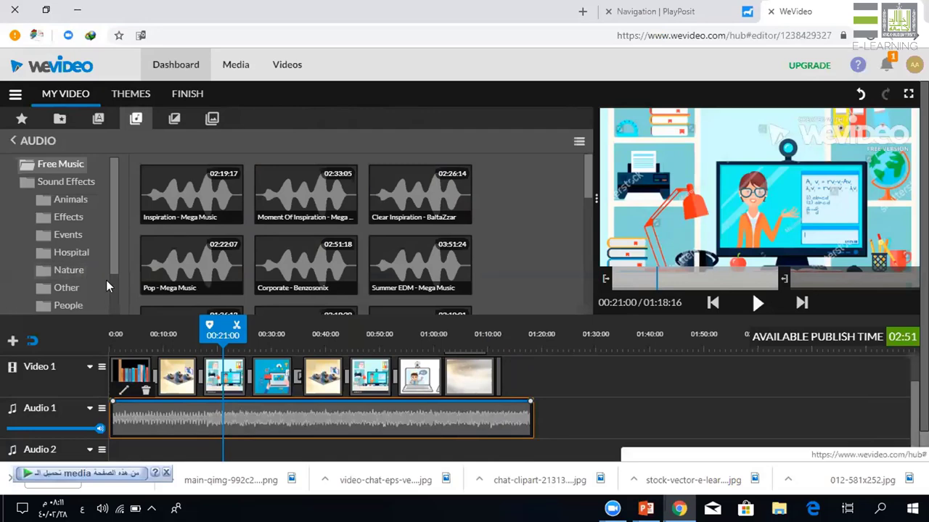
pyautogui.scroll(-2, 109, 290)
pyautogui.click(73, 286)
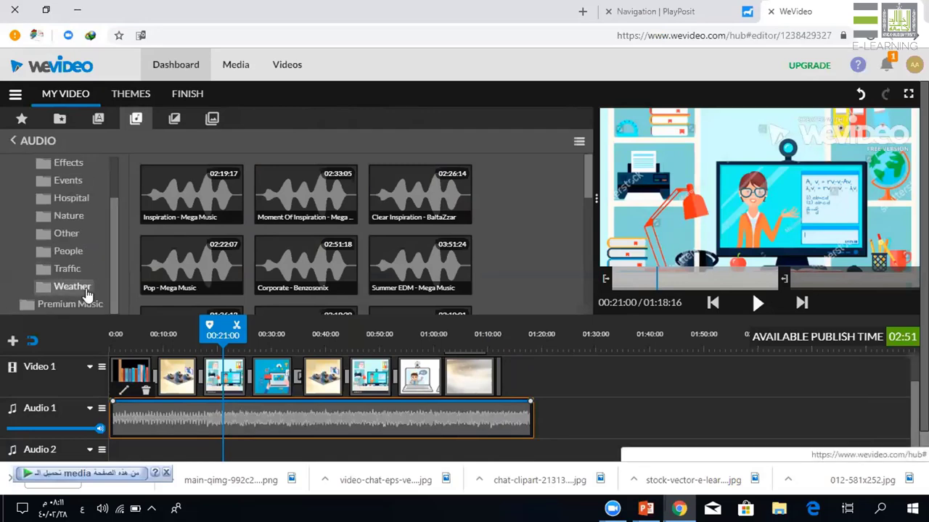
pyautogui.click(290, 203)
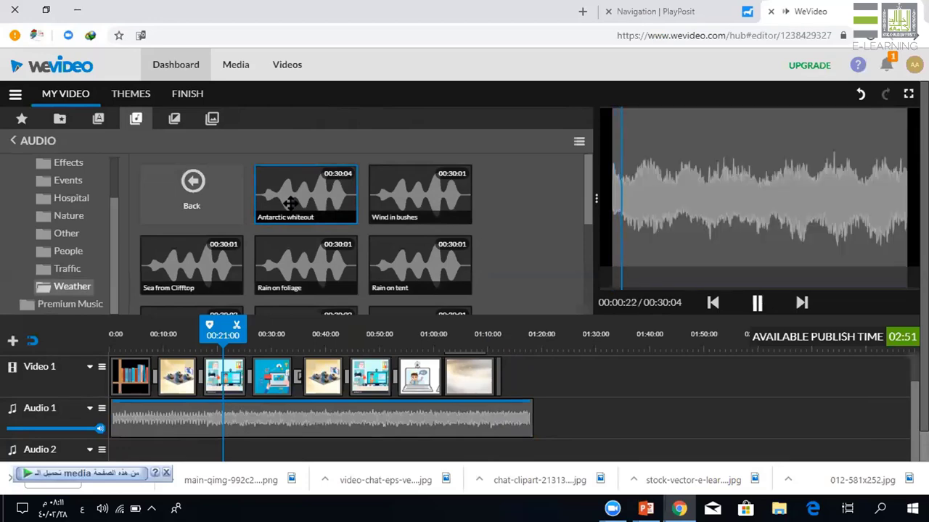
pyautogui.moveTo(290, 203); pyautogui.dragTo(116, 447)
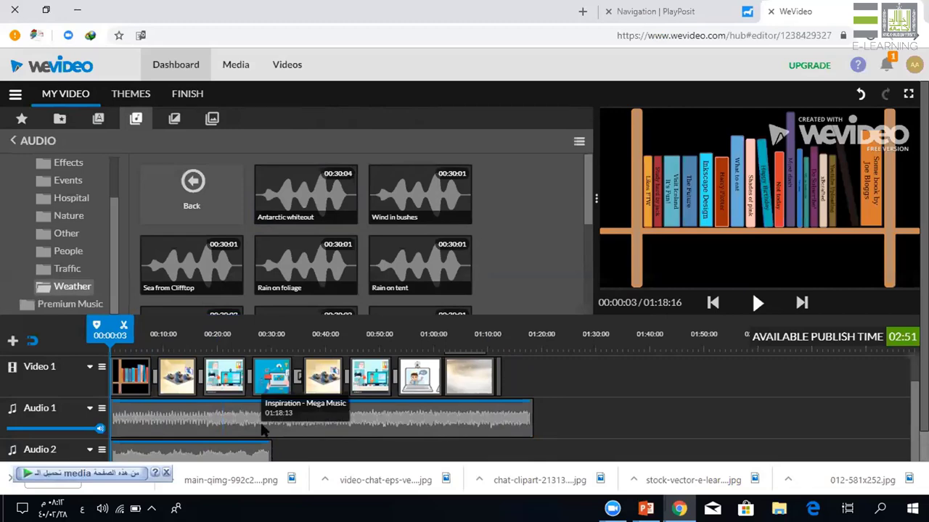
pyautogui.click(261, 419)
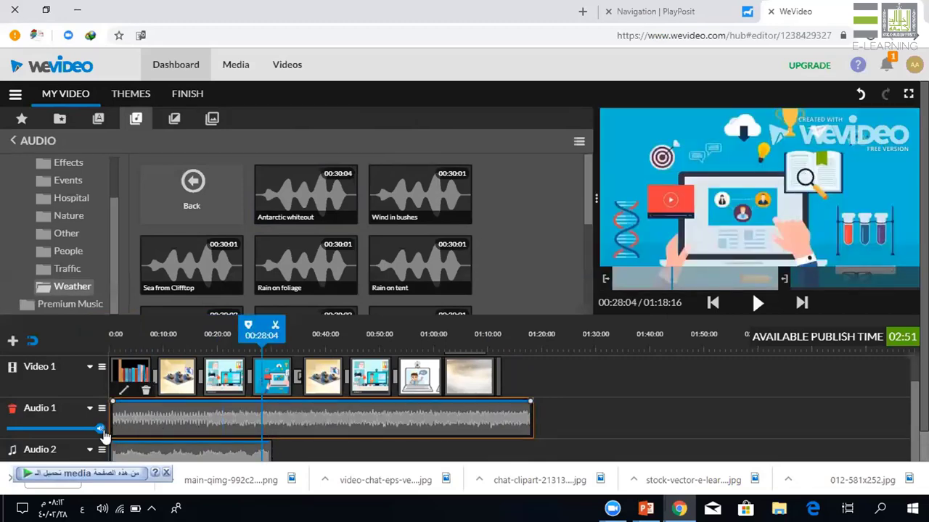
# Set the Audio 1 track volume to about two thirds and the Audio 2 track volume to about one third.
pyautogui.moveTo(100, 429)
pyautogui.mouseDown()
pyautogui.moveTo(58, 432)
pyautogui.moveTo(107, 434)
pyautogui.mouseUp()
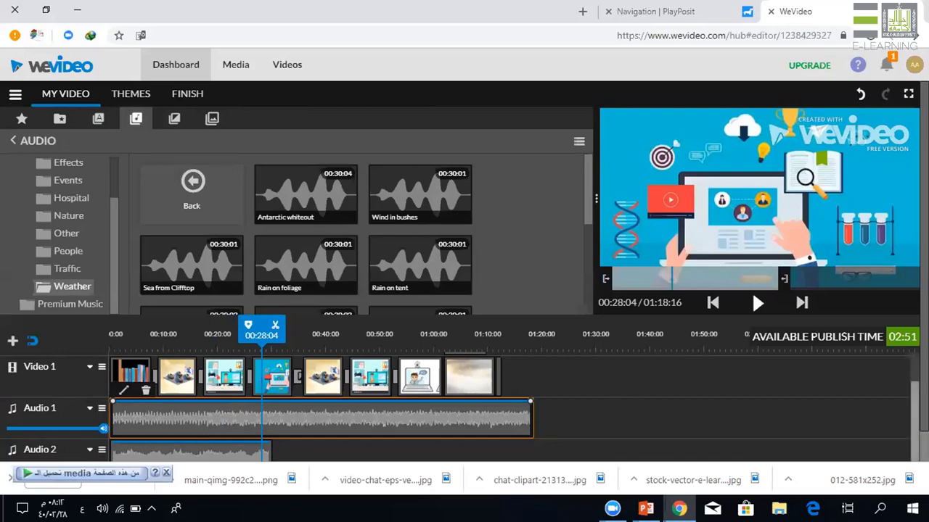
pyautogui.scroll(-1, 464, 271)
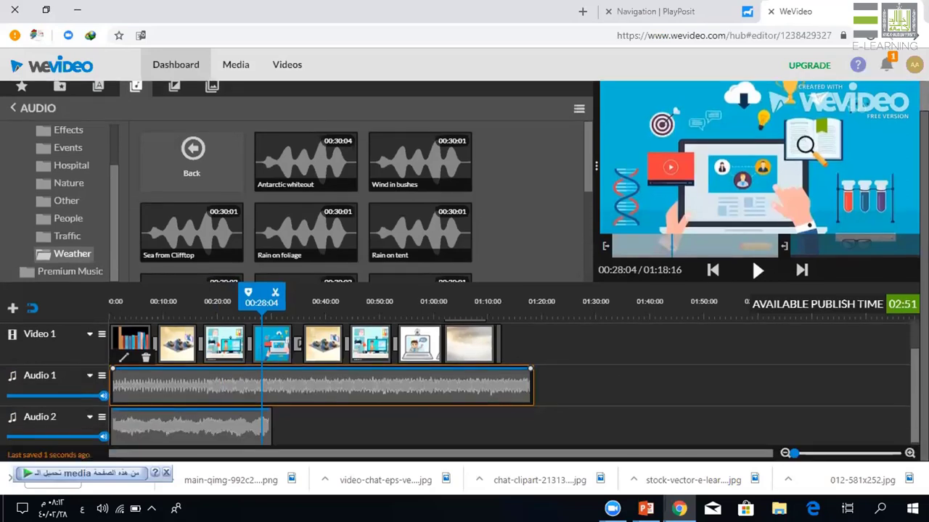
pyautogui.click(198, 429)
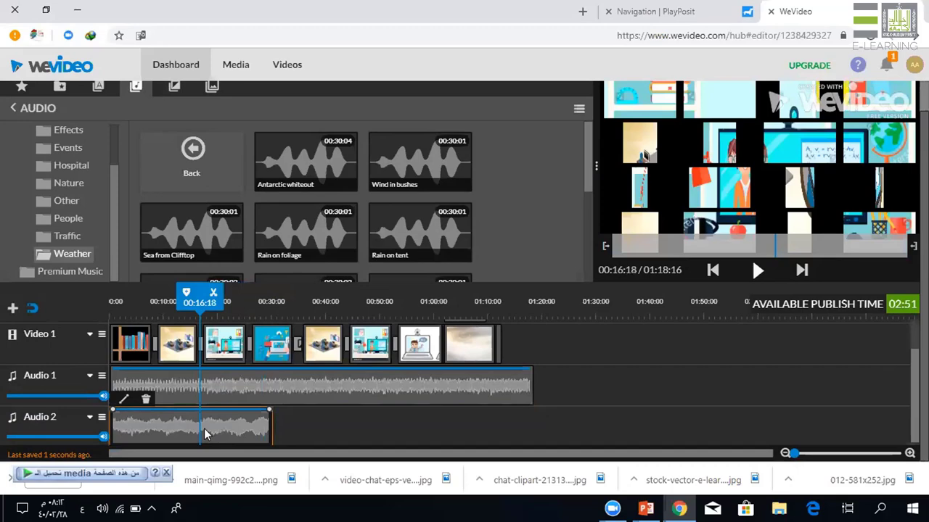
pyautogui.moveTo(104, 437)
pyautogui.moveTo(103, 437); pyautogui.dragTo(25, 439)
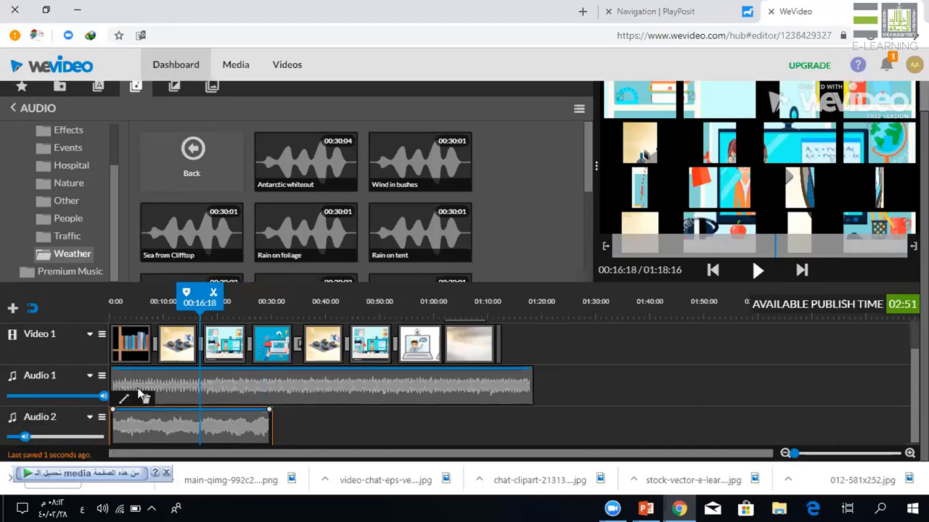
pyautogui.click(137, 388)
pyautogui.moveTo(105, 396); pyautogui.dragTo(73, 398)
pyautogui.moveTo(27, 438); pyautogui.dragTo(41, 439)
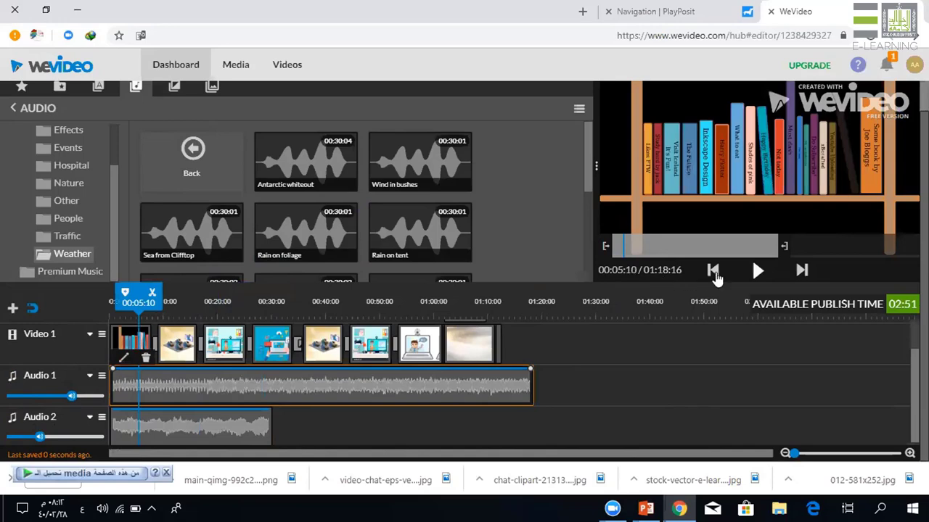
# Play the mix from the start, lower the Audio 2 volume to about 15 percent, and replay the opening.
pyautogui.click(713, 271)
pyautogui.click(757, 270)
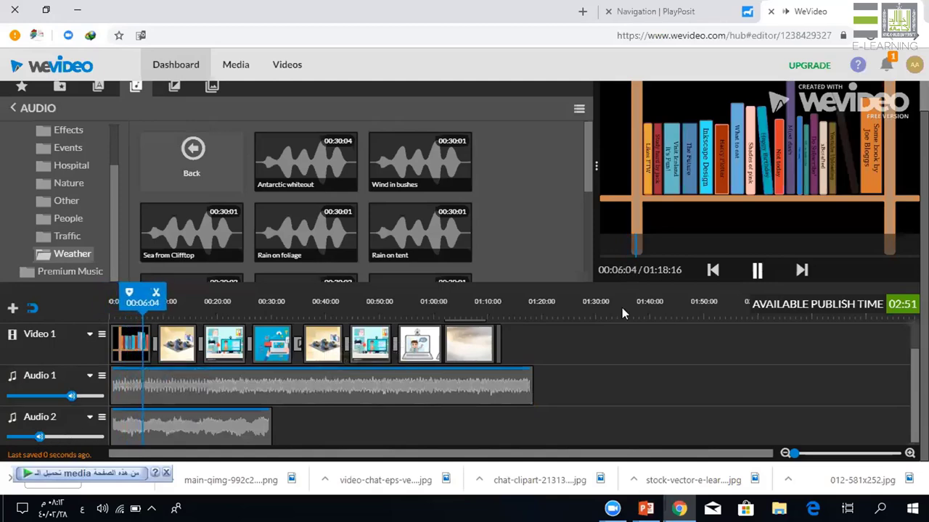
pyautogui.click(757, 270)
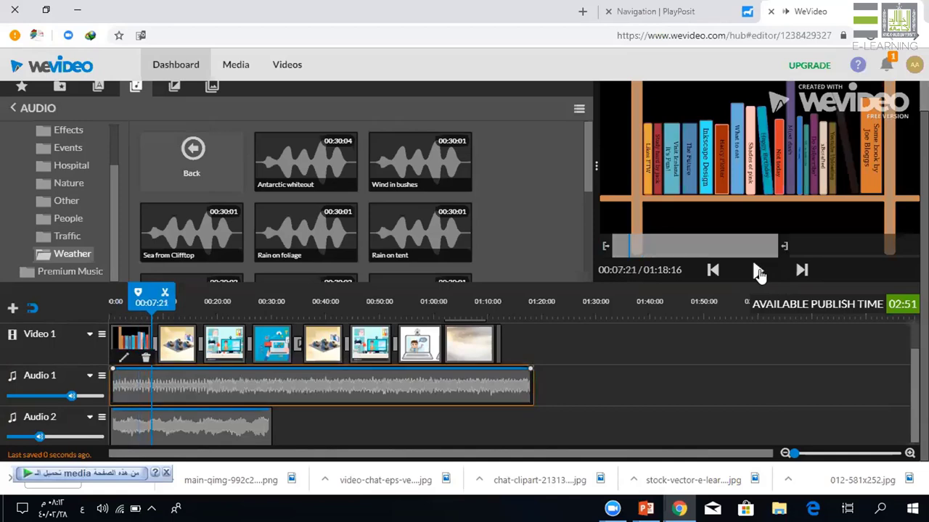
pyautogui.moveTo(39, 437); pyautogui.dragTo(22, 437)
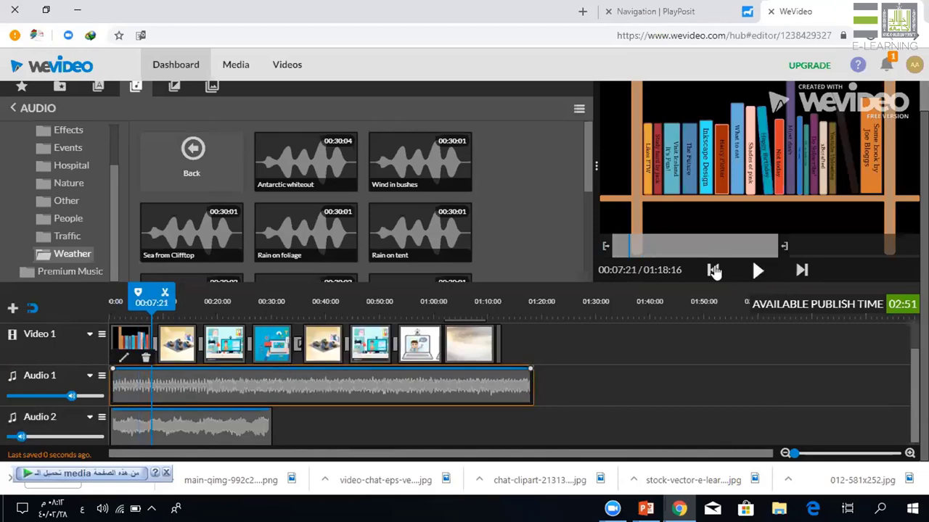
pyautogui.click(713, 270)
pyautogui.click(757, 270)
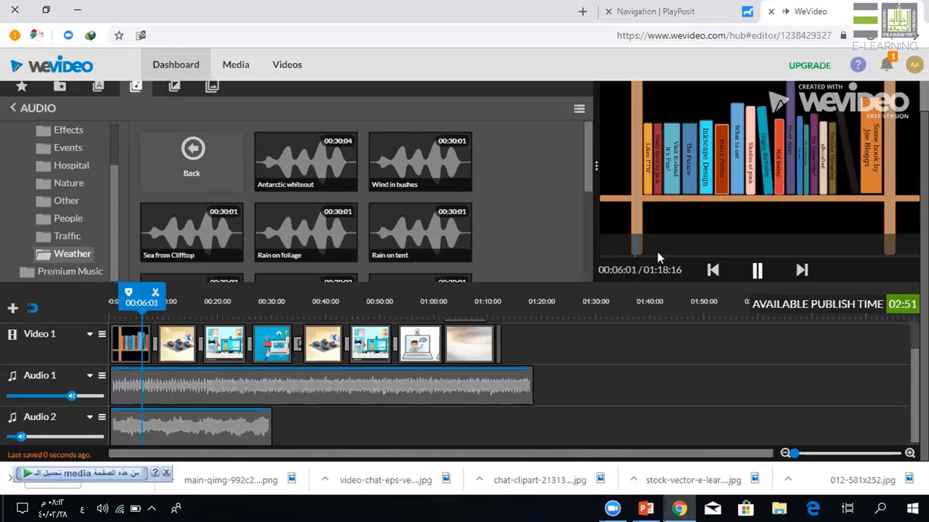
pyautogui.click(757, 270)
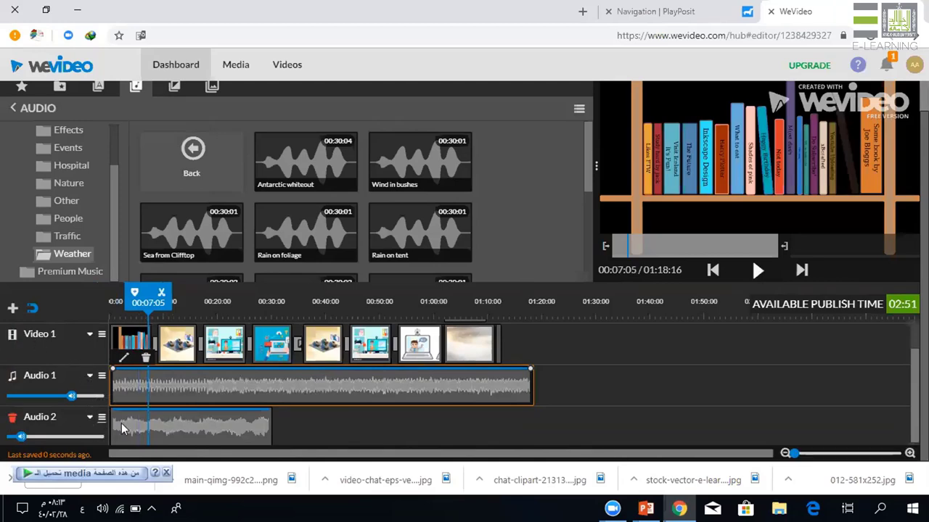
pyautogui.moveTo(22, 439)
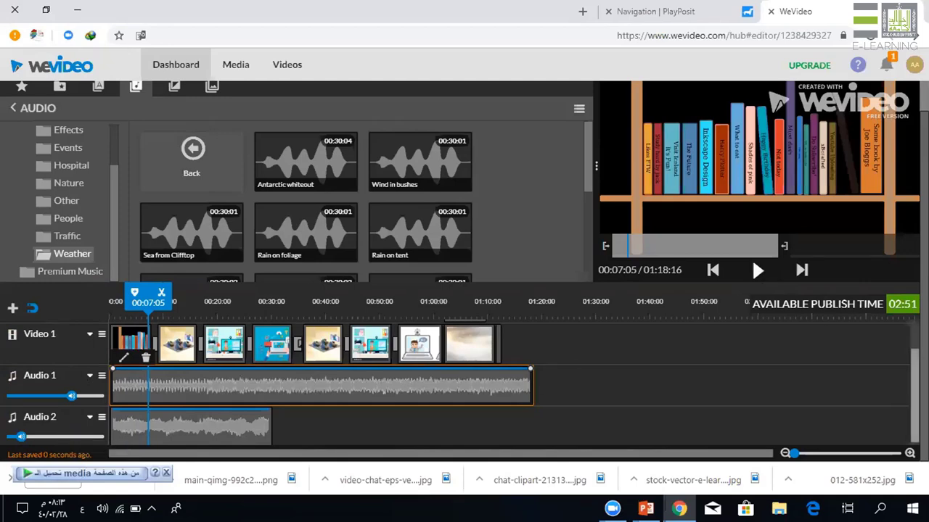
pyautogui.scroll(2, 910, 356)
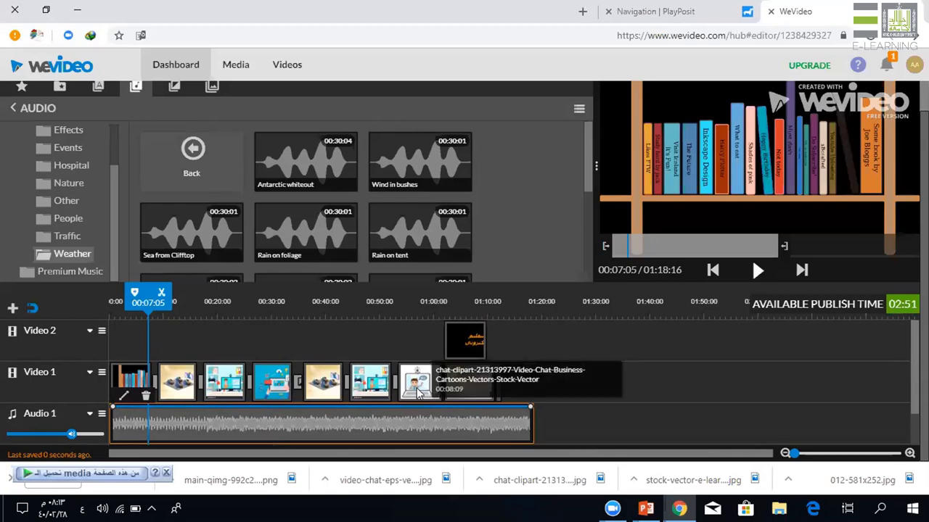
pyautogui.doubleClick(376, 382)
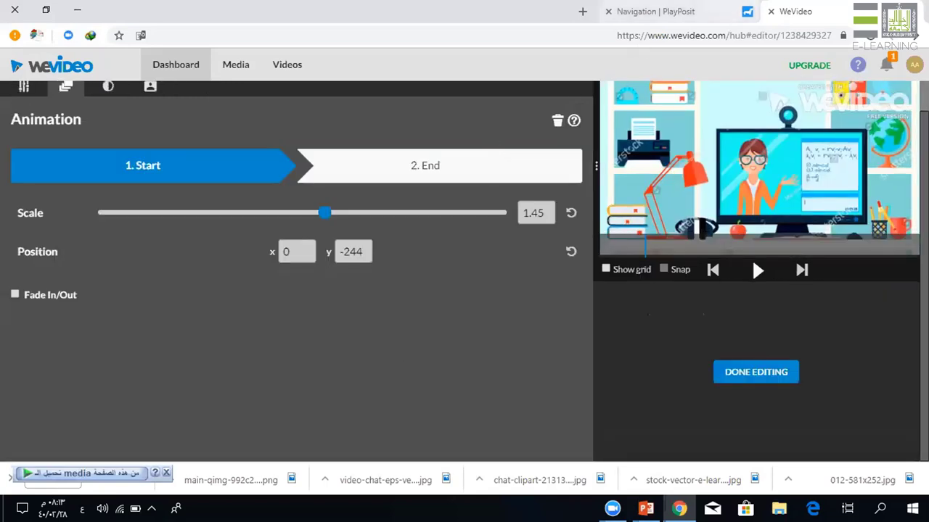
pyautogui.click(742, 372)
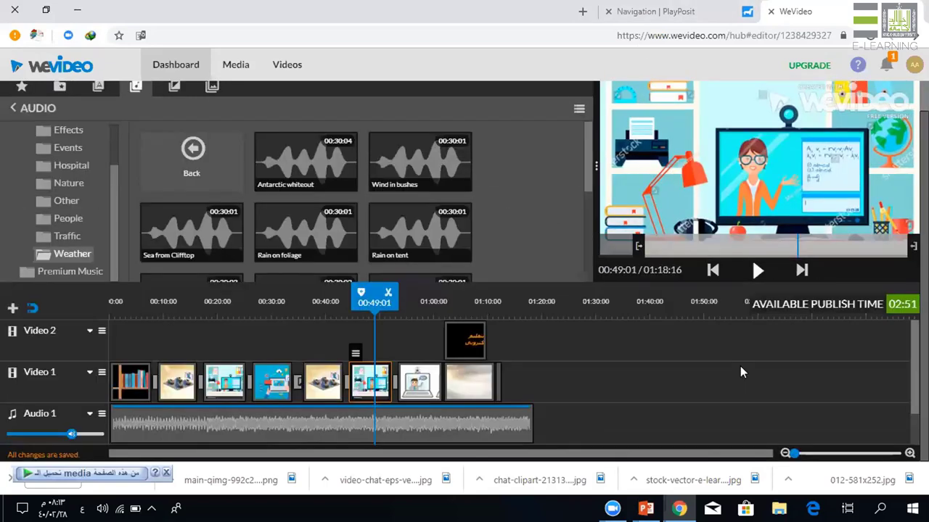
# Set the laptop chat image's start animation frame to scale 0.86 at position x -186, y -189.
pyautogui.doubleClick(412, 384)
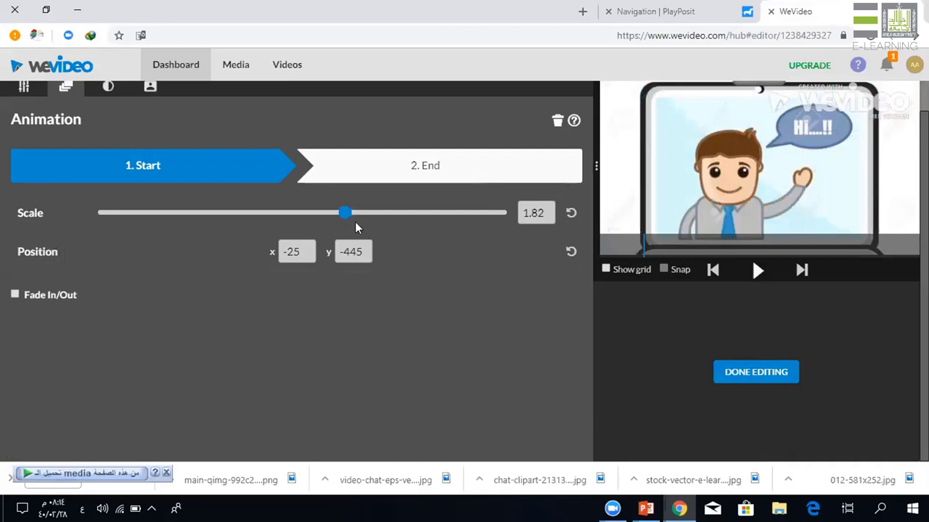
pyautogui.moveTo(346, 217); pyautogui.dragTo(312, 218)
pyautogui.moveTo(723, 170); pyautogui.dragTo(671, 193)
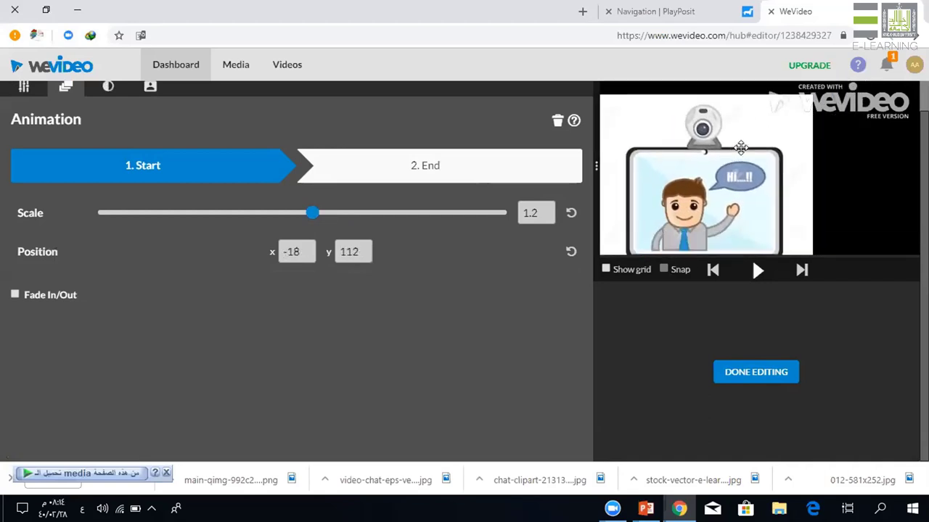
pyautogui.moveTo(785, 112)
pyautogui.mouseDown()
pyautogui.moveTo(812, 96)
pyautogui.moveTo(802, 110)
pyautogui.moveTo(805, 102)
pyautogui.moveTo(732, 120)
pyautogui.moveTo(786, 97)
pyautogui.moveTo(798, 101)
pyautogui.mouseUp()
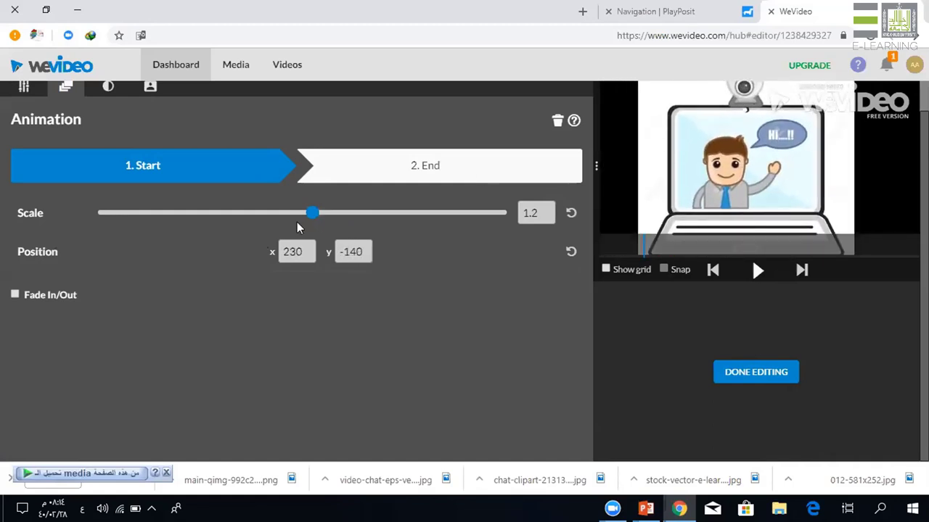
pyautogui.moveTo(311, 213); pyautogui.dragTo(273, 219)
pyautogui.moveTo(696, 189); pyautogui.dragTo(614, 140)
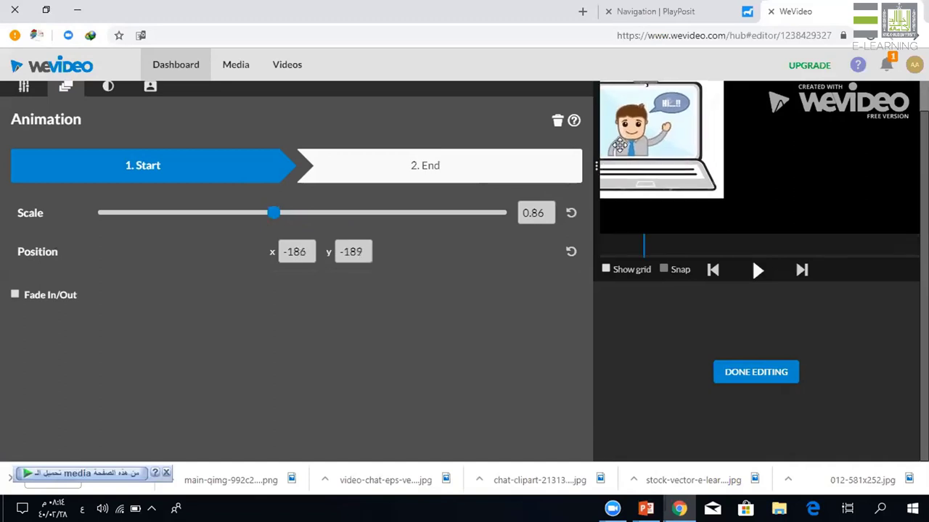
# Set the laptop chat image's end animation frame to scale 1.44 at position x 378, y -86, and finish editing.
pyautogui.click(486, 176)
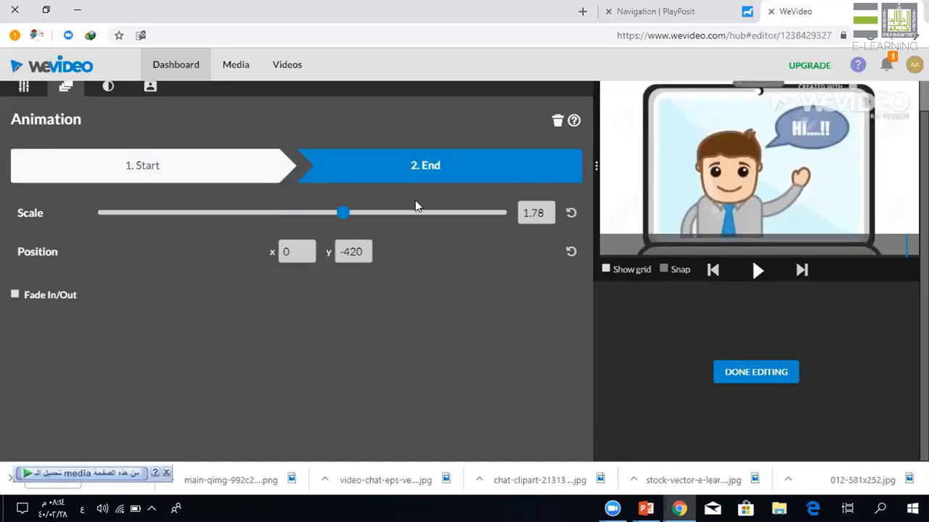
pyautogui.moveTo(345, 215); pyautogui.dragTo(338, 215)
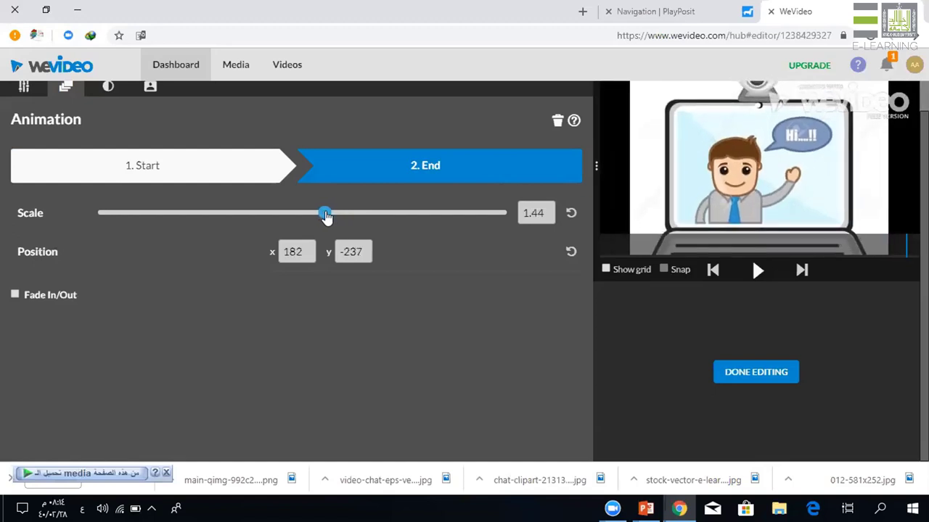
pyautogui.moveTo(696, 149); pyautogui.dragTo(728, 175)
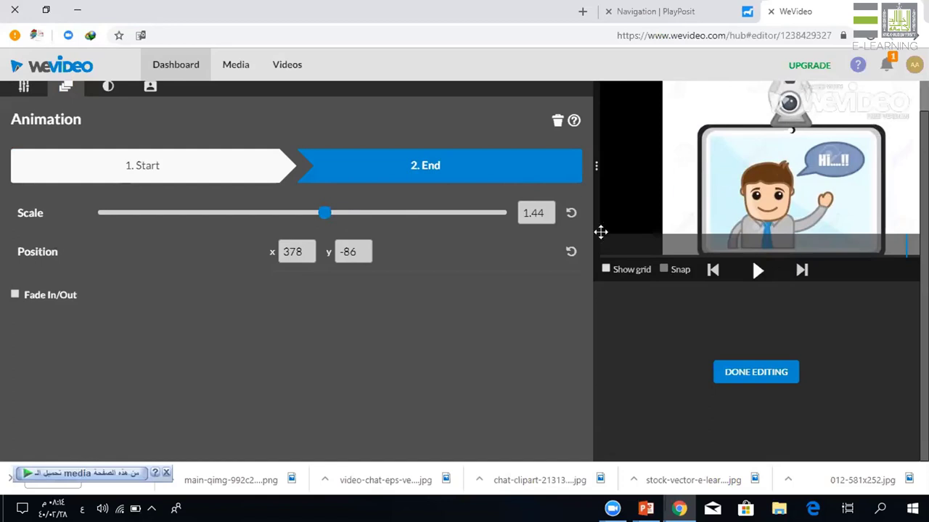
pyautogui.click(721, 376)
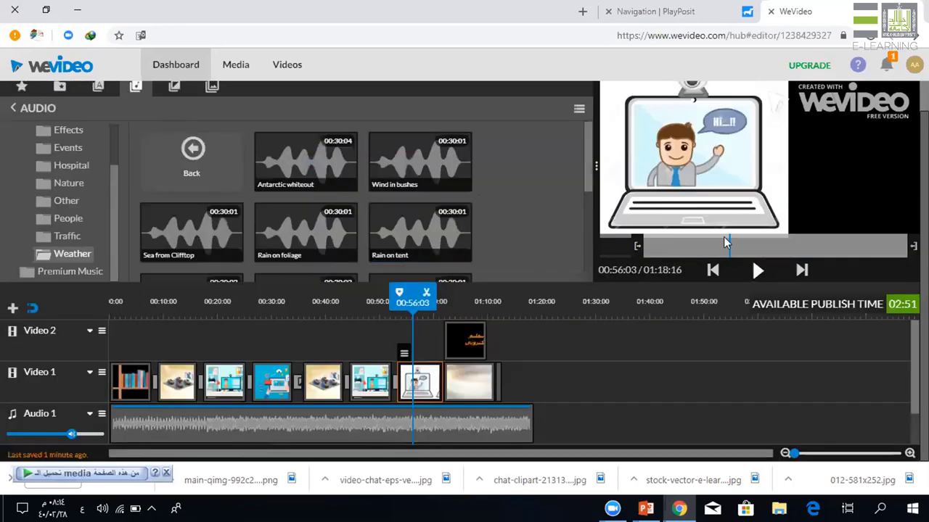
# Delete the music clip from Audio 1 and play back the animated laptop chat image from its beginning.
pyautogui.click(429, 429)
pyautogui.press('Delete')
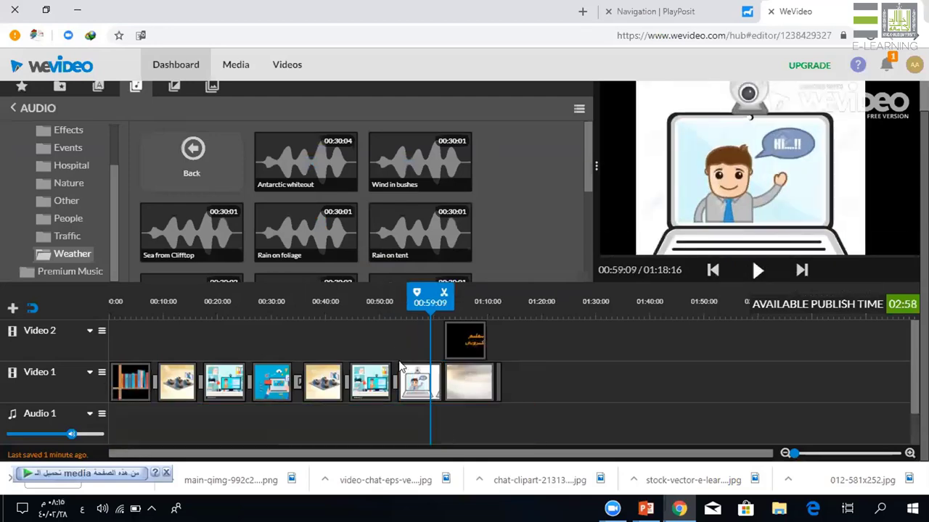
pyautogui.moveTo(431, 301); pyautogui.dragTo(398, 301)
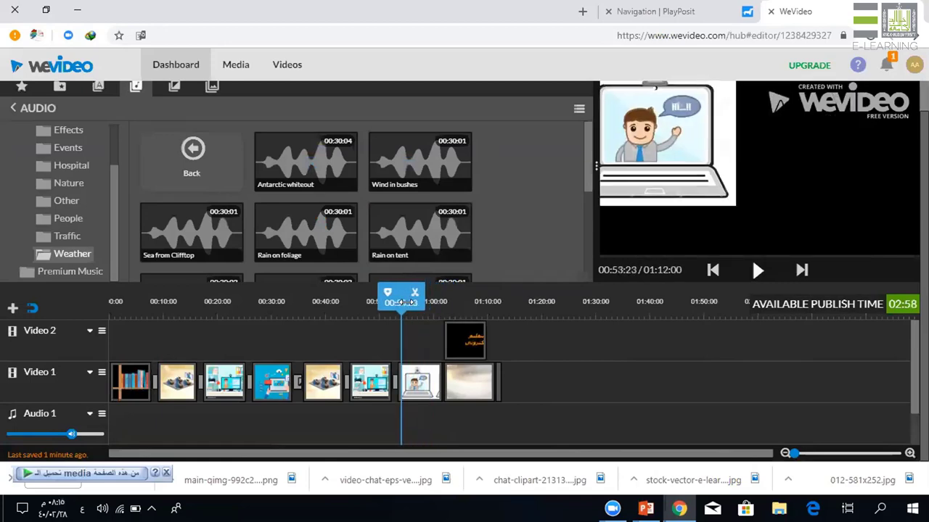
pyautogui.click(757, 272)
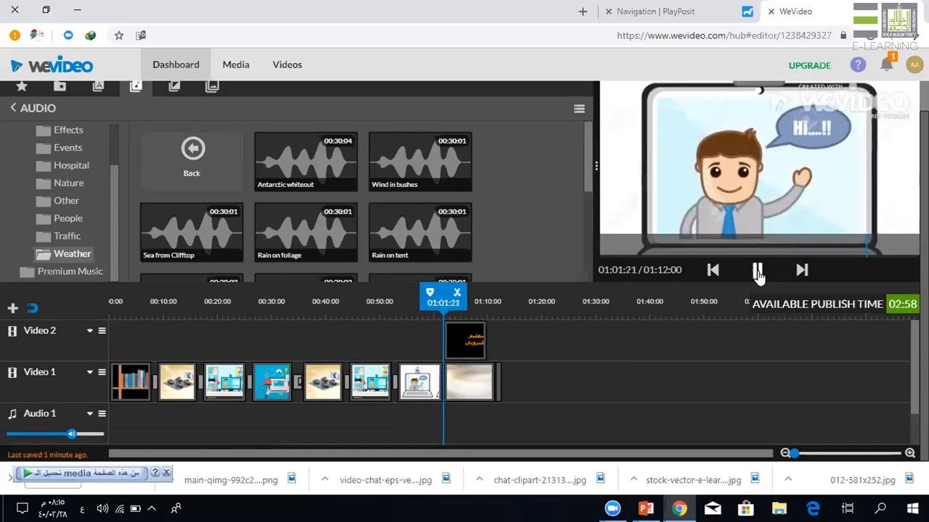
pyautogui.click(757, 271)
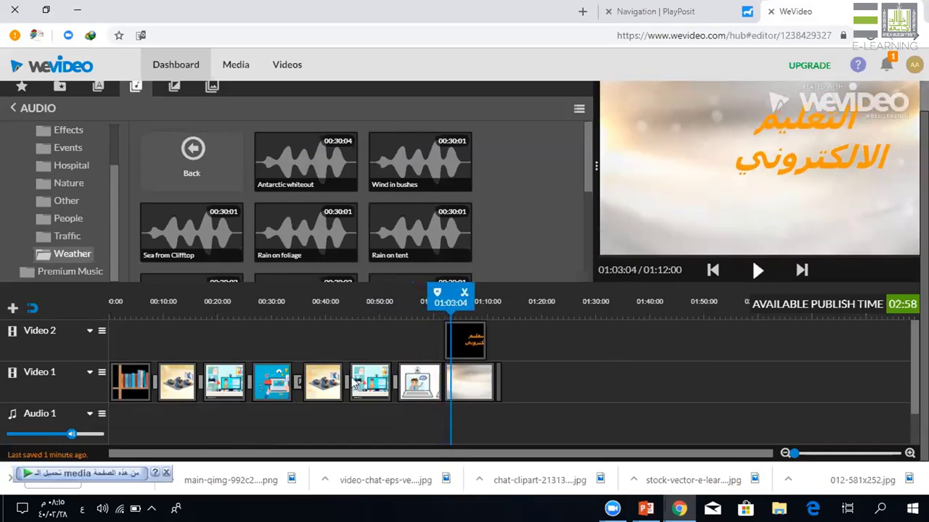
# Adjust the laptop chat image's color to brightness -28 and contrast -20.
pyautogui.click(415, 395)
pyautogui.doubleClick(415, 394)
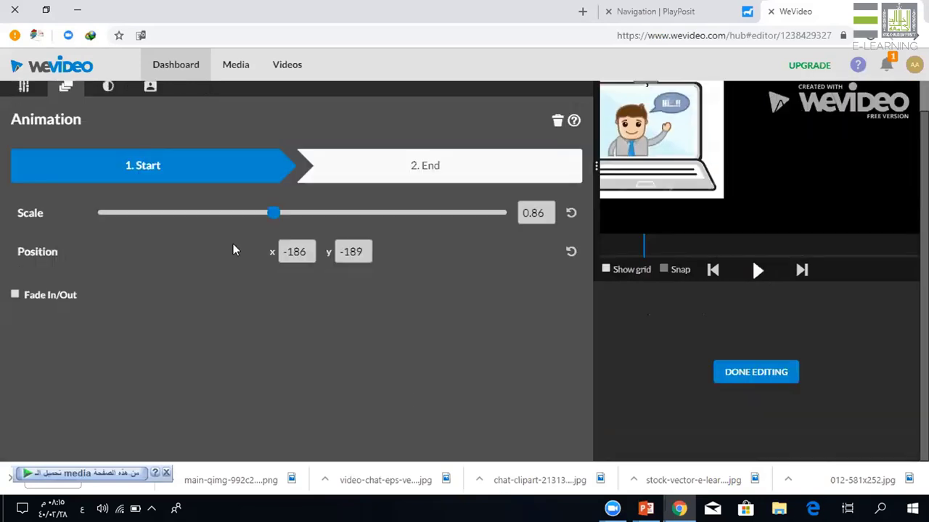
pyautogui.click(110, 89)
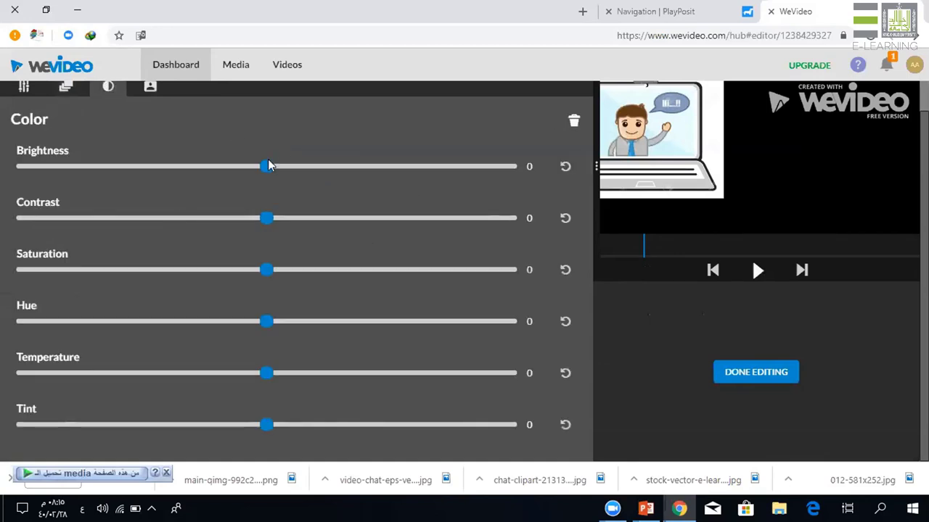
pyautogui.click(197, 166)
pyautogui.click(171, 217)
pyautogui.click(217, 218)
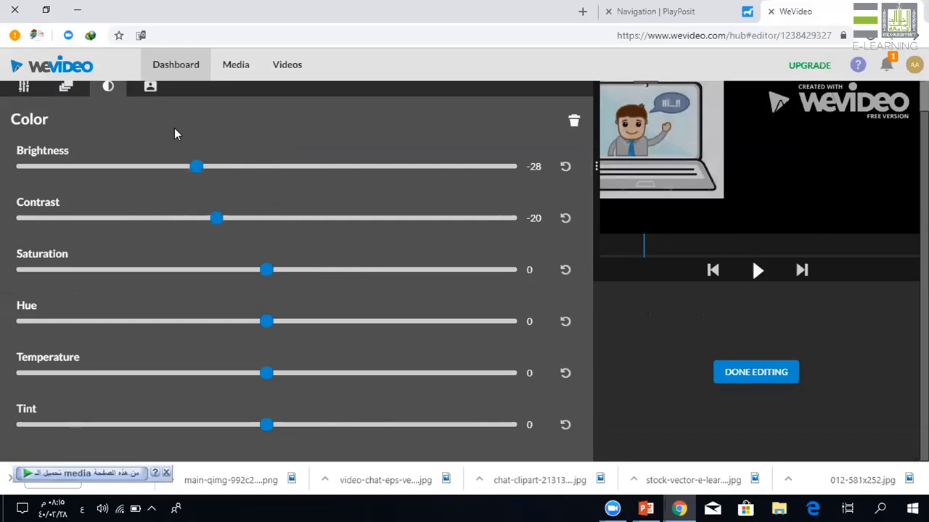
# Try rotating the laptop chat image in both directions and flipping it vertically and horizontally, then return it upright.
pyautogui.click(25, 89)
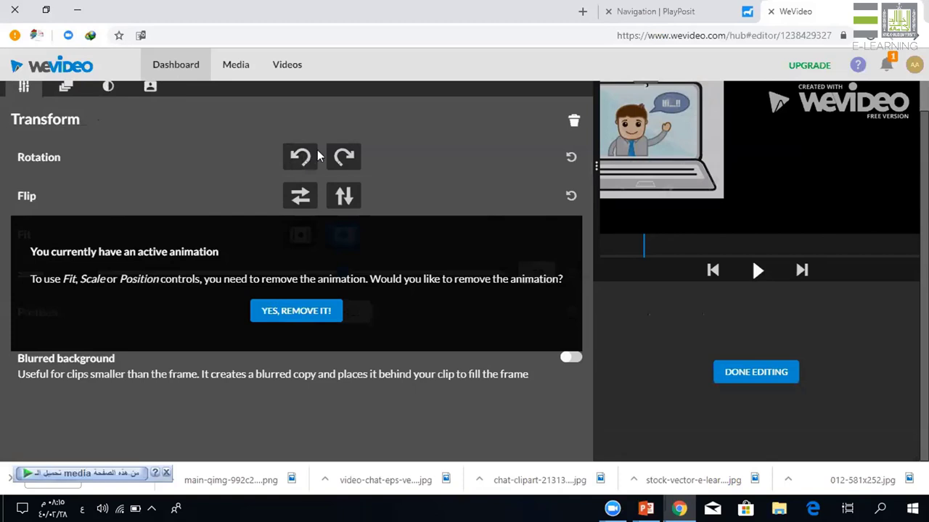
pyautogui.click(346, 156)
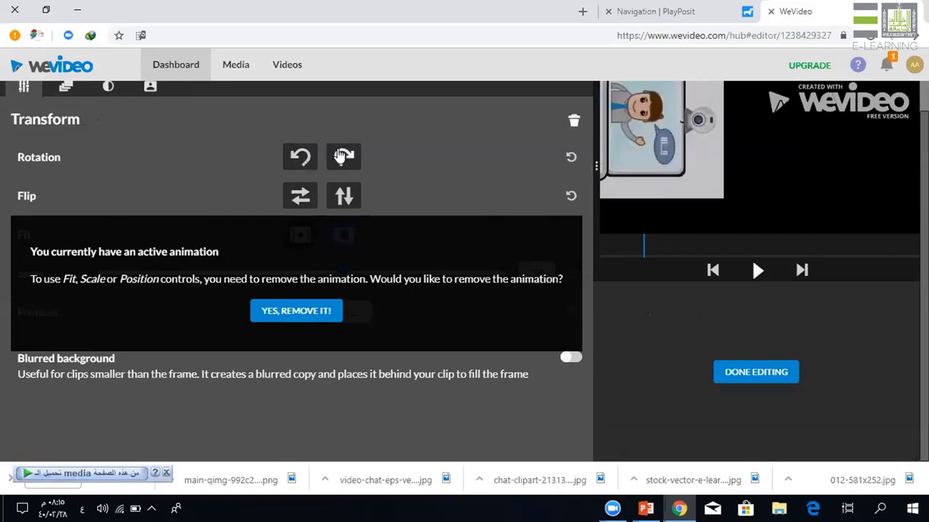
pyautogui.click(306, 157)
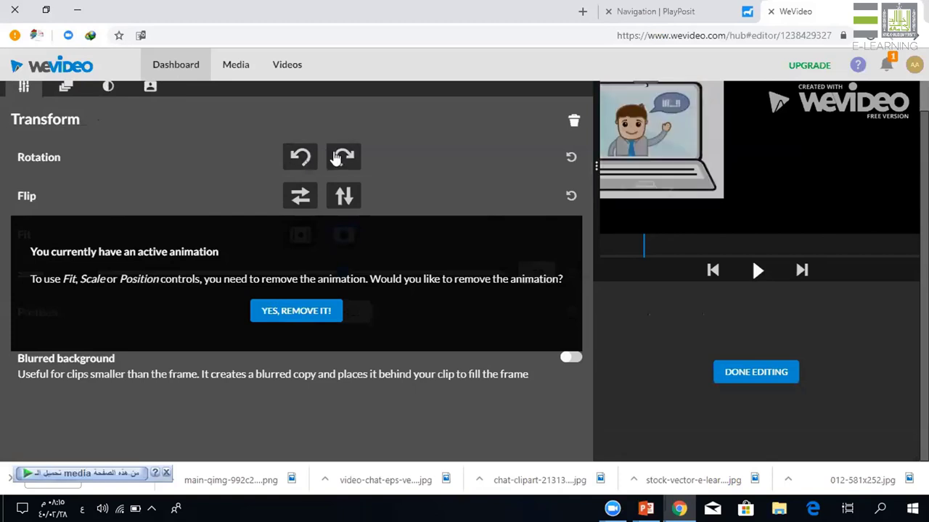
pyautogui.click(341, 158)
pyautogui.click(344, 203)
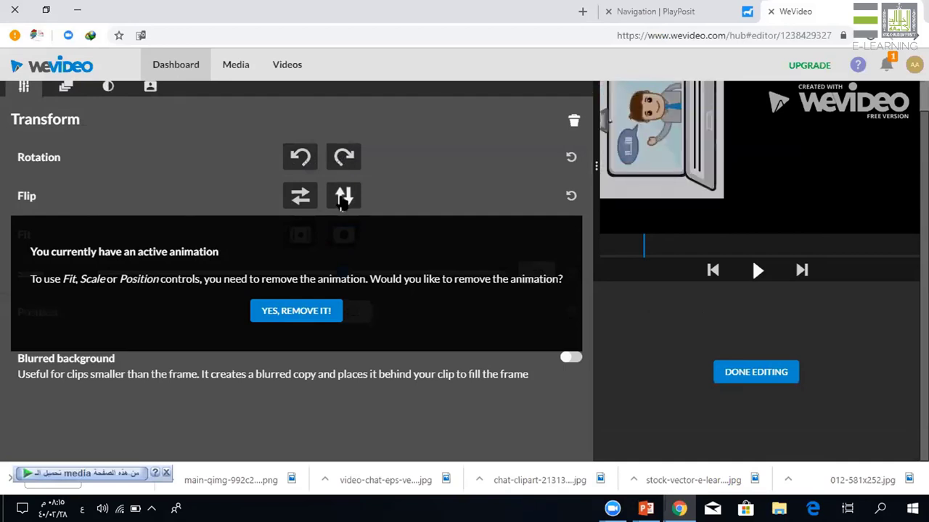
pyautogui.click(303, 196)
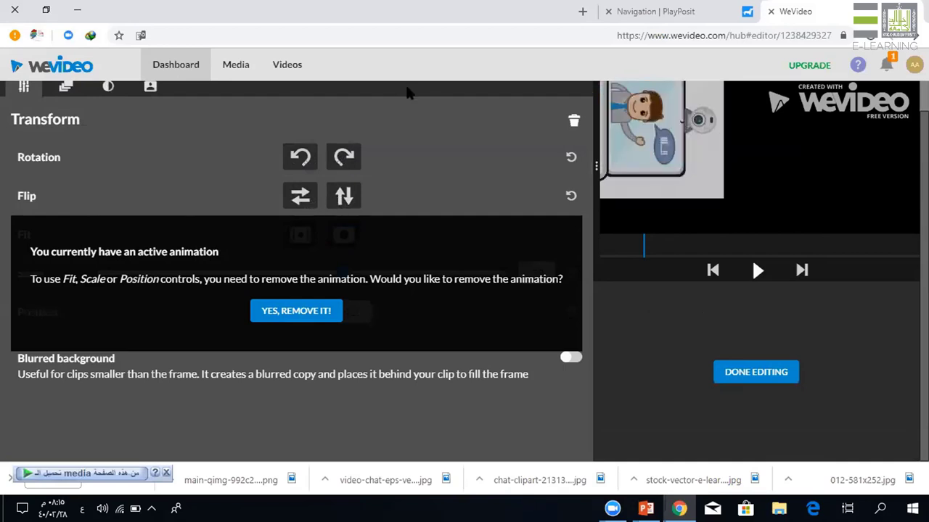
pyautogui.click(360, 157)
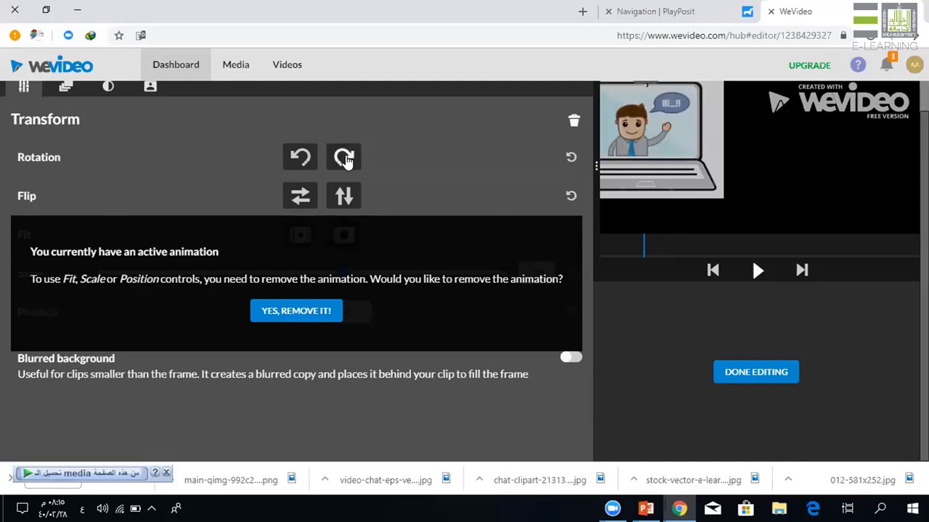
# Finish editing the laptop chat image and select the distance-teacher image just before it on Video 1.
pyautogui.click(754, 372)
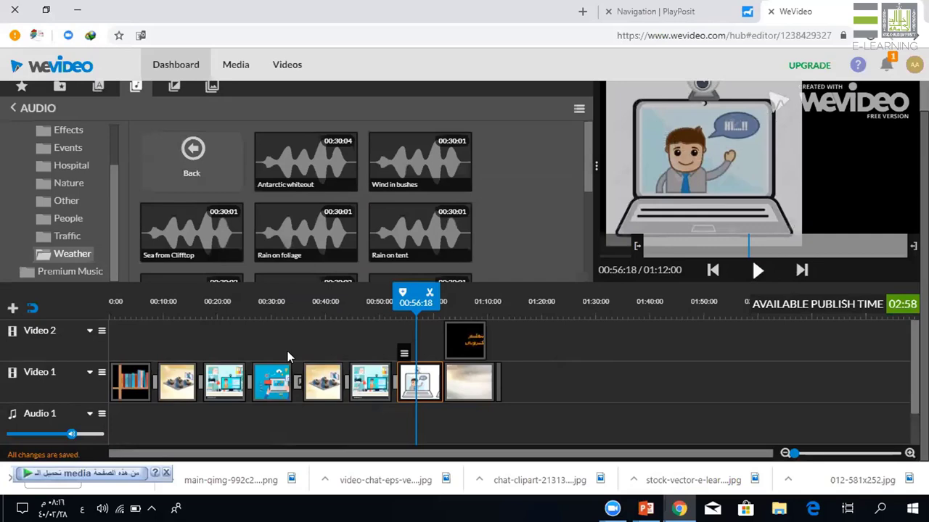
pyautogui.moveTo(404, 355)
pyautogui.click(358, 367)
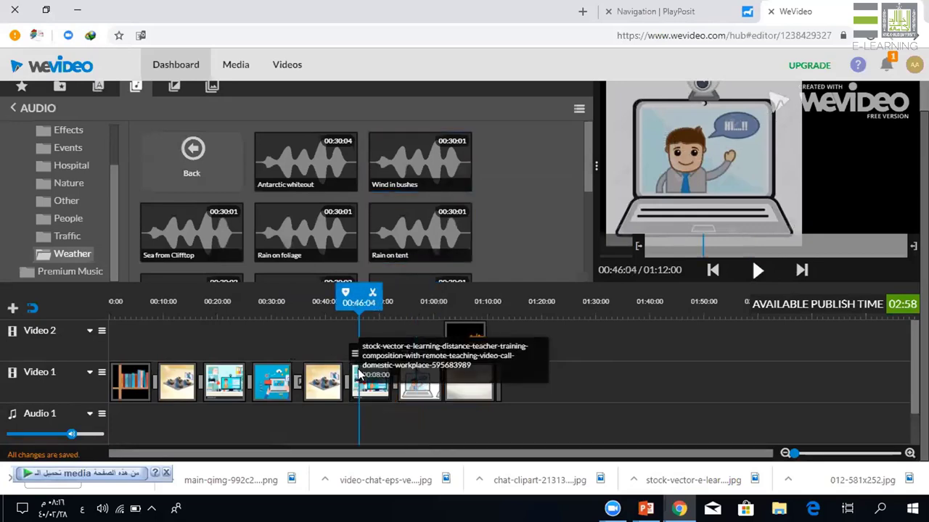
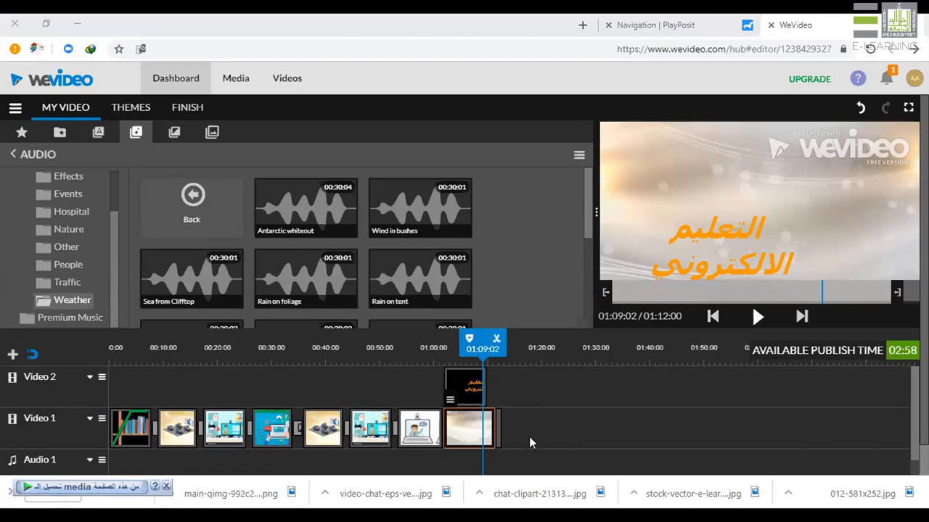
# Set the bookshelf image's video fade-in to 5 seconds.
pyautogui.click(125, 424)
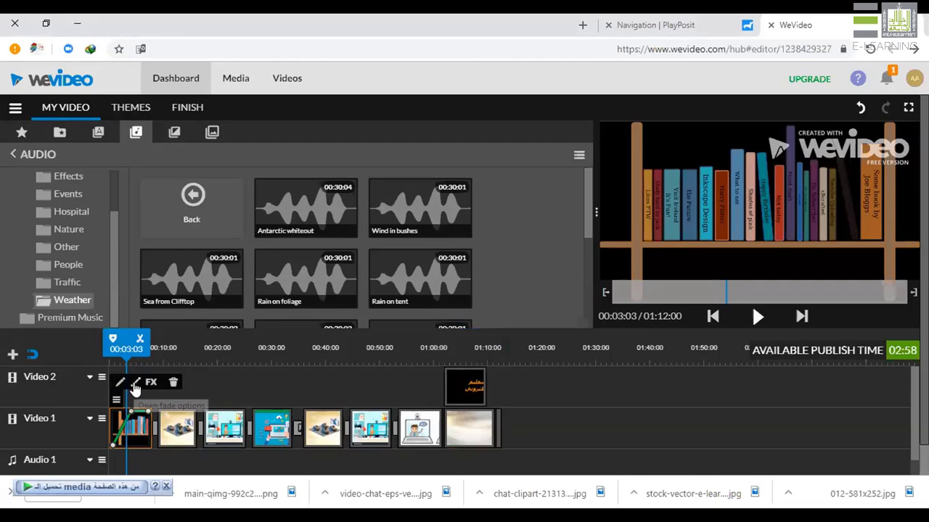
pyautogui.click(135, 384)
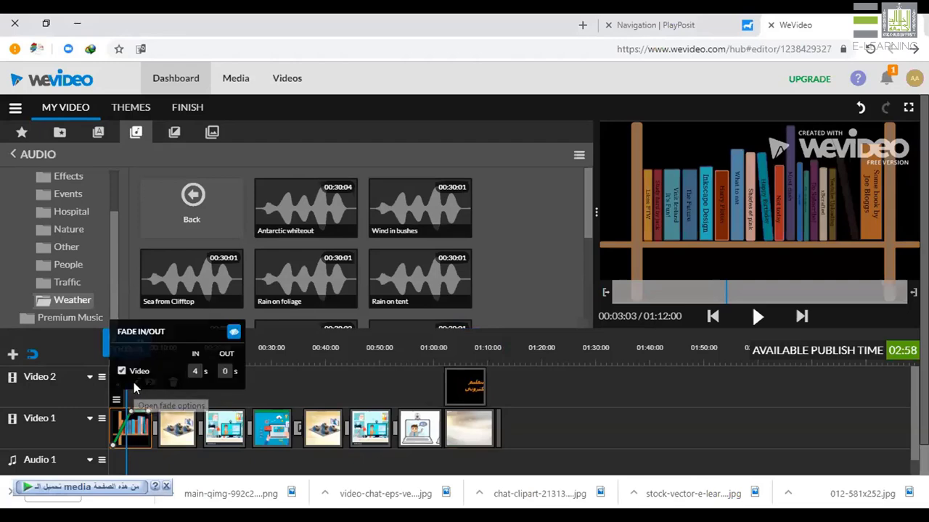
pyautogui.click(194, 371)
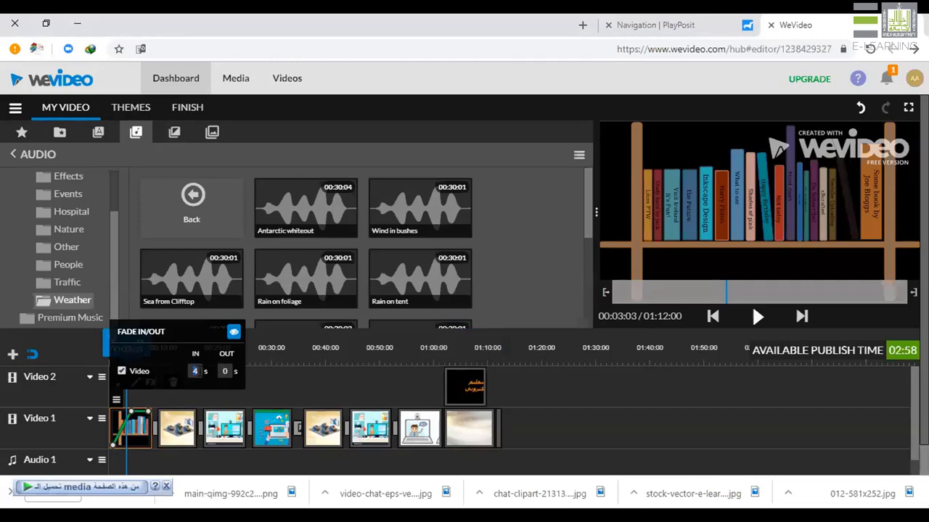
pyautogui.write('5')
pyautogui.click(246, 372)
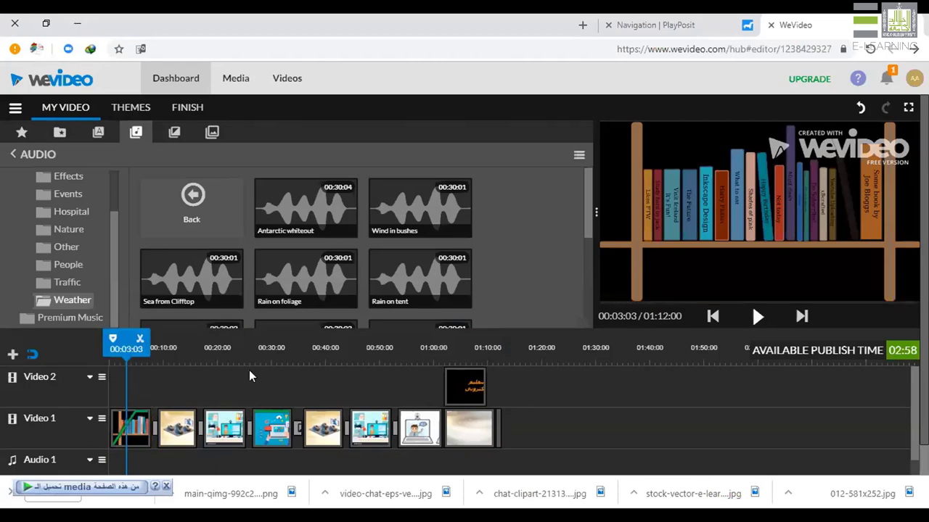
# Delete the closing background clip from Video 1 and move the Arabic title on Video 2 above the fifth image.
pyautogui.click(473, 429)
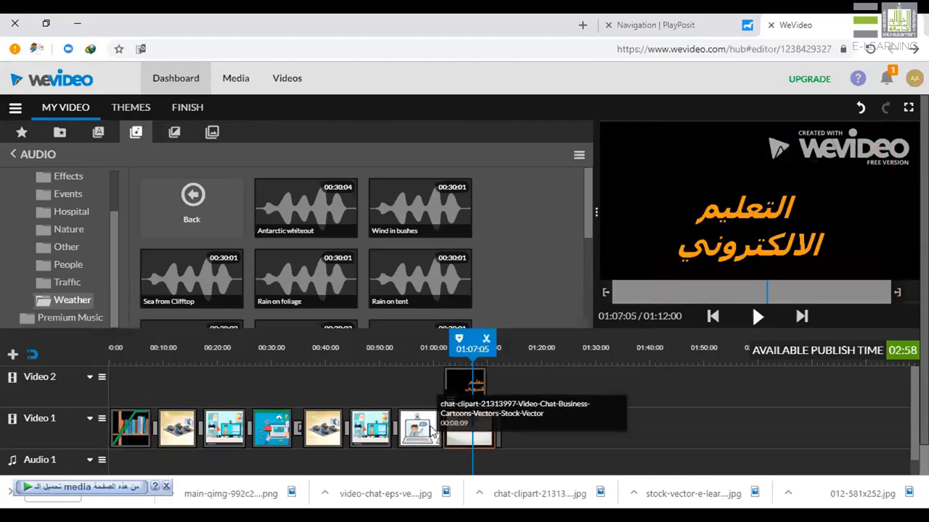
pyautogui.press('Delete')
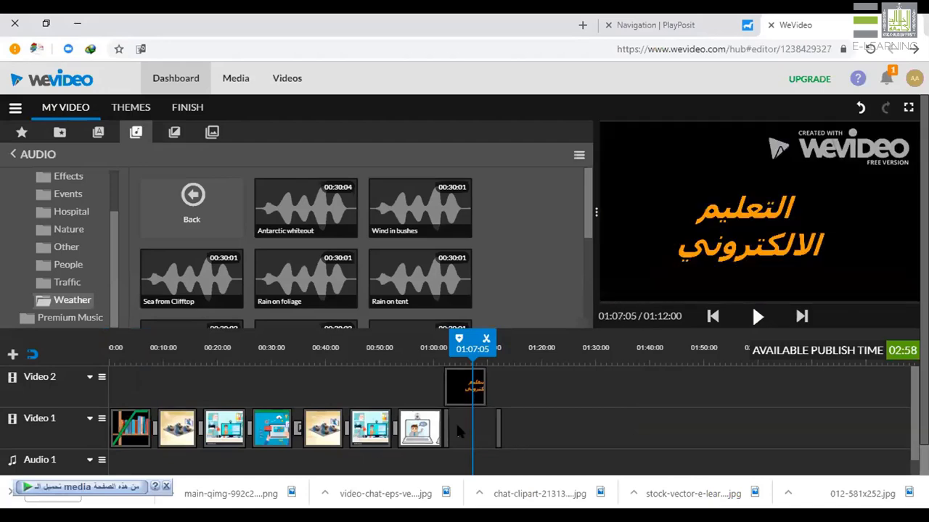
pyautogui.click(466, 391)
pyautogui.moveTo(449, 395); pyautogui.dragTo(313, 396)
# Set the laptop chat image's video fade-out to 1 second.
pyautogui.click(436, 436)
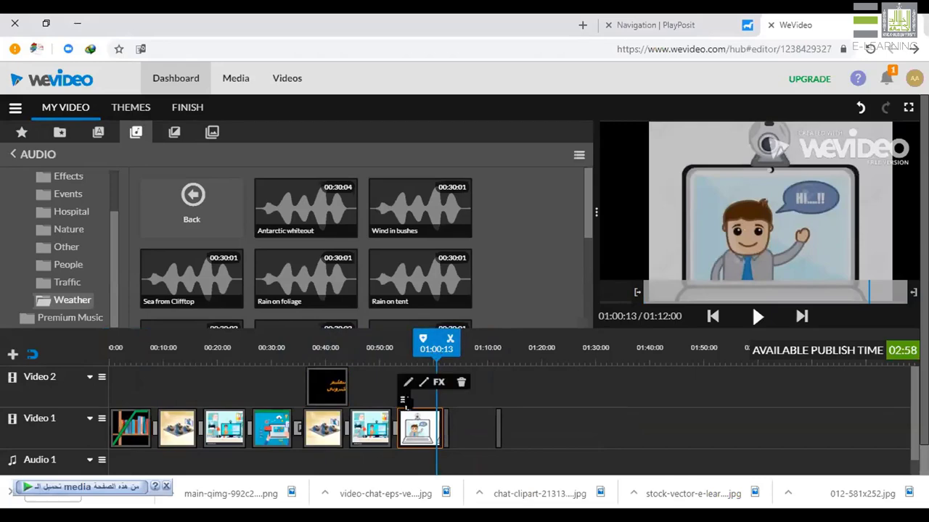
pyautogui.click(423, 383)
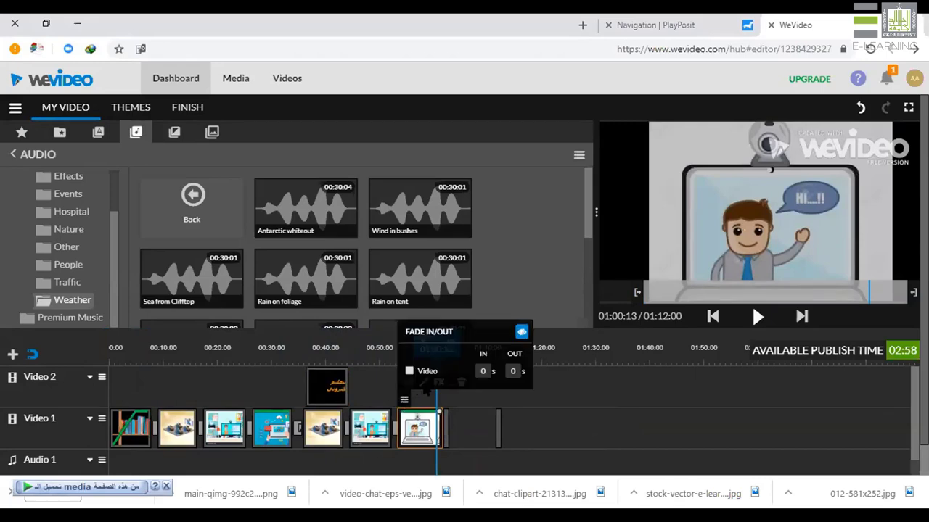
pyautogui.click(513, 370)
pyautogui.write('1')
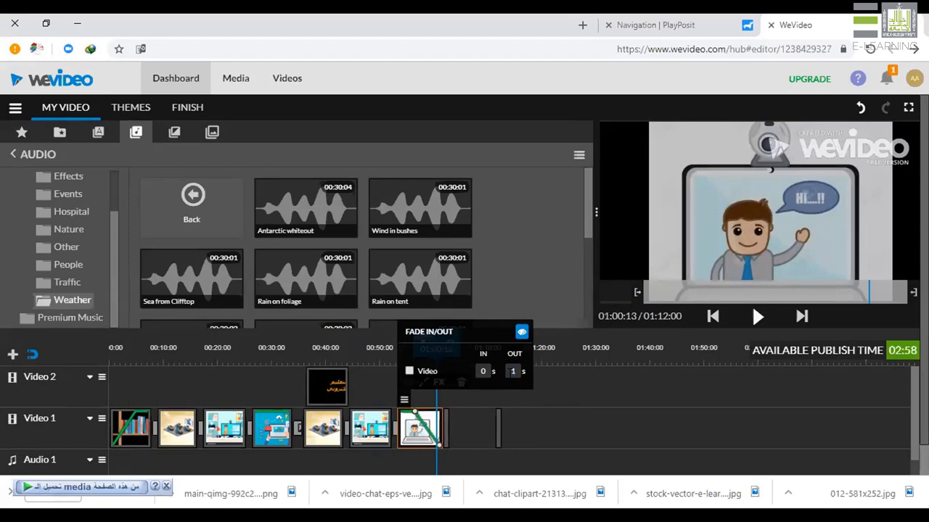
pyautogui.click(548, 392)
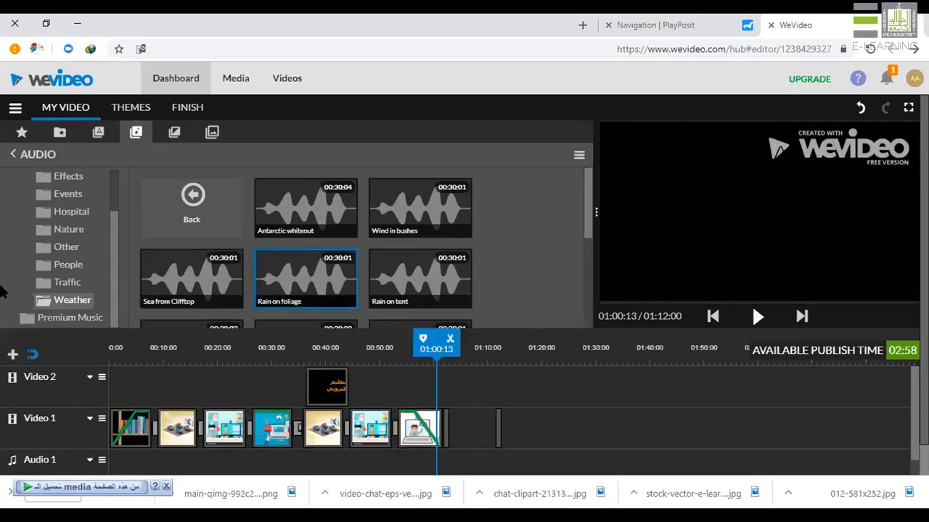
# Play the video from the beginning to check the bookshelf image's fade-in, and pause it.
pyautogui.moveTo(99, 379)
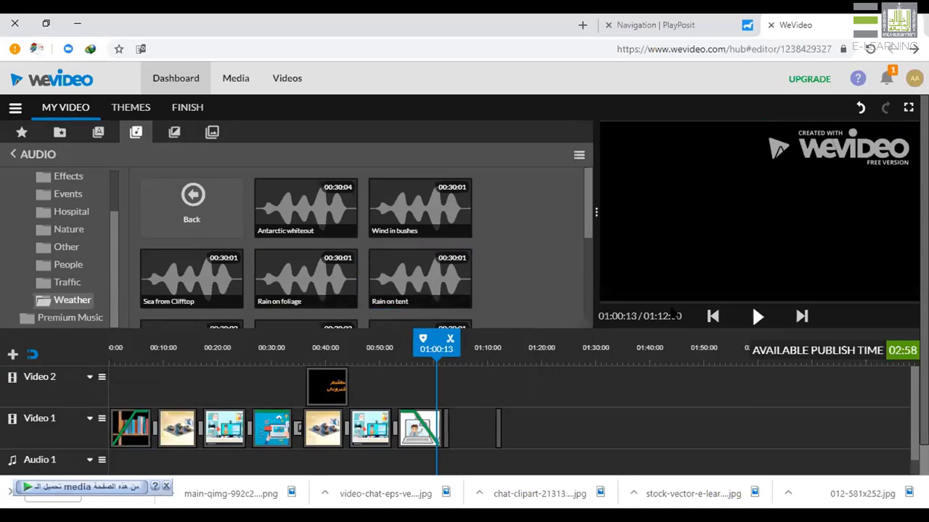
pyautogui.click(712, 316)
pyautogui.click(758, 318)
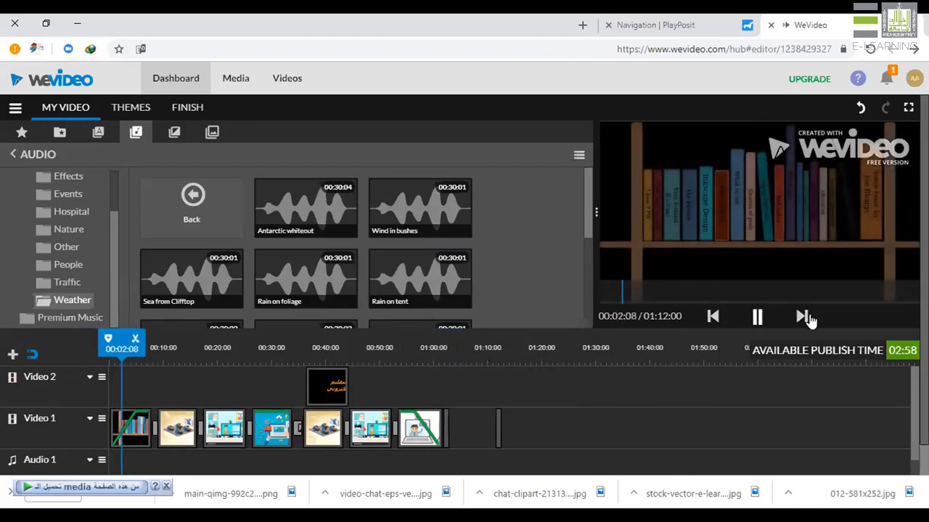
pyautogui.click(757, 317)
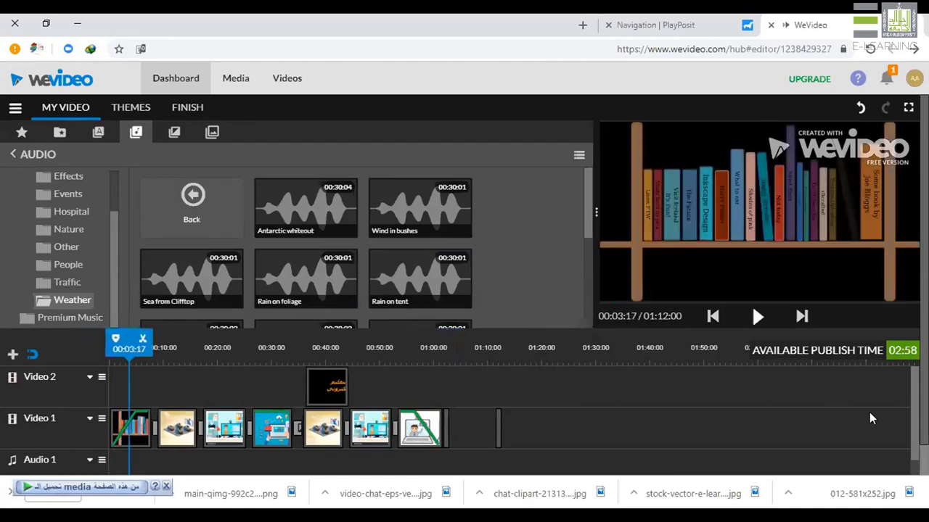
# Delete the sound clip from Audio 2.
pyautogui.scroll(-1, 416, 469)
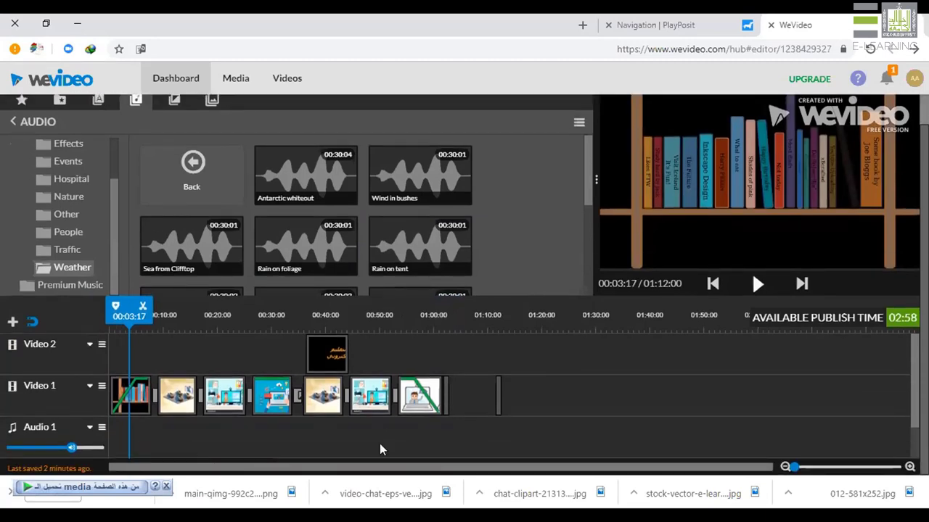
pyautogui.scroll(-1, 595, 434)
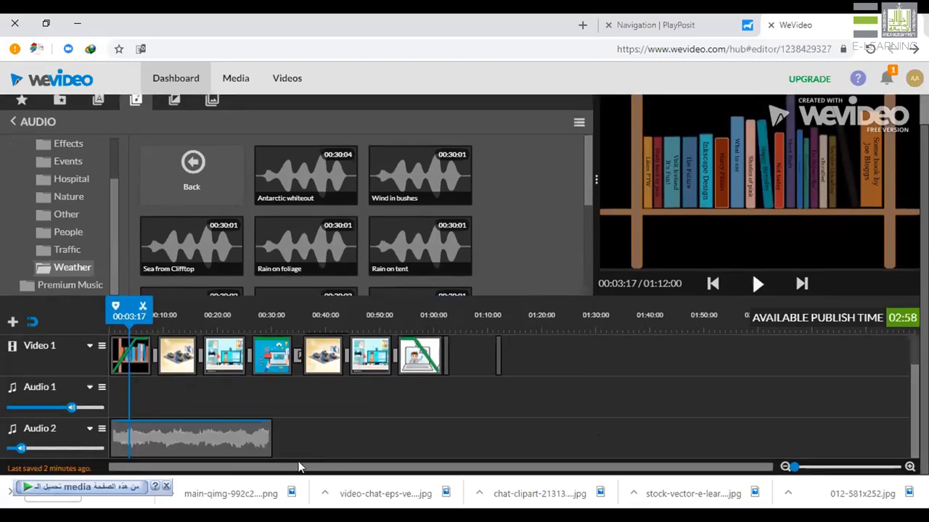
pyautogui.click(174, 451)
pyautogui.press('Delete')
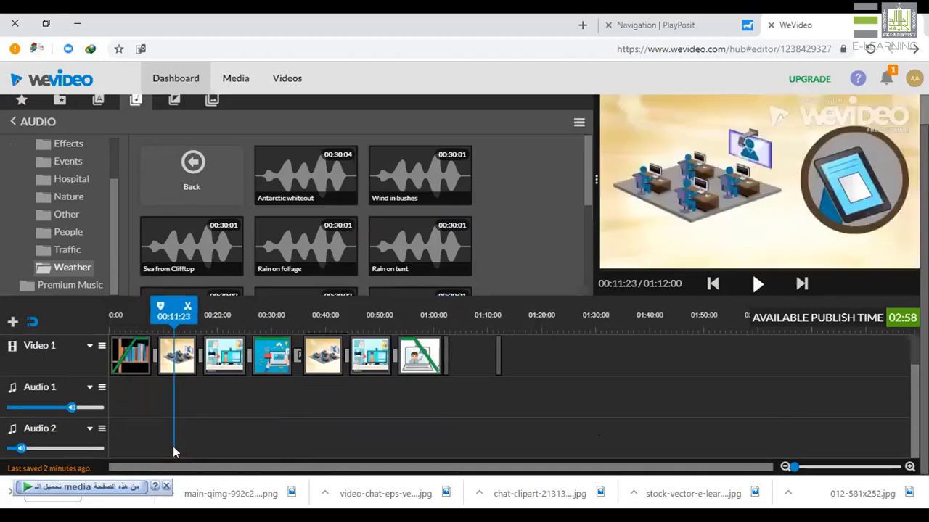
# Play back the opening fade-in, and the ending from the distance-teacher image through the laptop chat image's fade-out.
pyautogui.click(713, 284)
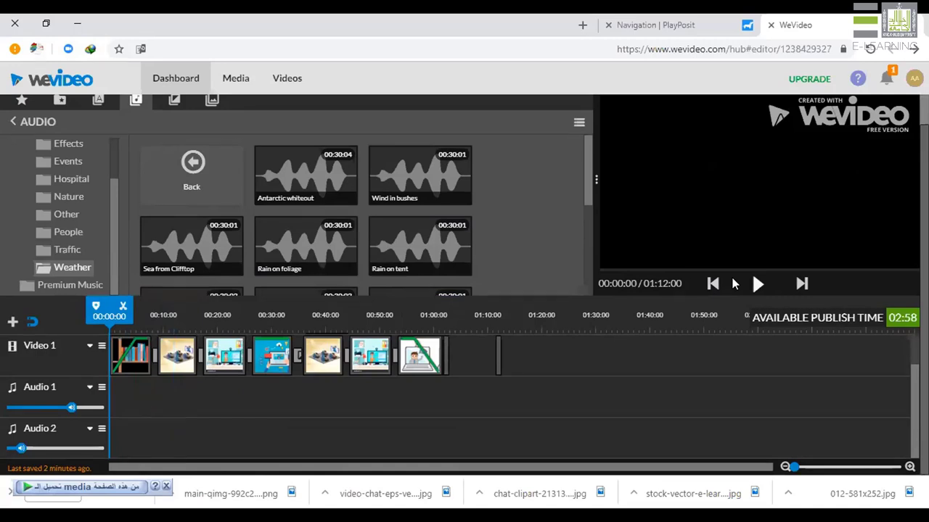
pyautogui.click(757, 285)
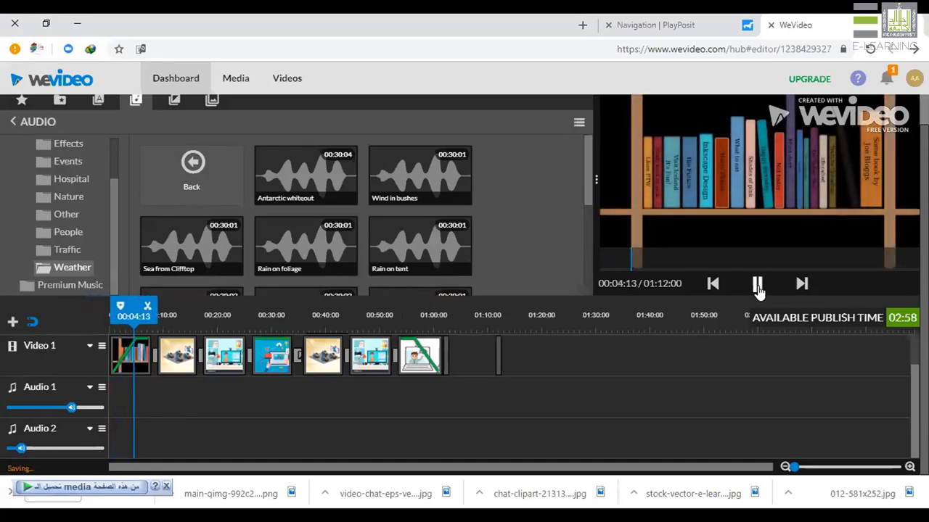
pyautogui.click(713, 284)
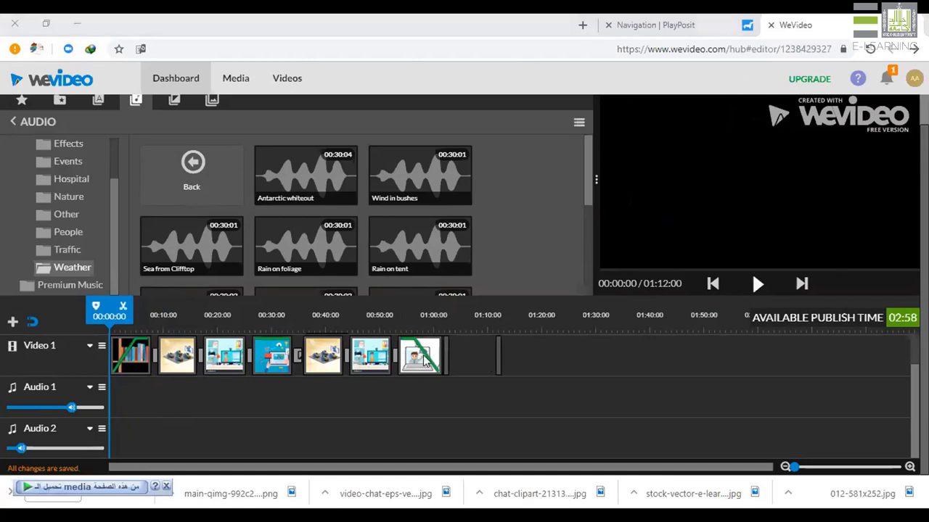
pyautogui.click(373, 363)
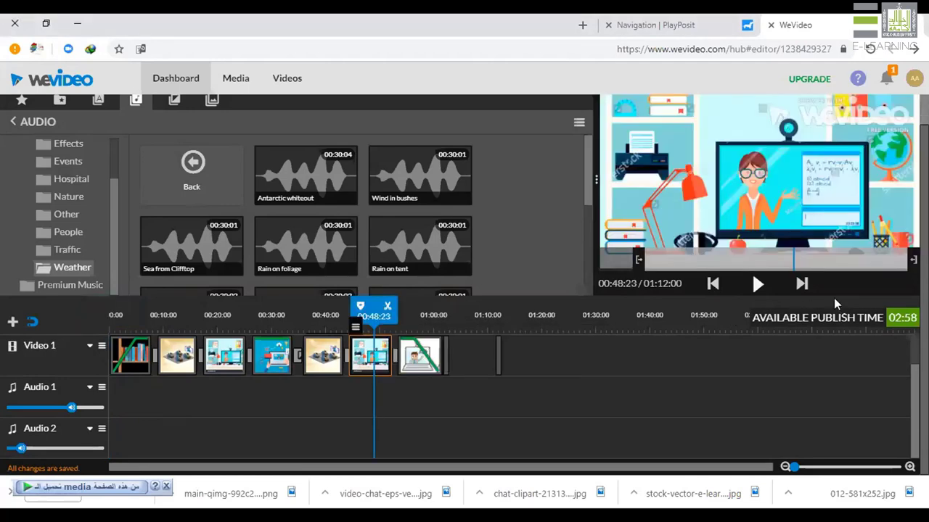
pyautogui.click(758, 286)
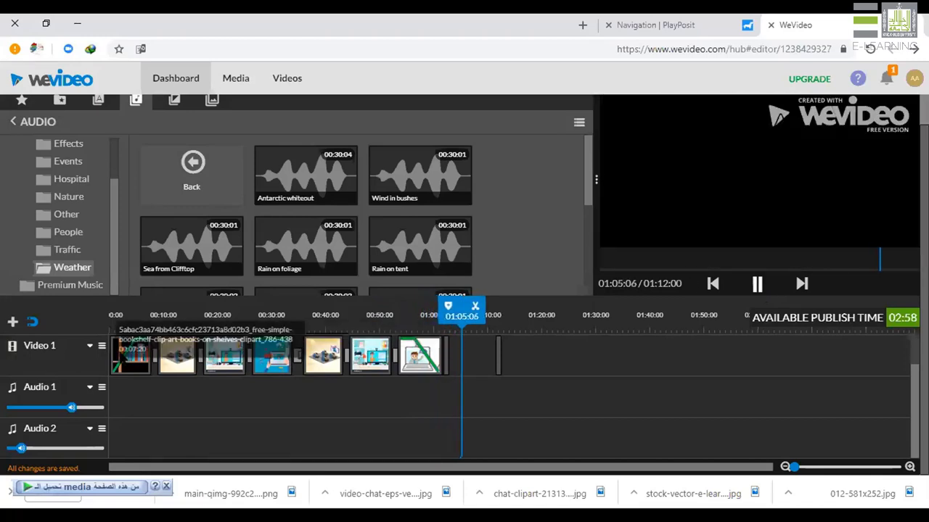
# Open the bookshelf image's effects and combine Invert Colors, Dream, Sepia, Sharpen and Blur in the preview.
pyautogui.click(127, 357)
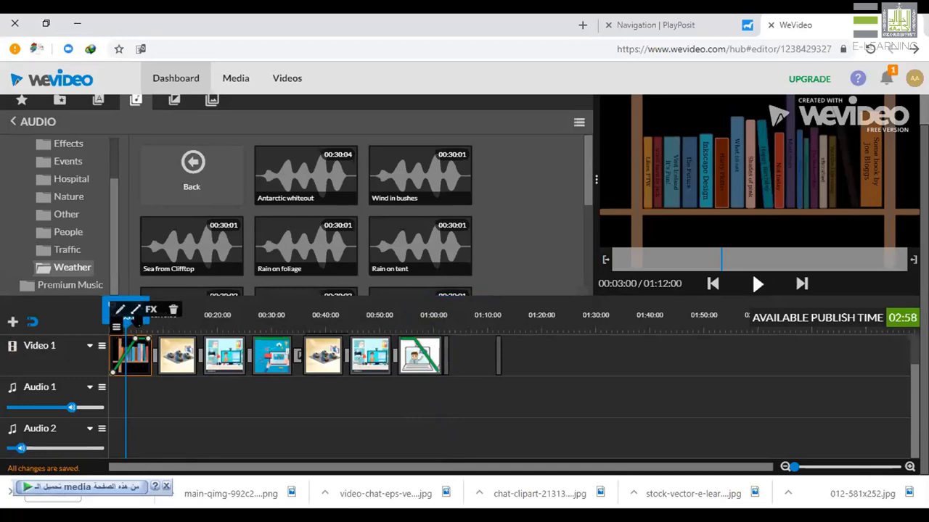
pyautogui.click(151, 310)
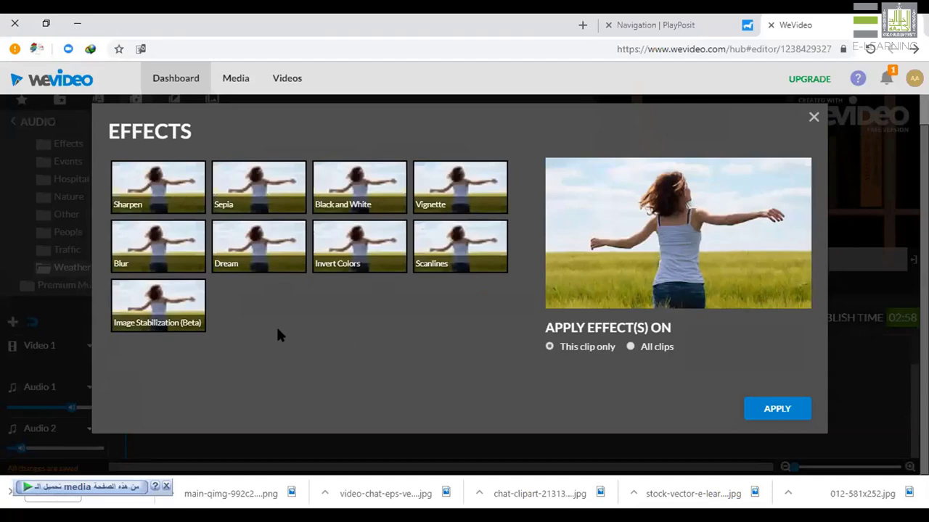
pyautogui.click(360, 261)
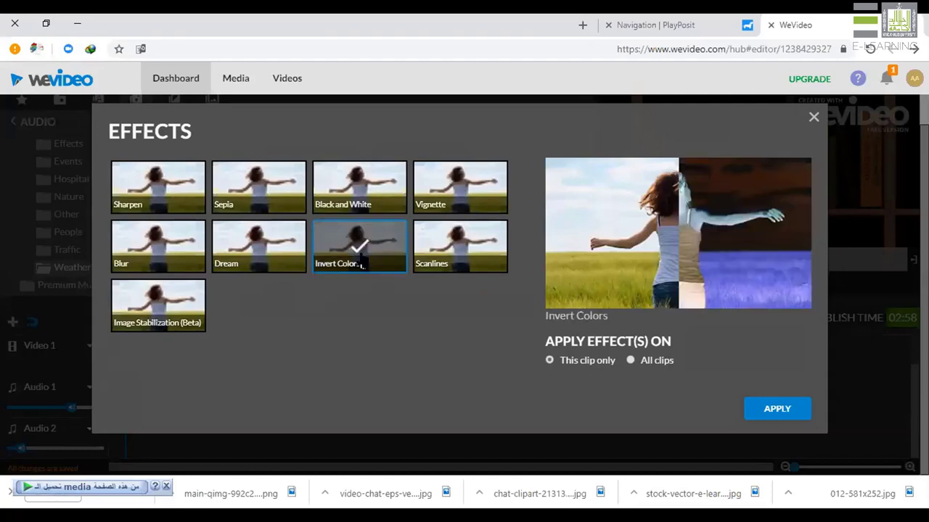
pyautogui.click(299, 261)
pyautogui.click(290, 210)
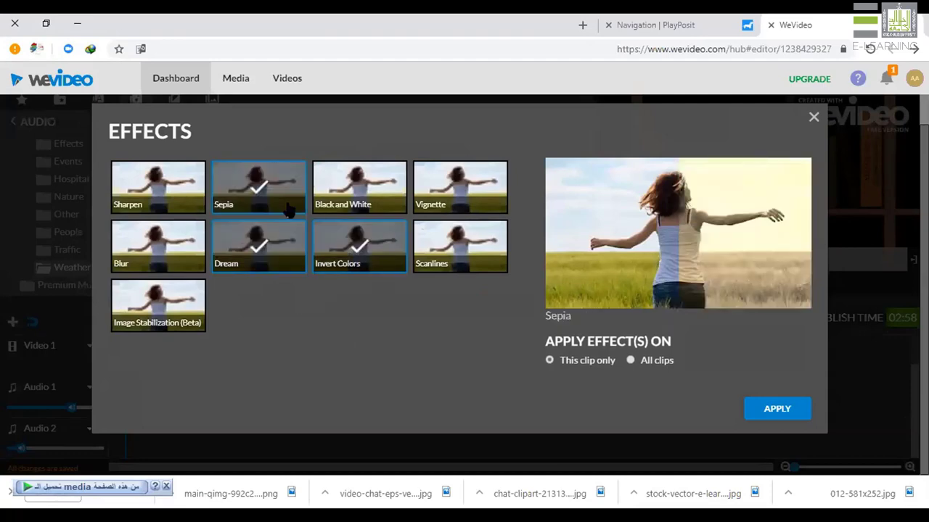
pyautogui.click(190, 197)
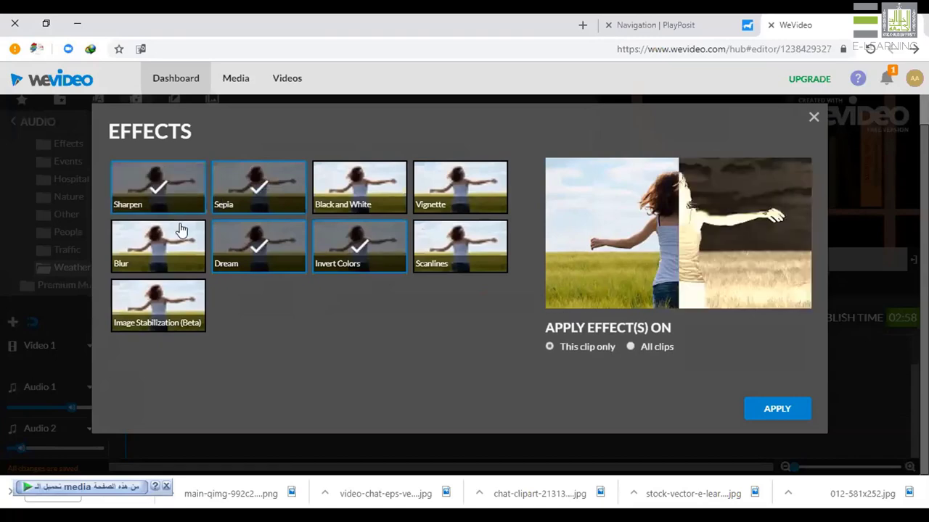
pyautogui.click(182, 229)
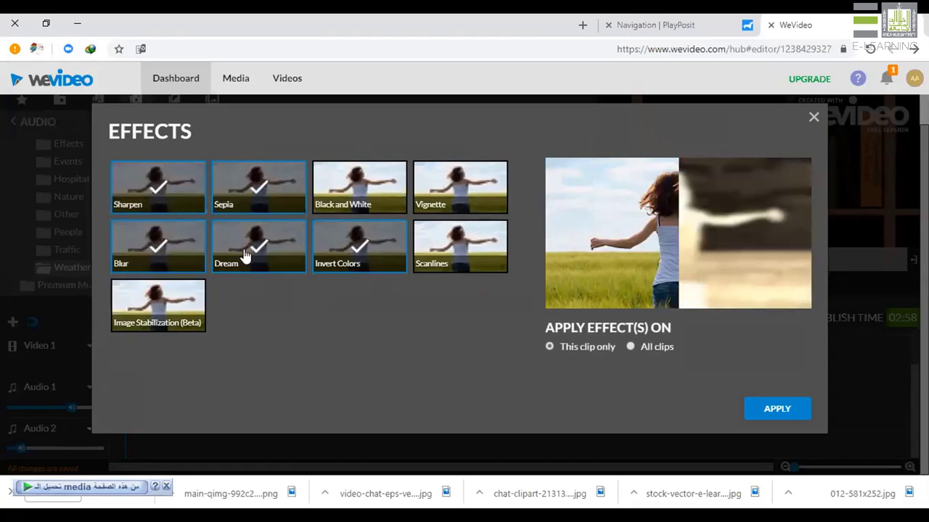
# Deselect Sepia, Invert Colors, Dream and Sharpen, and apply the Blur effect to the bookshelf clip only.
pyautogui.click(259, 204)
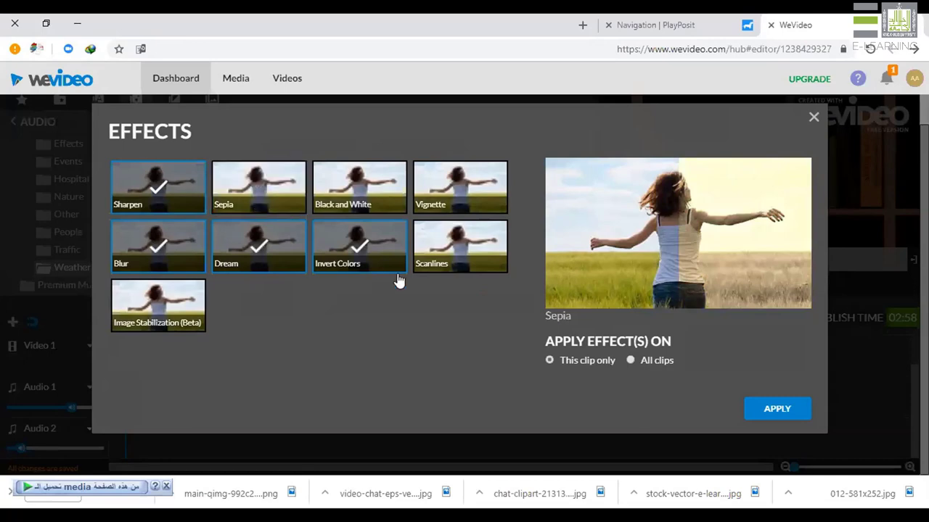
pyautogui.click(357, 262)
pyautogui.click(263, 262)
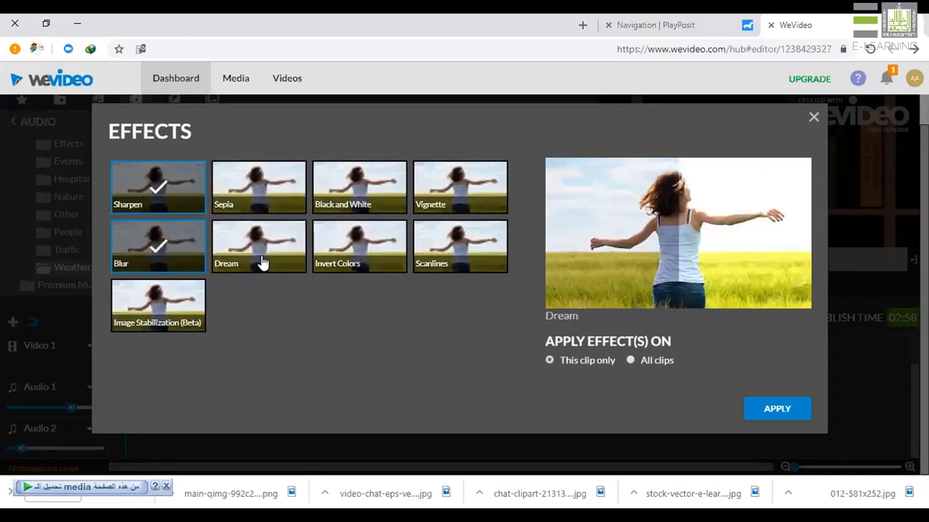
pyautogui.click(156, 197)
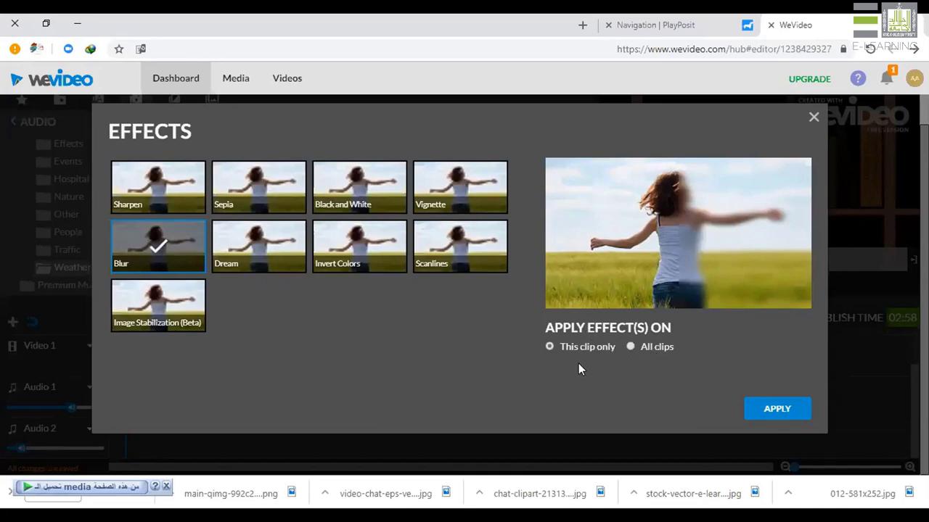
pyautogui.click(776, 410)
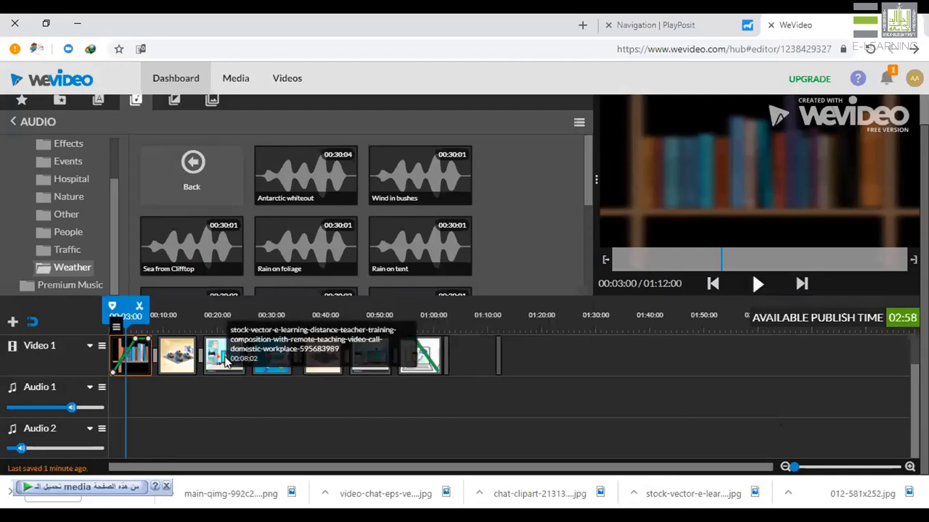
# Preview Invert Colors, Image Stabilization (Beta) and Blur on the blue tablet image, keeping and applying only Blur to this clip.
pyautogui.click(272, 355)
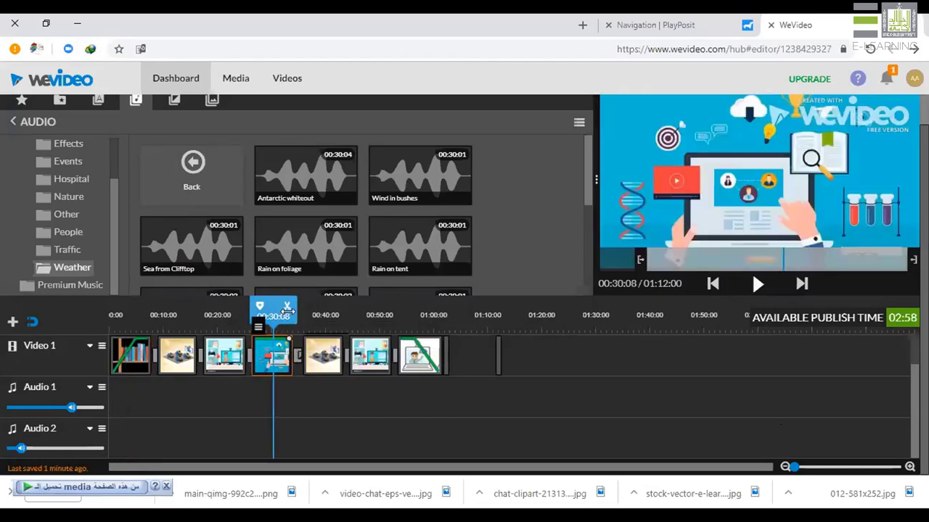
pyautogui.moveTo(263, 328)
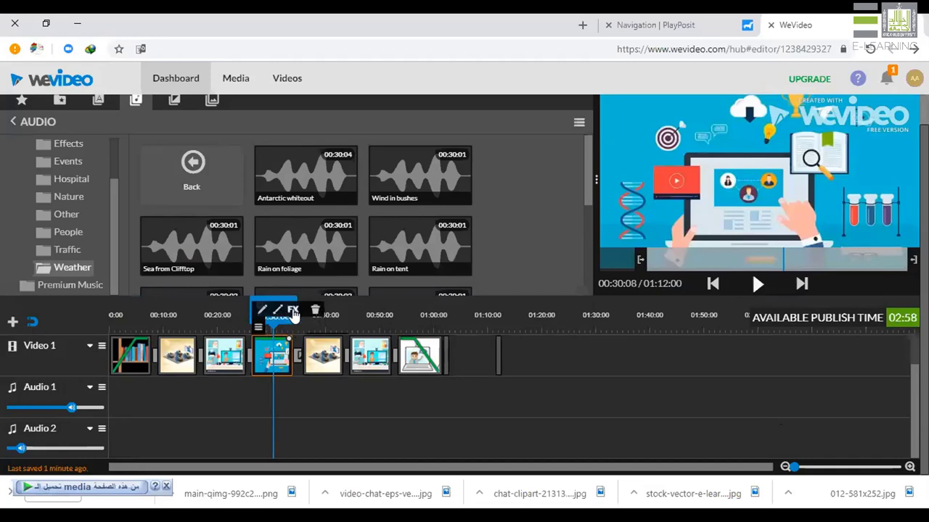
pyautogui.click(294, 312)
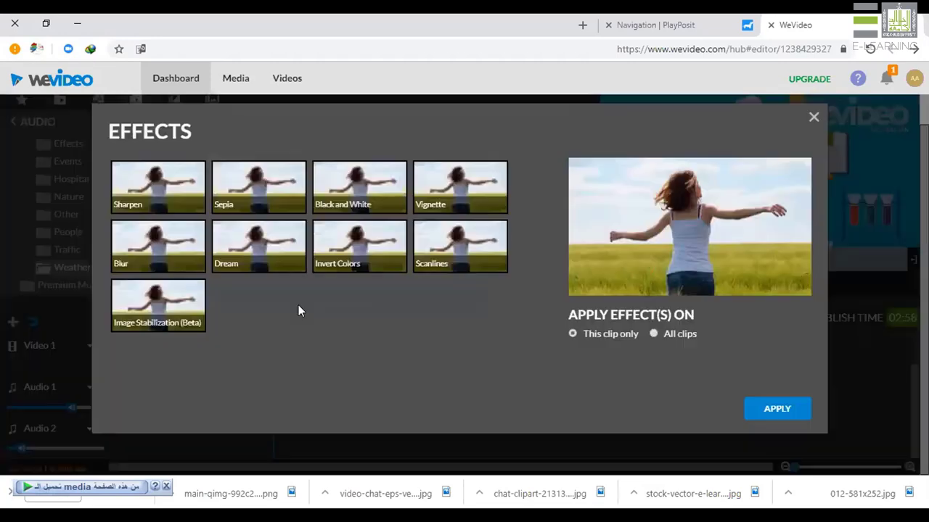
pyautogui.click(345, 272)
pyautogui.click(159, 301)
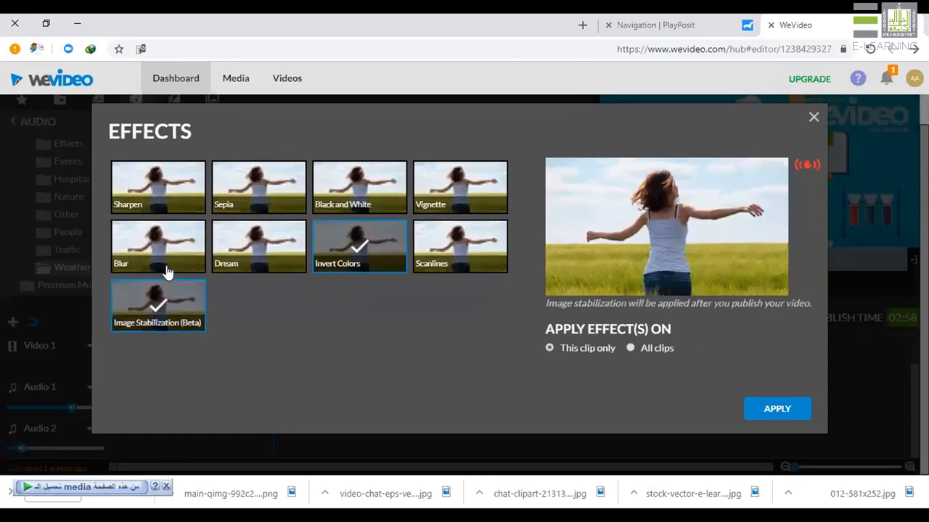
pyautogui.click(165, 267)
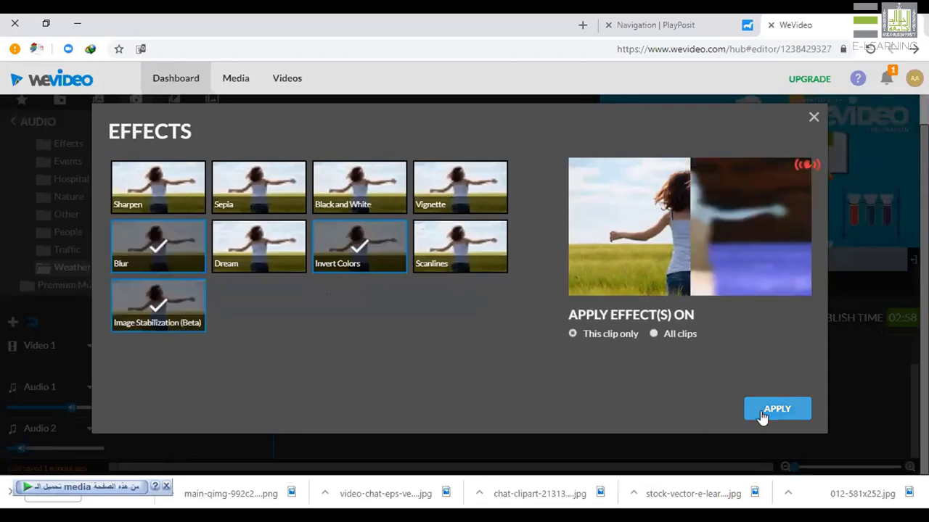
pyautogui.click(375, 252)
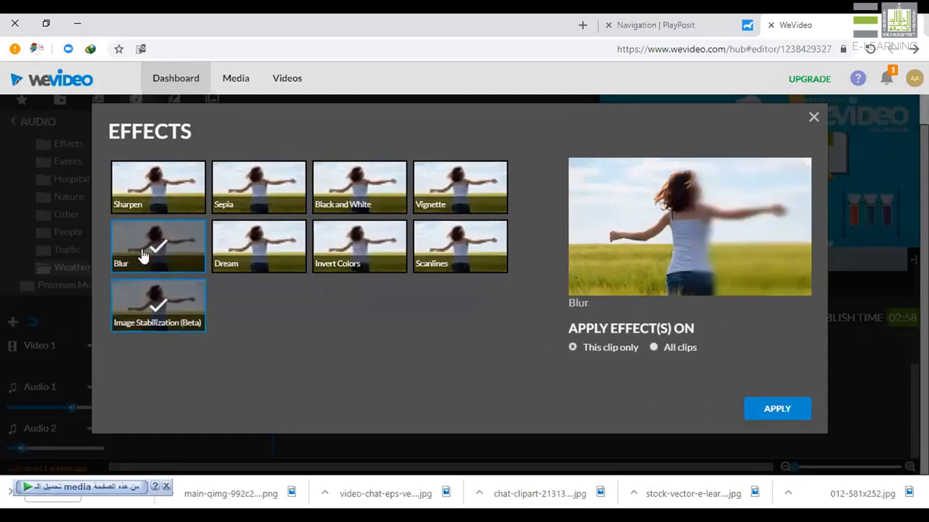
pyautogui.click(160, 303)
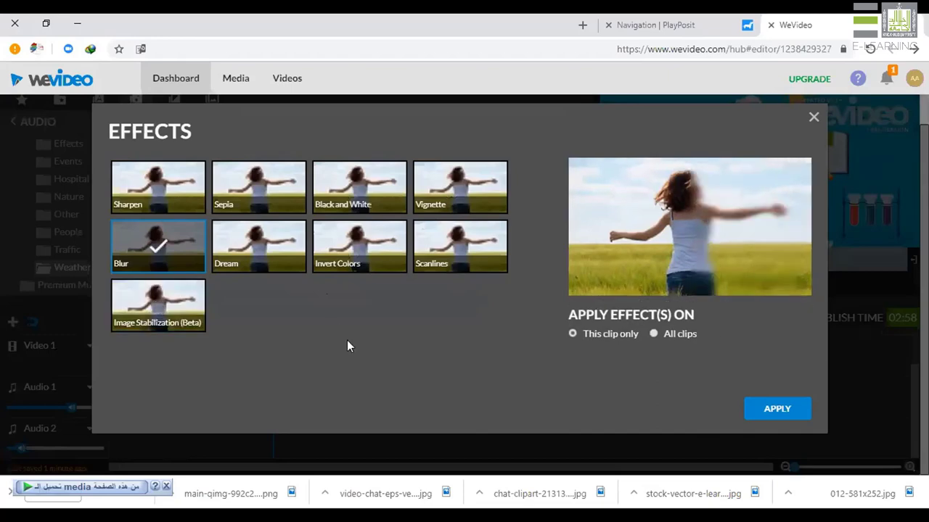
pyautogui.click(775, 410)
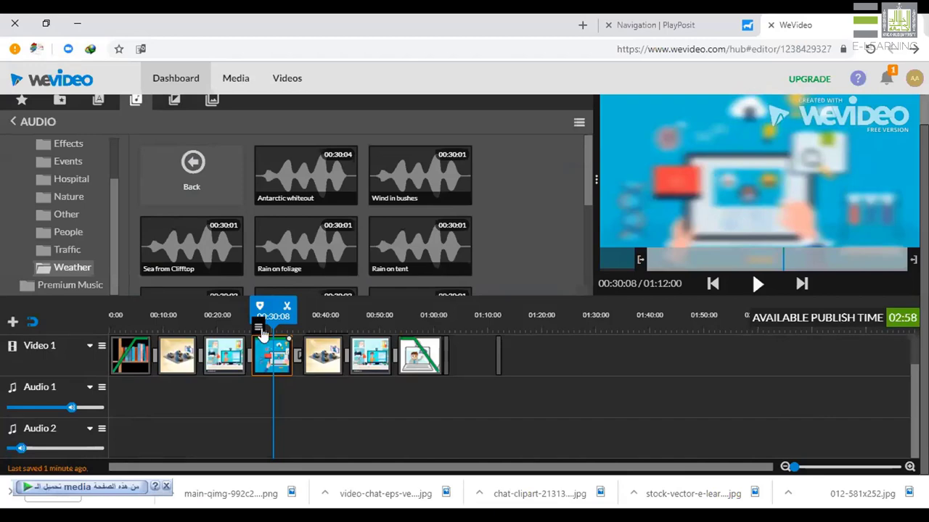
# Delete the blue tablet image clip from Video 1.
pyautogui.moveTo(260, 328)
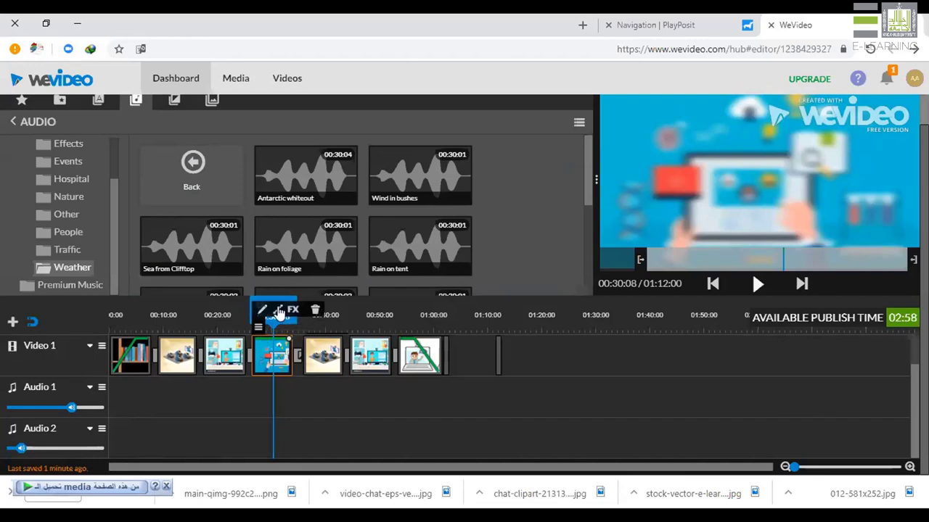
pyautogui.click(316, 310)
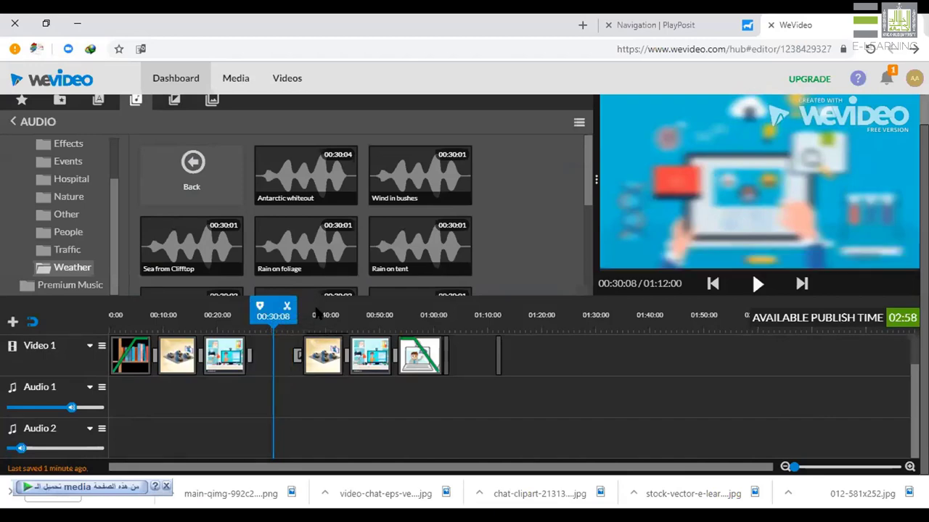
pyautogui.click(445, 359)
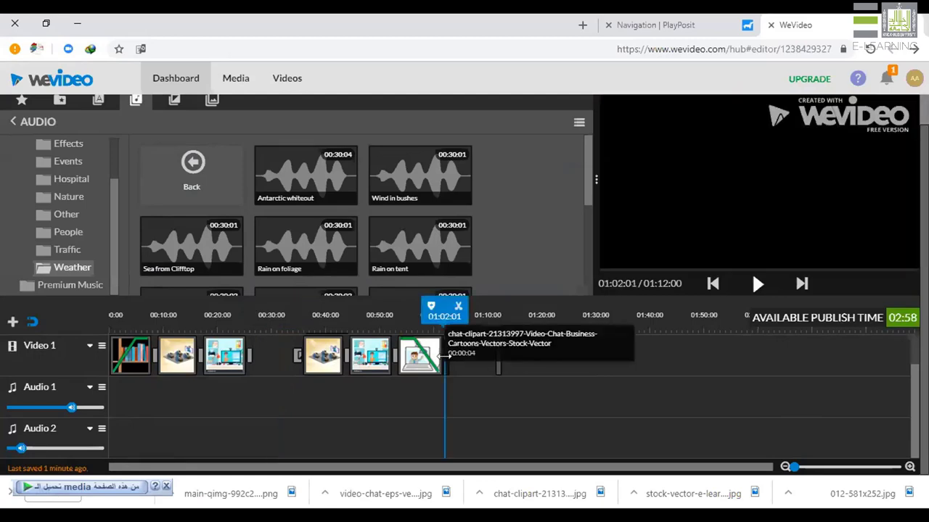
pyautogui.click(447, 350)
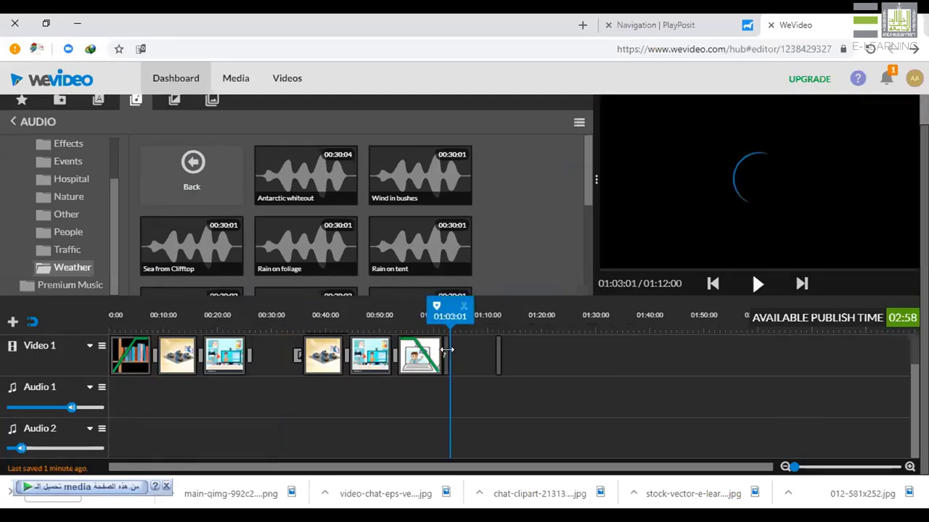
# Delete the DirectionalWipe transition before the second classroom image and move that clip directly behind the first distance-teacher image.
pyautogui.moveTo(330, 370); pyautogui.dragTo(301, 366)
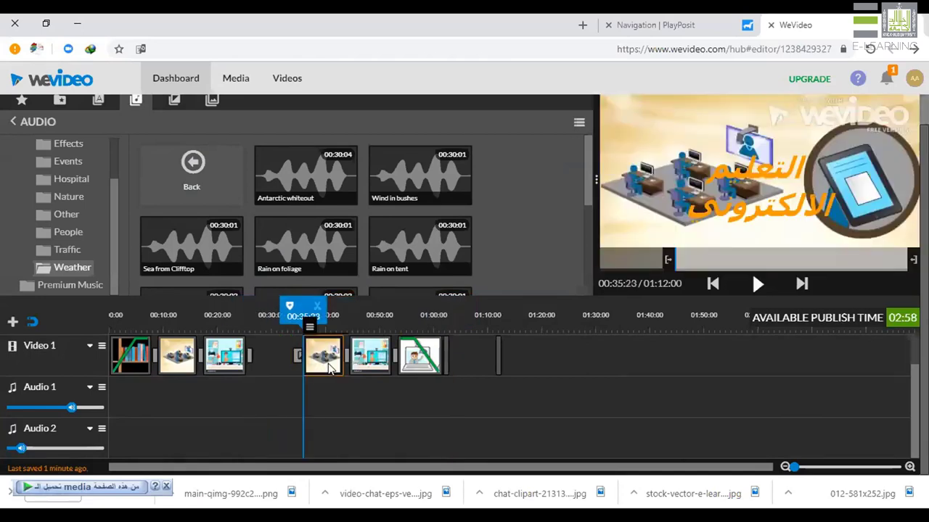
pyautogui.click(299, 366)
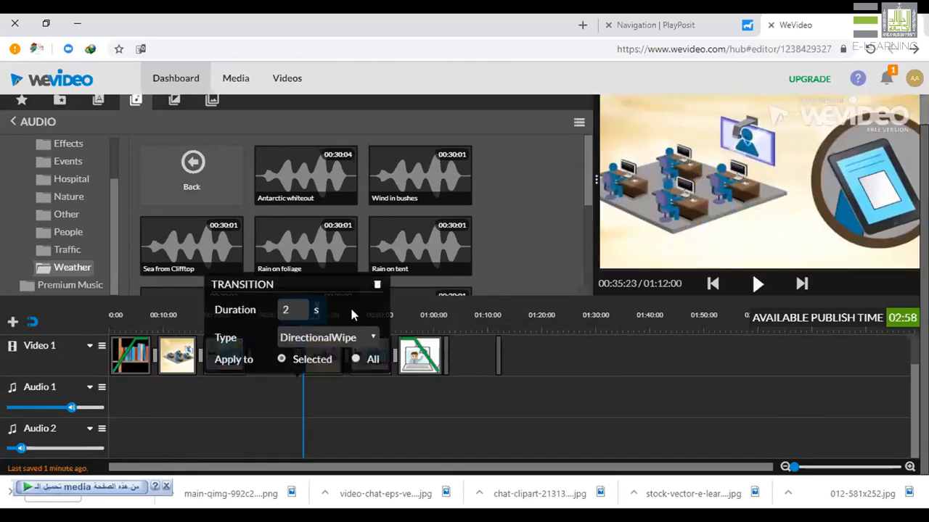
pyautogui.click(377, 286)
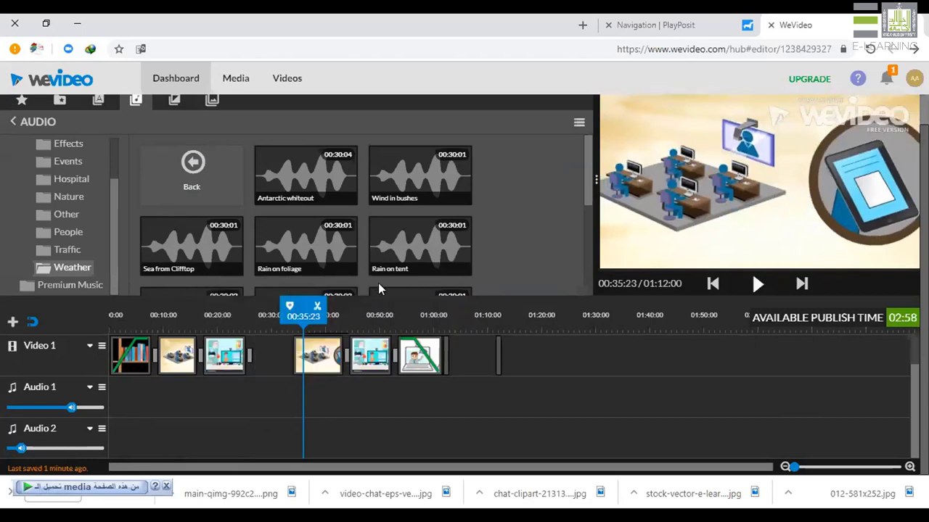
pyautogui.moveTo(322, 365); pyautogui.dragTo(279, 392)
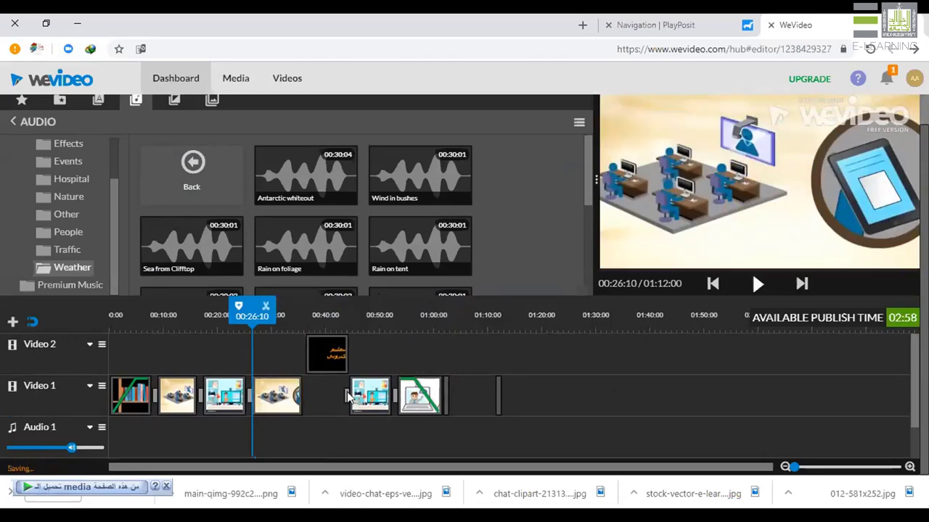
# Delete the transition before the second distance-teacher image and move that clip directly behind the second classroom image.
pyautogui.click(258, 366)
pyautogui.click(427, 327)
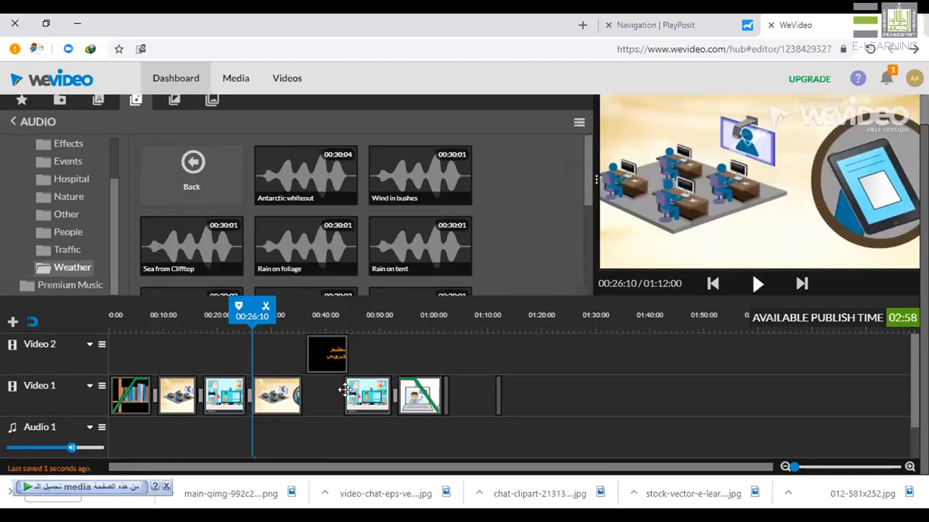
pyautogui.moveTo(349, 392); pyautogui.dragTo(310, 391)
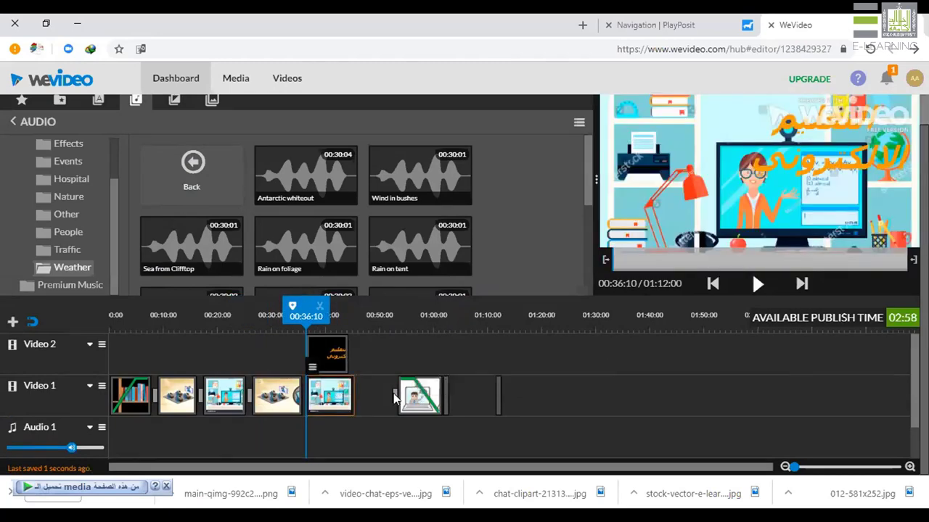
# Delete the Mosaic transition before the laptop chat image and move that clip directly behind the second distance-teacher image.
pyautogui.click(395, 398)
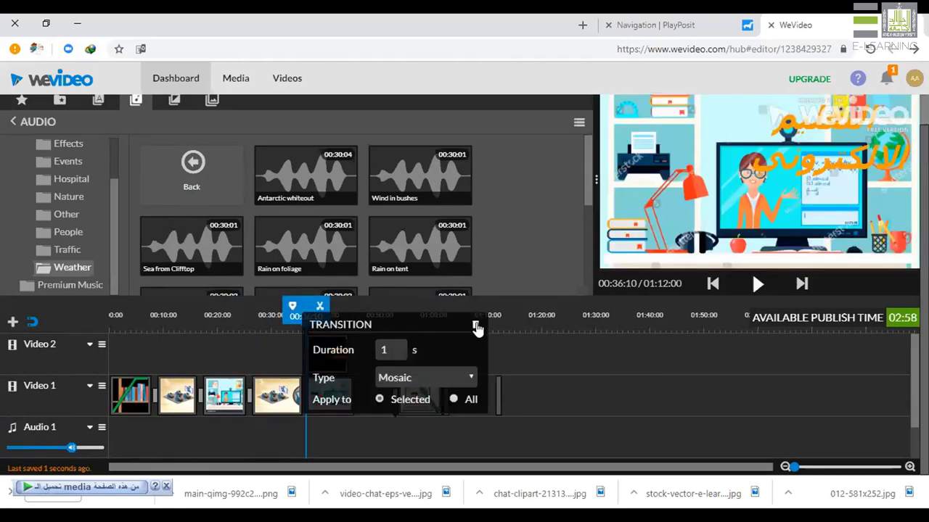
pyautogui.moveTo(425, 385); pyautogui.dragTo(391, 391)
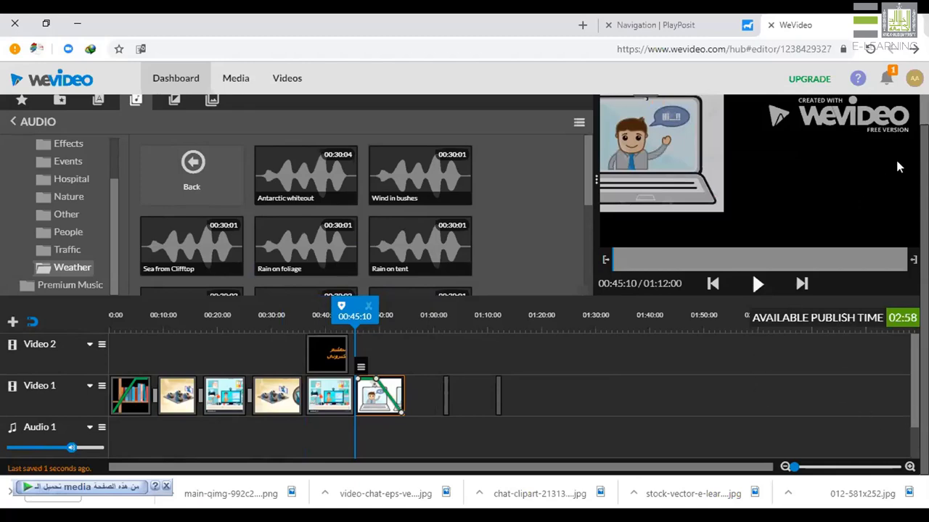
# Browse the available video themes, then close the gallery without applying one.
pyautogui.scroll(1, 752, 271)
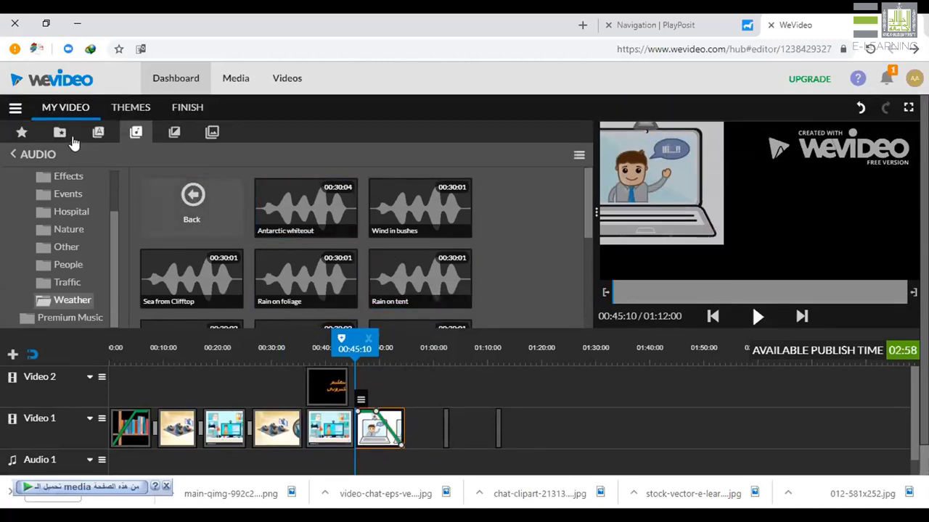
pyautogui.click(138, 110)
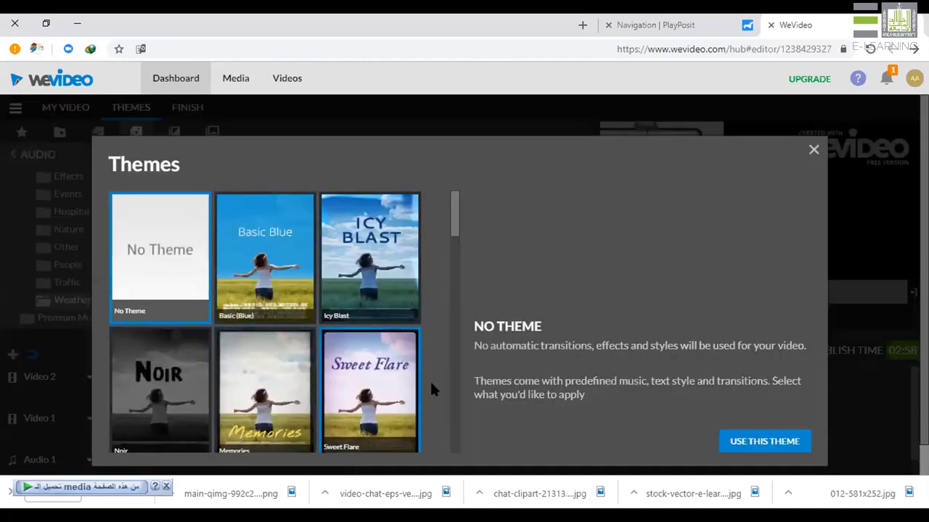
pyautogui.click(452, 397)
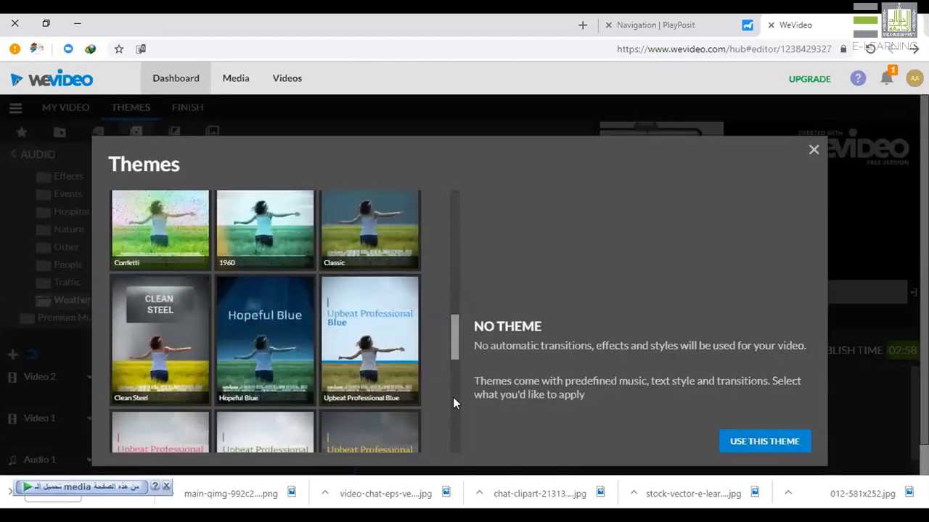
pyautogui.click(457, 259)
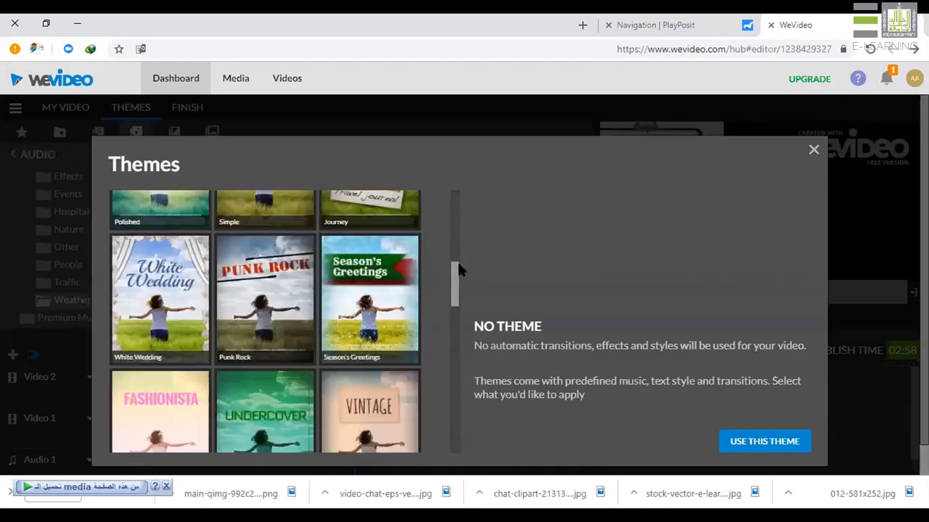
pyautogui.click(451, 212)
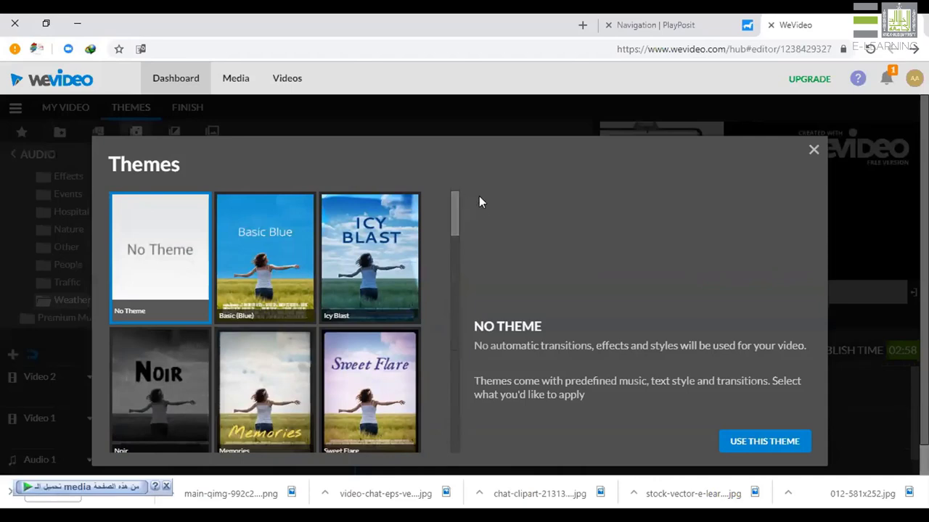
pyautogui.click(813, 151)
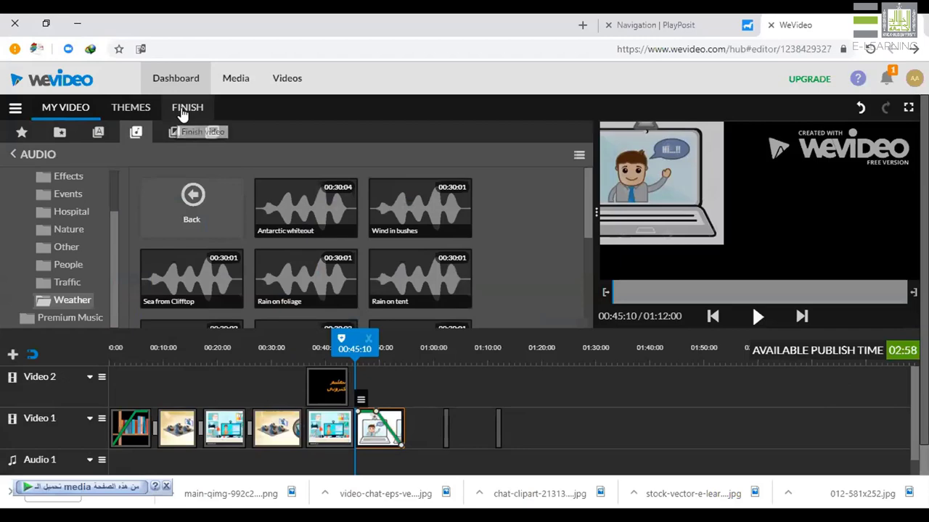
# Finish and publish the video titled My Video 3 in 480p Standard quality with the bookshelf thumbnail.
pyautogui.click(183, 110)
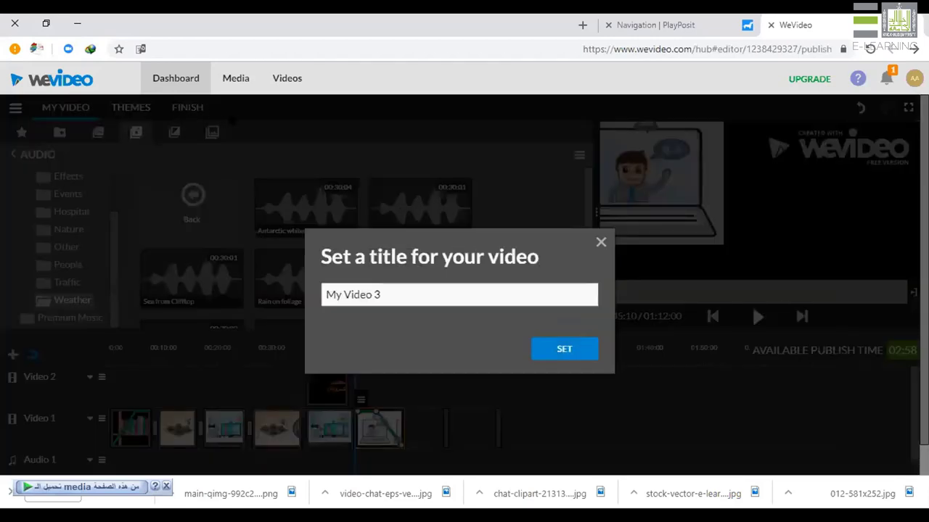
pyautogui.click(601, 243)
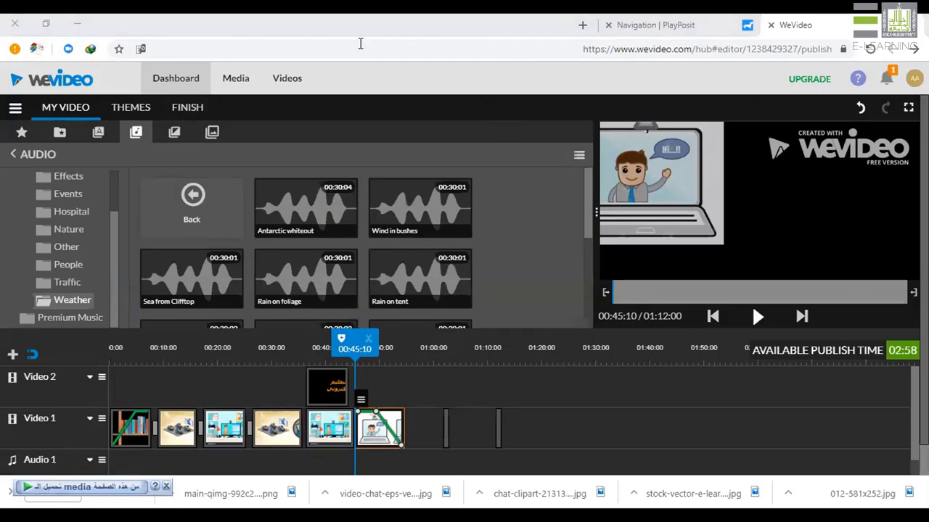
pyautogui.click(189, 109)
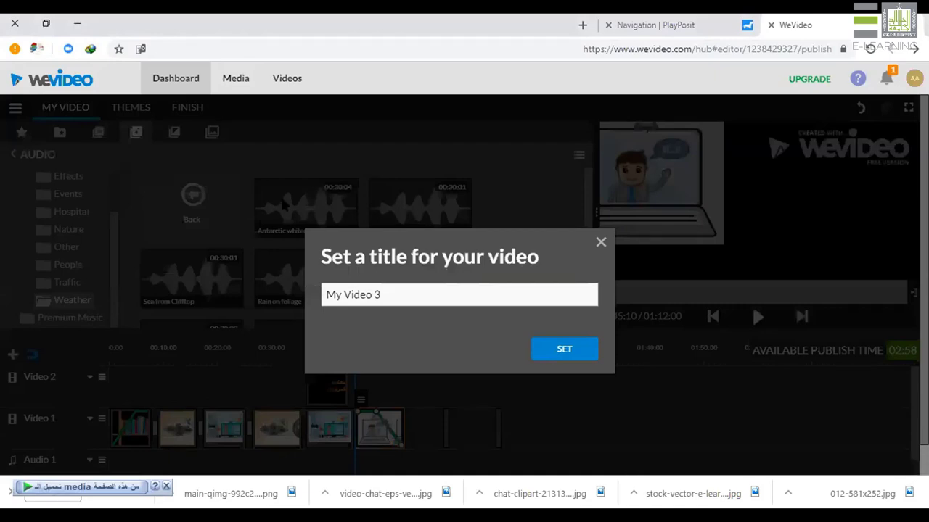
pyautogui.click(410, 290)
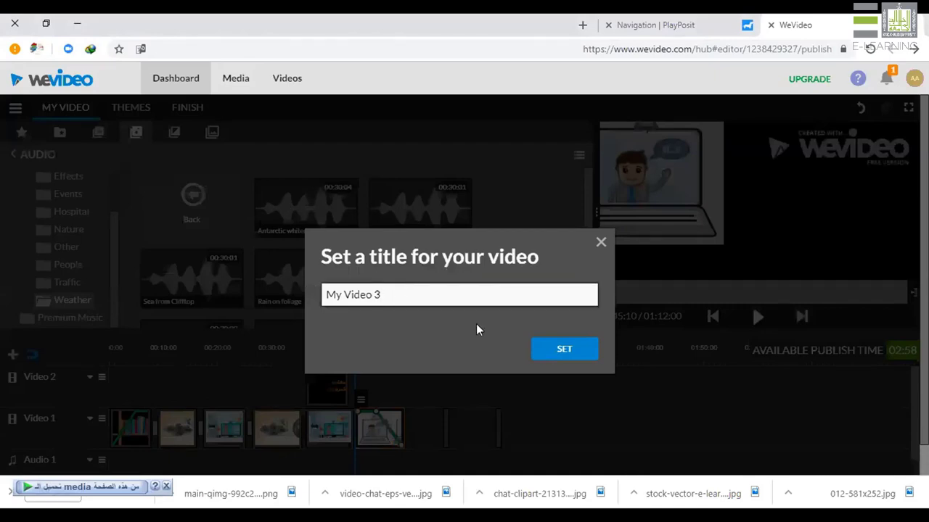
pyautogui.click(545, 350)
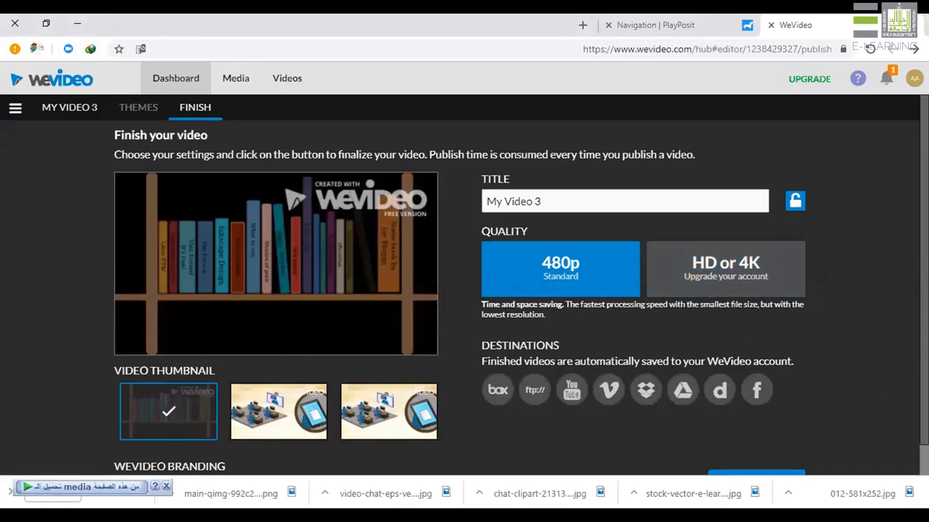
pyautogui.scroll(-1, 901, 462)
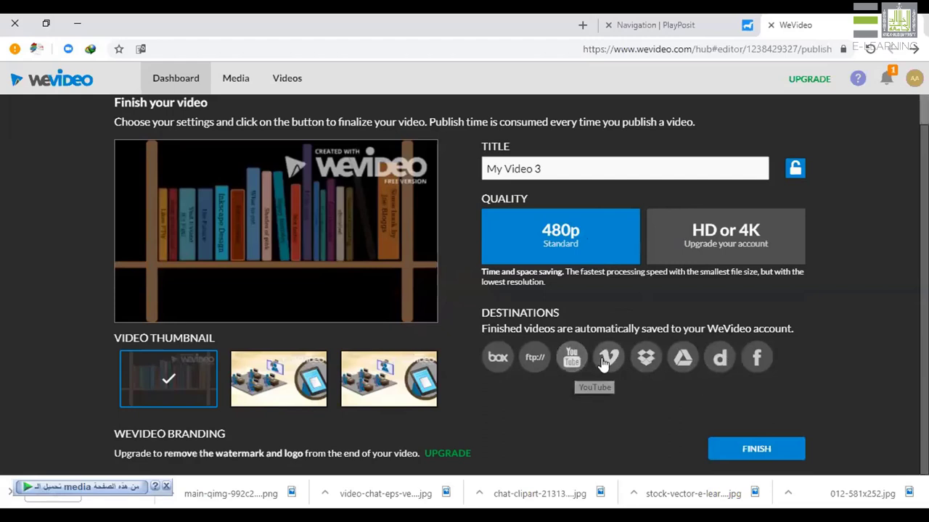
pyautogui.click(754, 450)
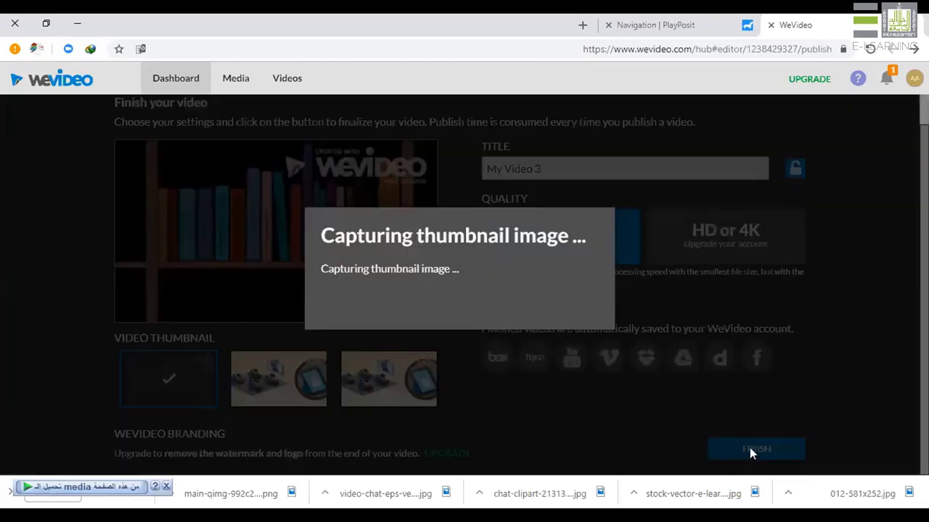